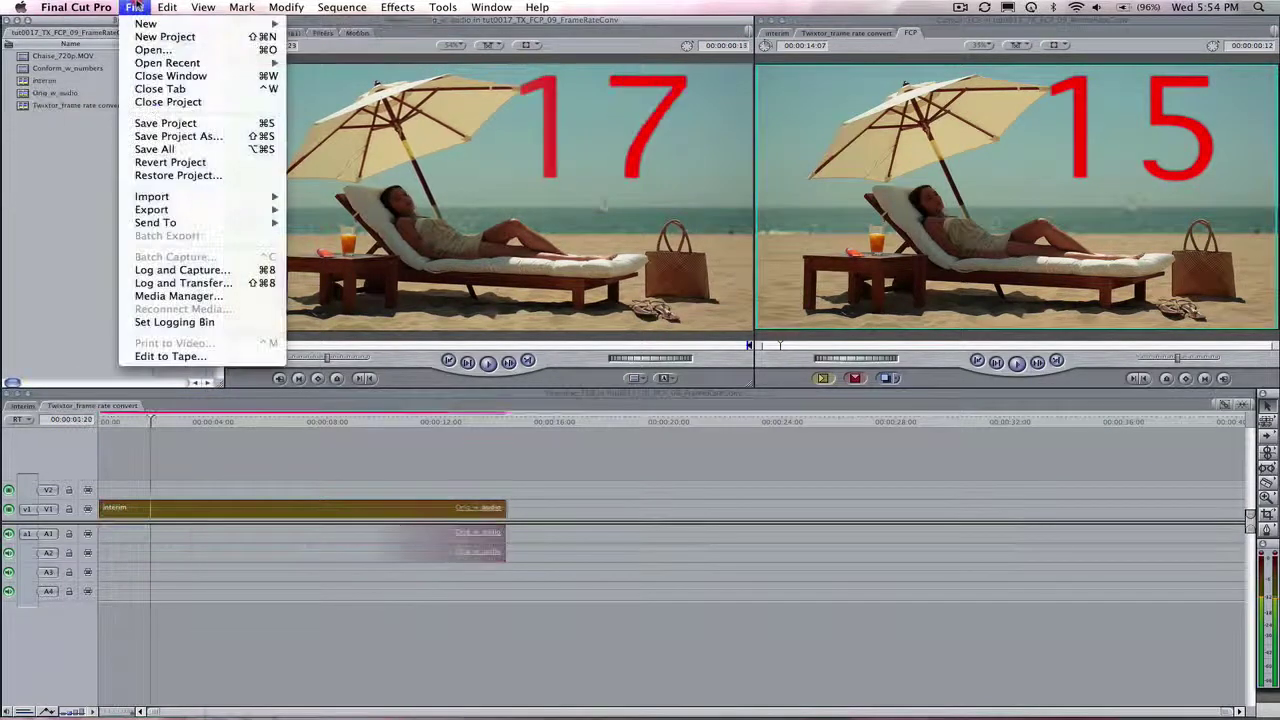
Create a new sequence named FCP.
{"action": "mouse_move", "coordinate": [300, 24]}
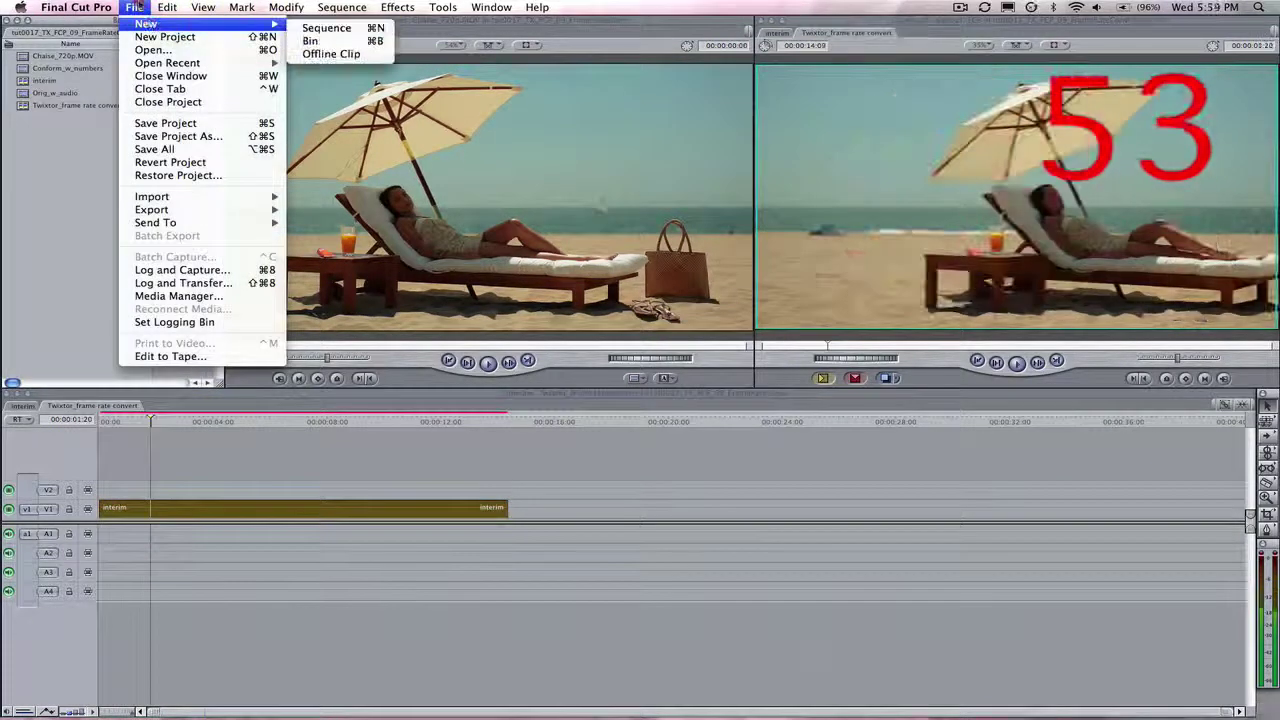
{"action": "left_click", "coordinate": [380, 26]}
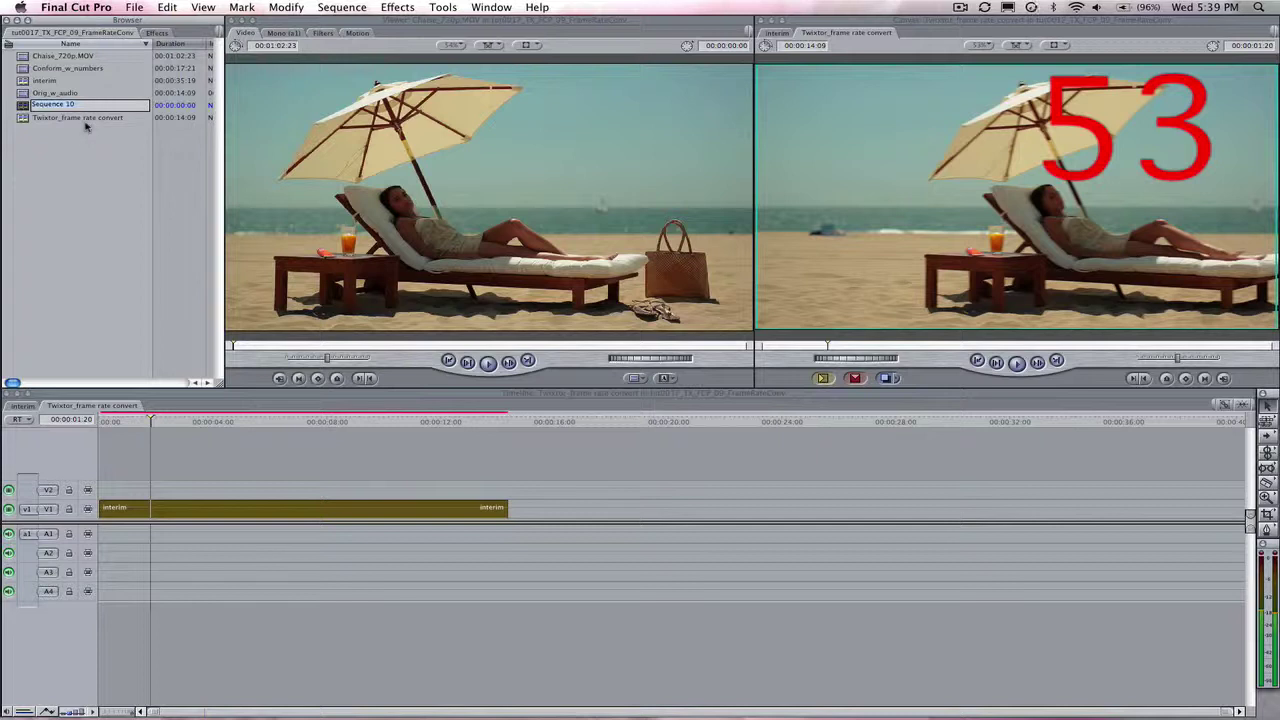
{"action": "key", "text": "Return"}
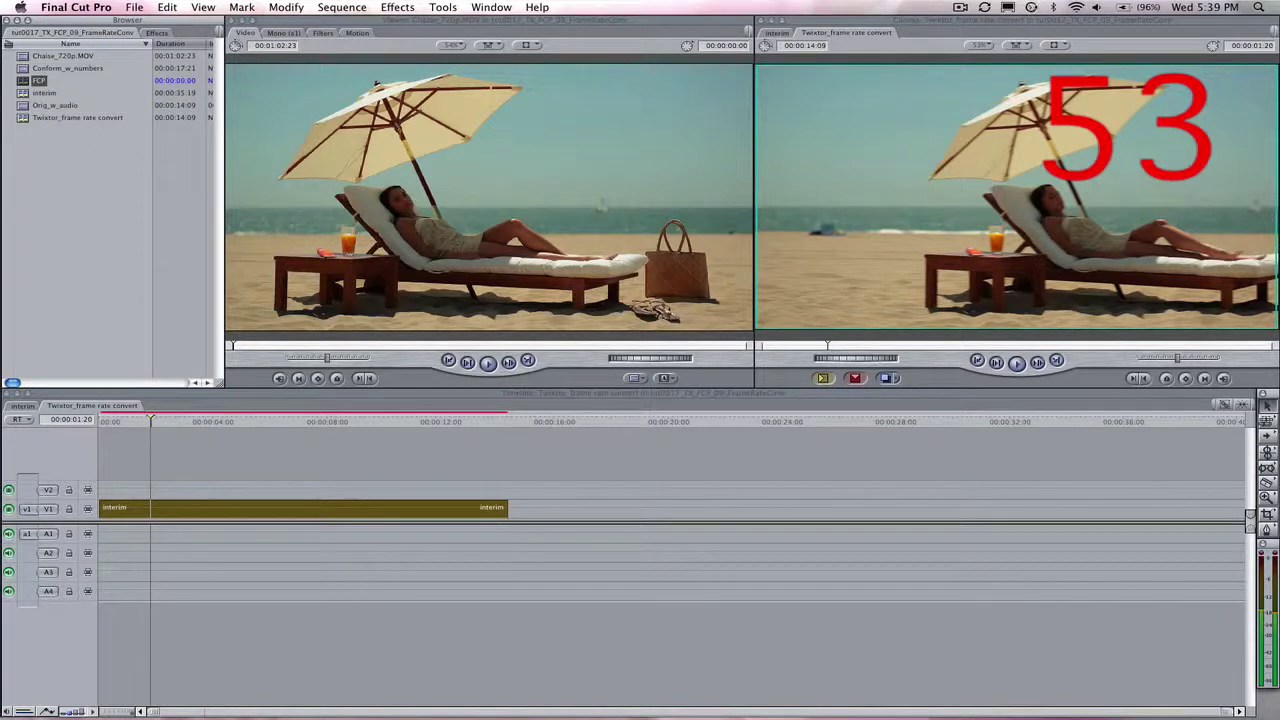
Set the FCP sequence's editing timebase to 24 in its Settings.
{"action": "right_click", "coordinate": [38, 80]}
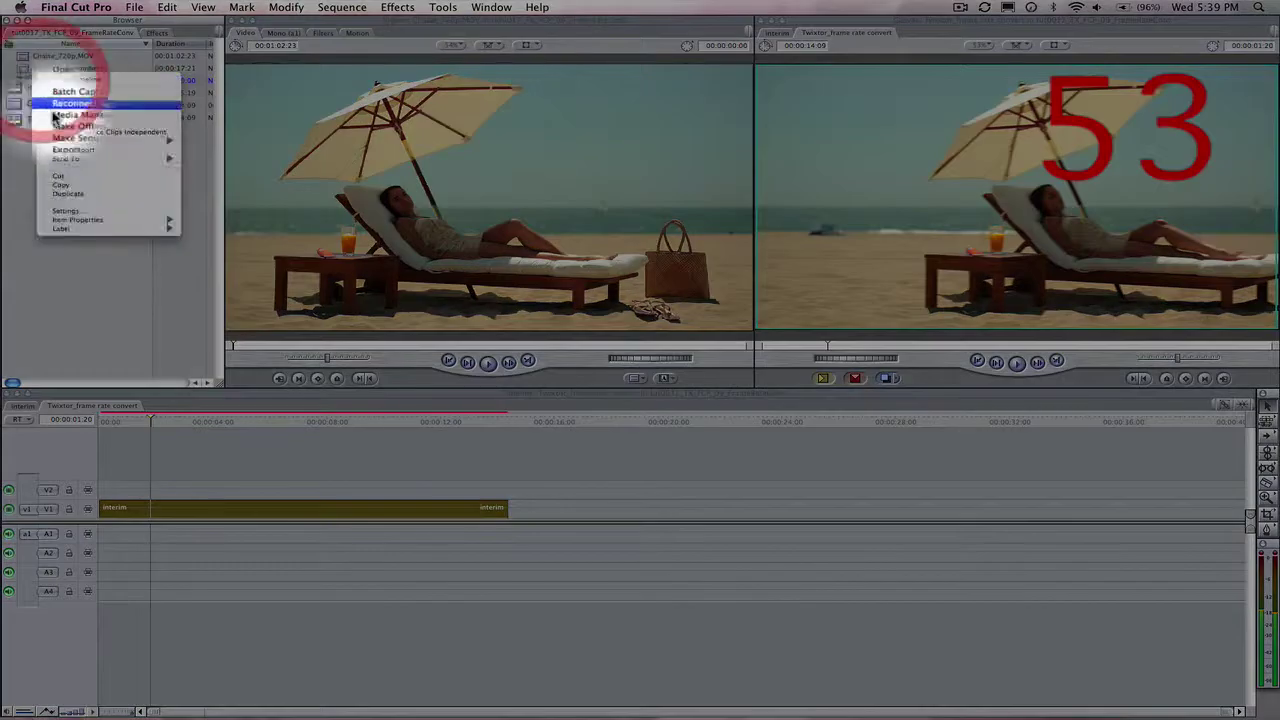
{"action": "left_click", "coordinate": [88, 212]}
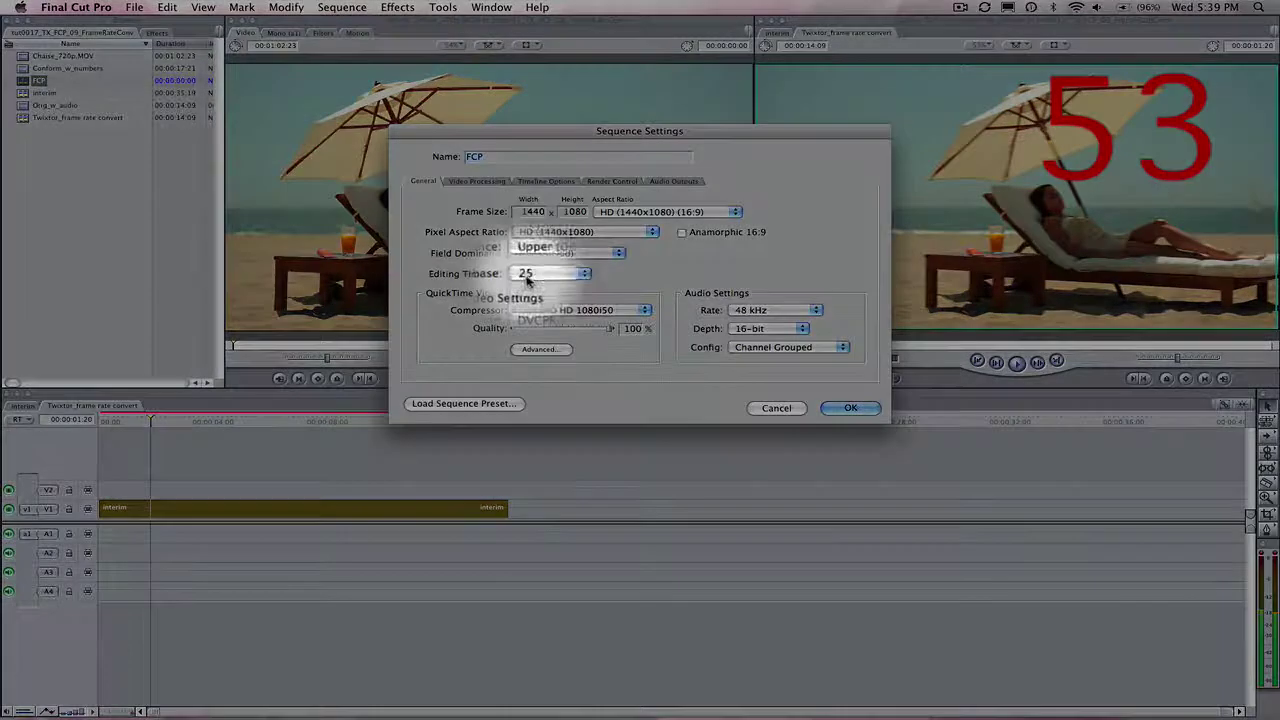
{"action": "left_click", "coordinate": [527, 277]}
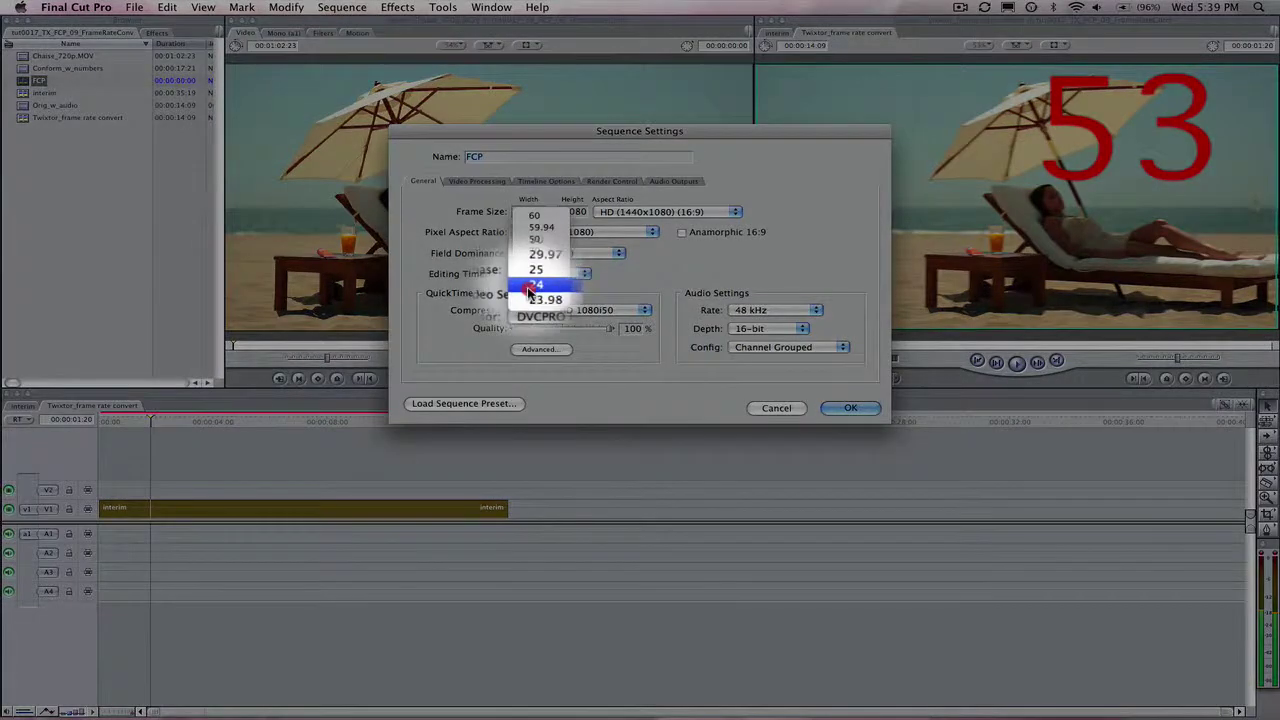
{"action": "left_click", "coordinate": [529, 288]}
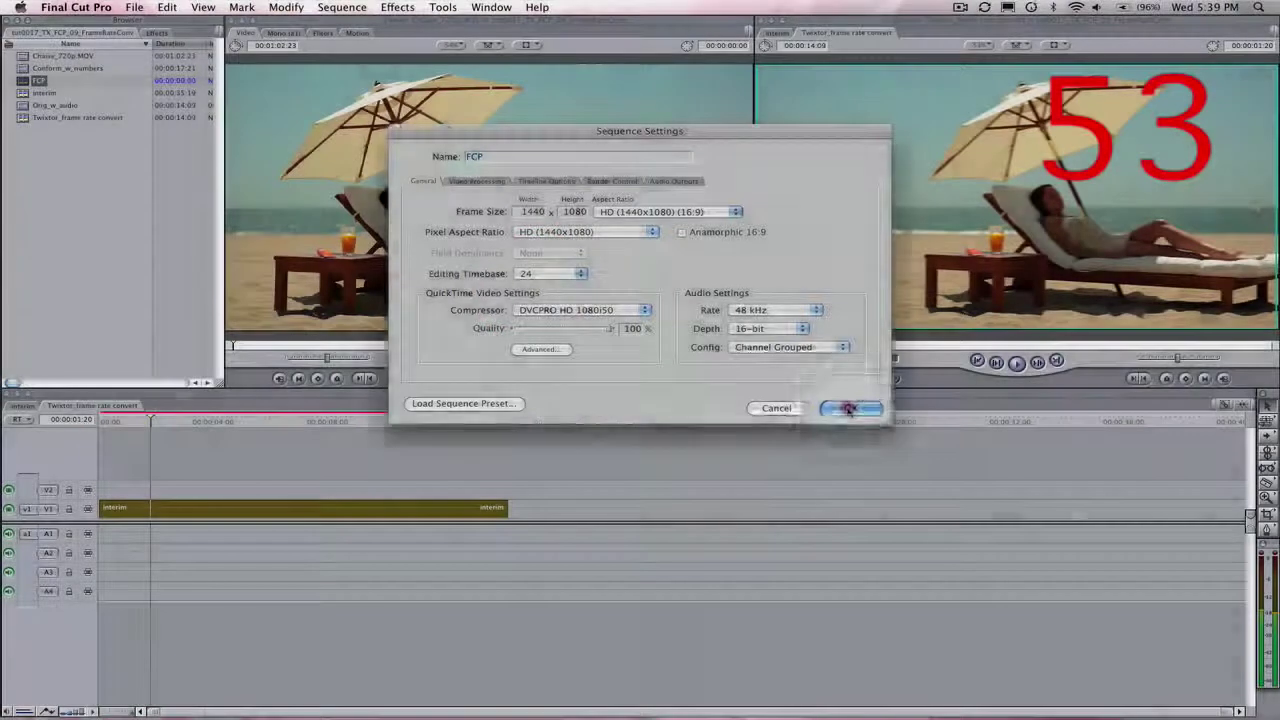
{"action": "left_click", "coordinate": [850, 408]}
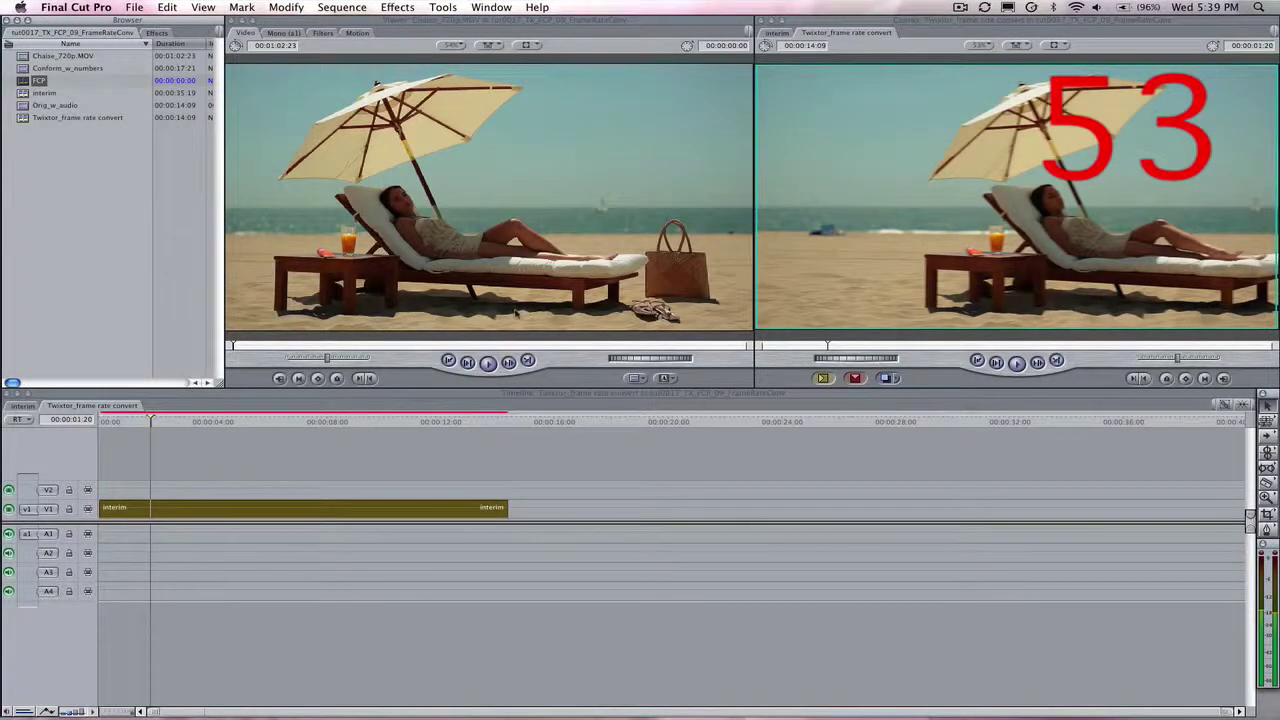
Edit Orig_w_audio into the FCP sequence, declining to change the sequence settings.
{"action": "double_click", "coordinate": [22, 80]}
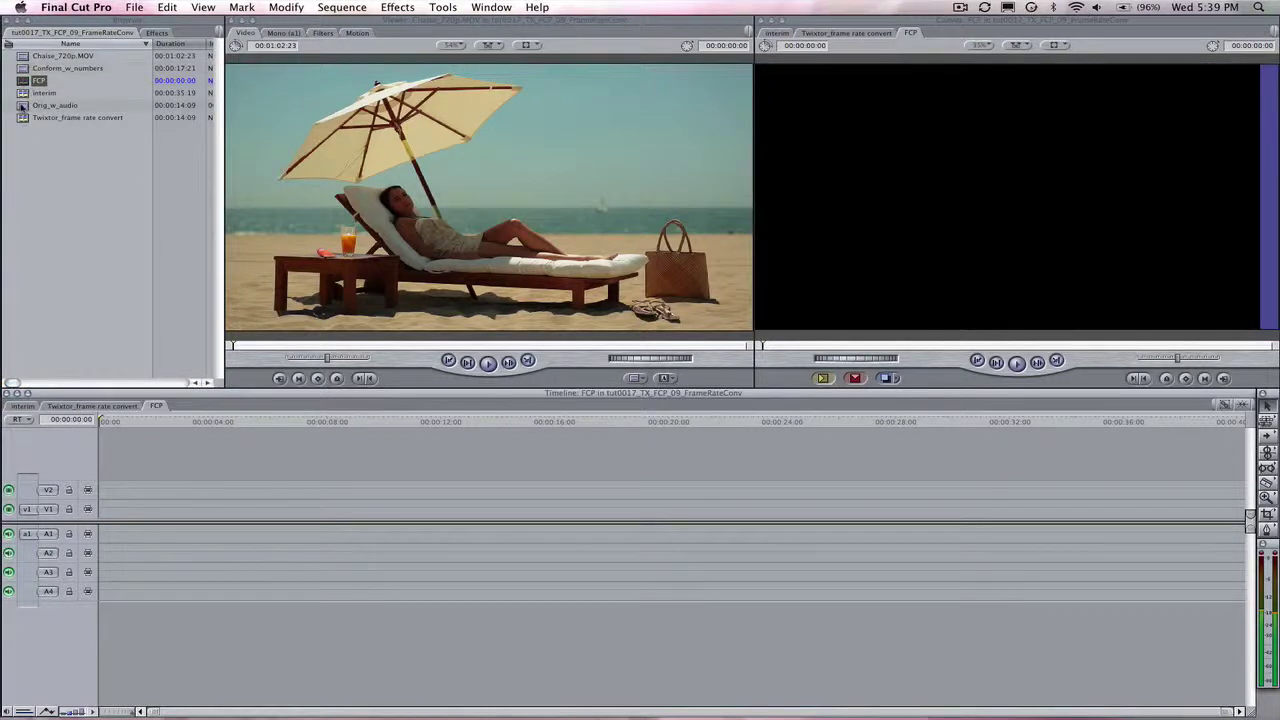
{"action": "left_click_drag", "start_coordinate": [22, 104], "coordinate": [846, 206]}
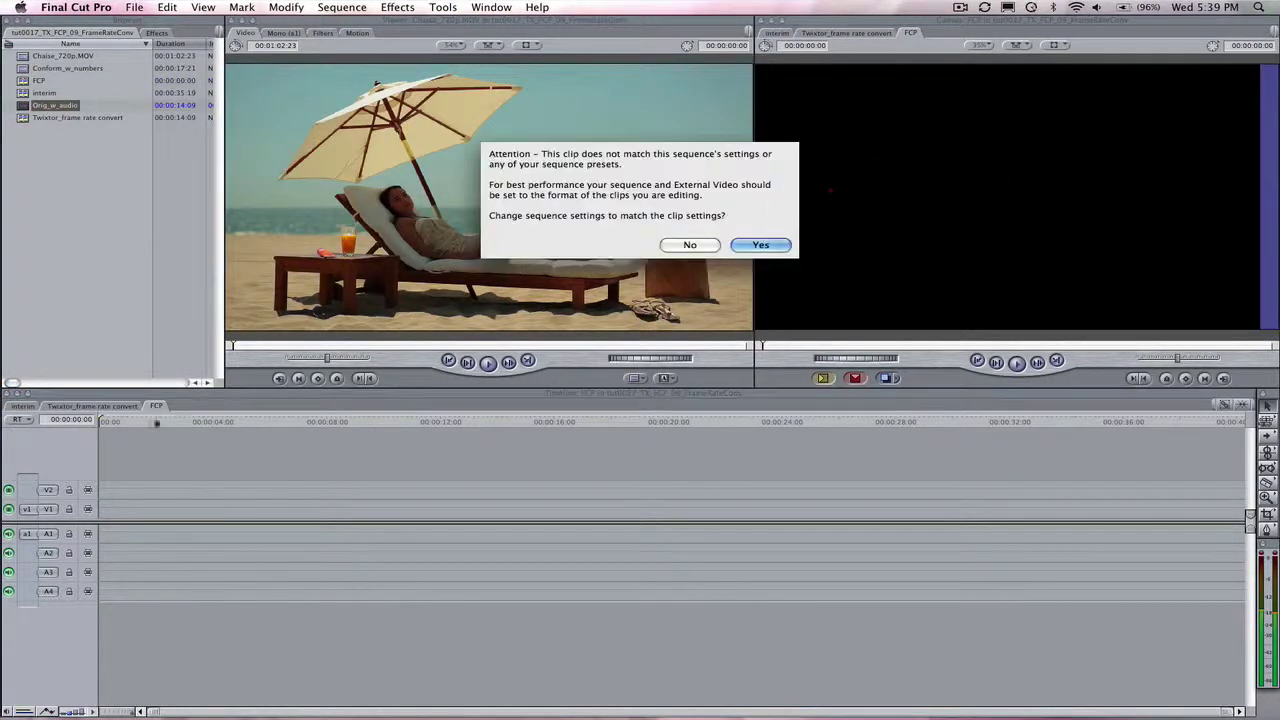
{"action": "left_click", "coordinate": [700, 248]}
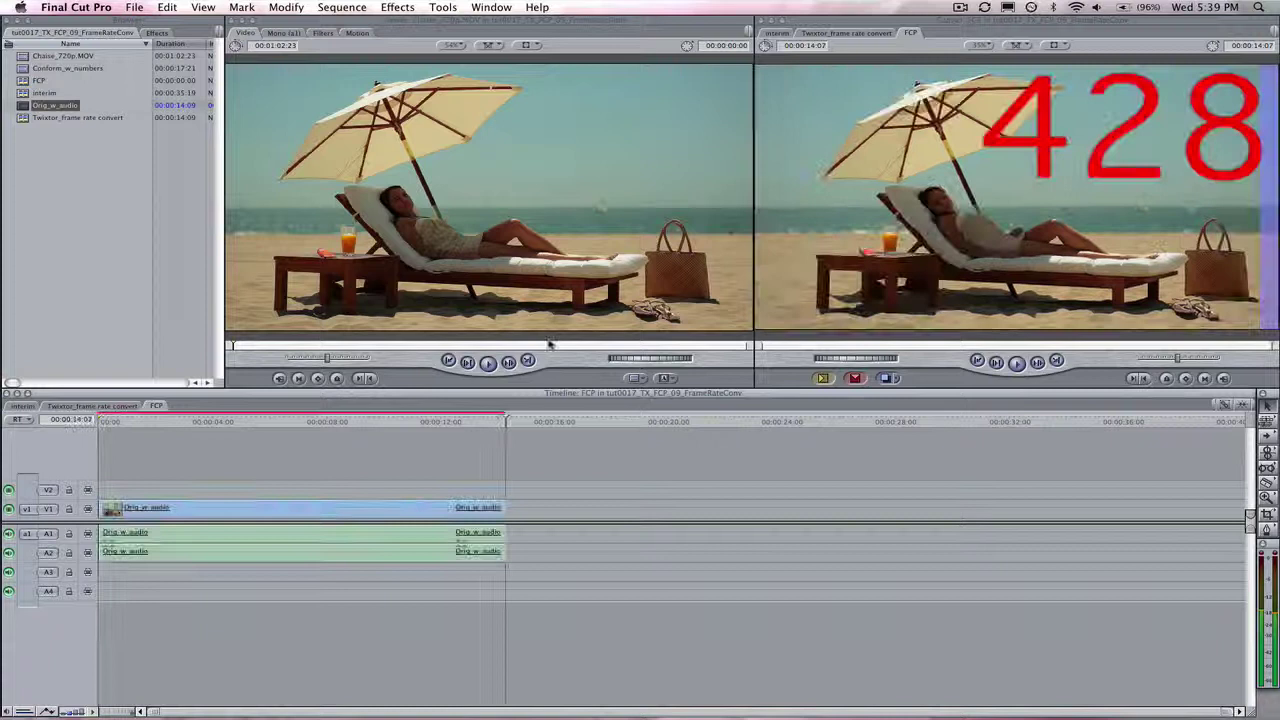
Step frame by frame from the sequence start to check for skipped frame numbers.
{"action": "left_click_drag", "start_coordinate": [112, 422], "coordinate": [99, 423]}
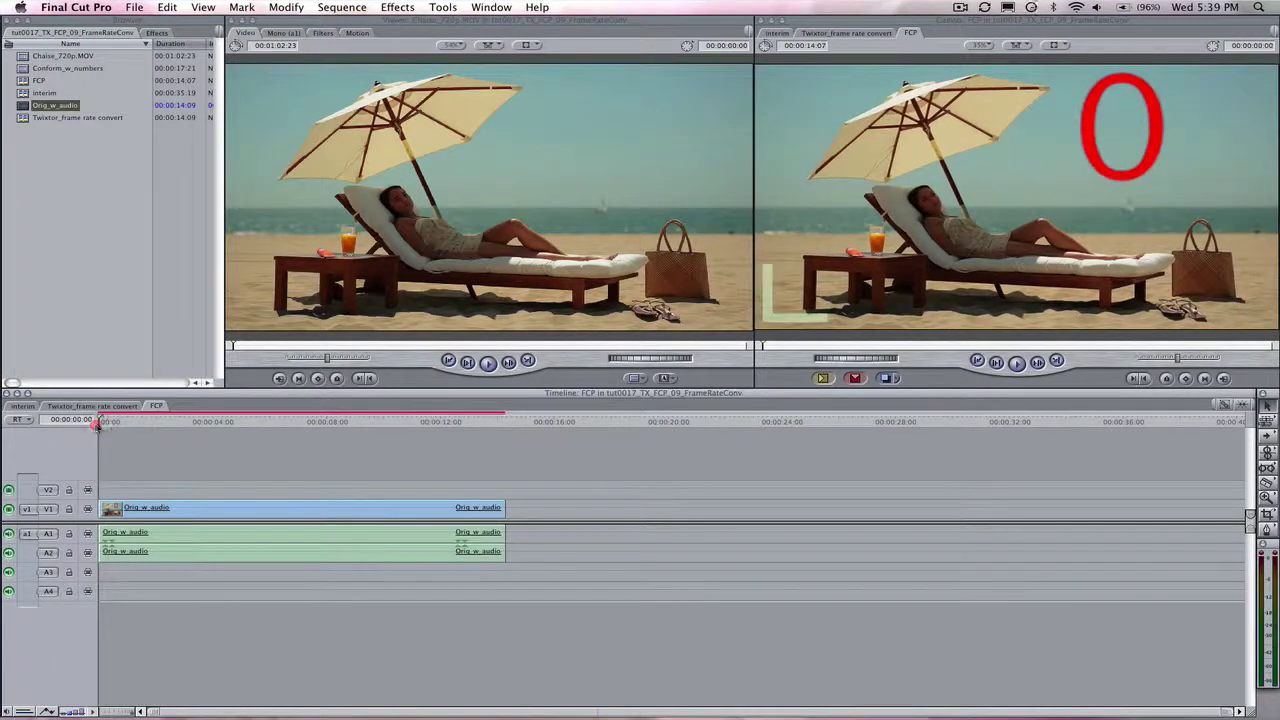
{"action": "key", "text": "Right"}
{"action": "key", "text": "Right"}
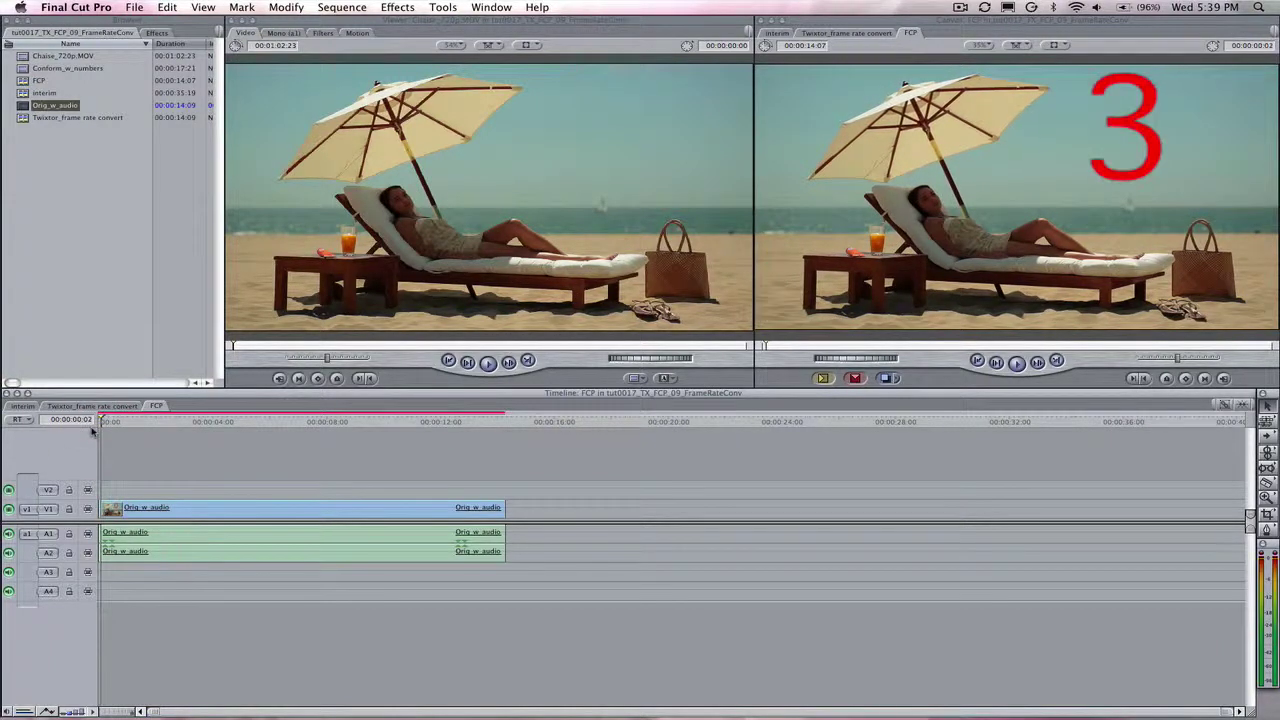
{"action": "key", "text": "Right"}
{"action": "key", "text": "Right"}
{"action": "key", "text": "Right"}
{"action": "key", "text": "Right"}
{"action": "key", "text": "Right"}
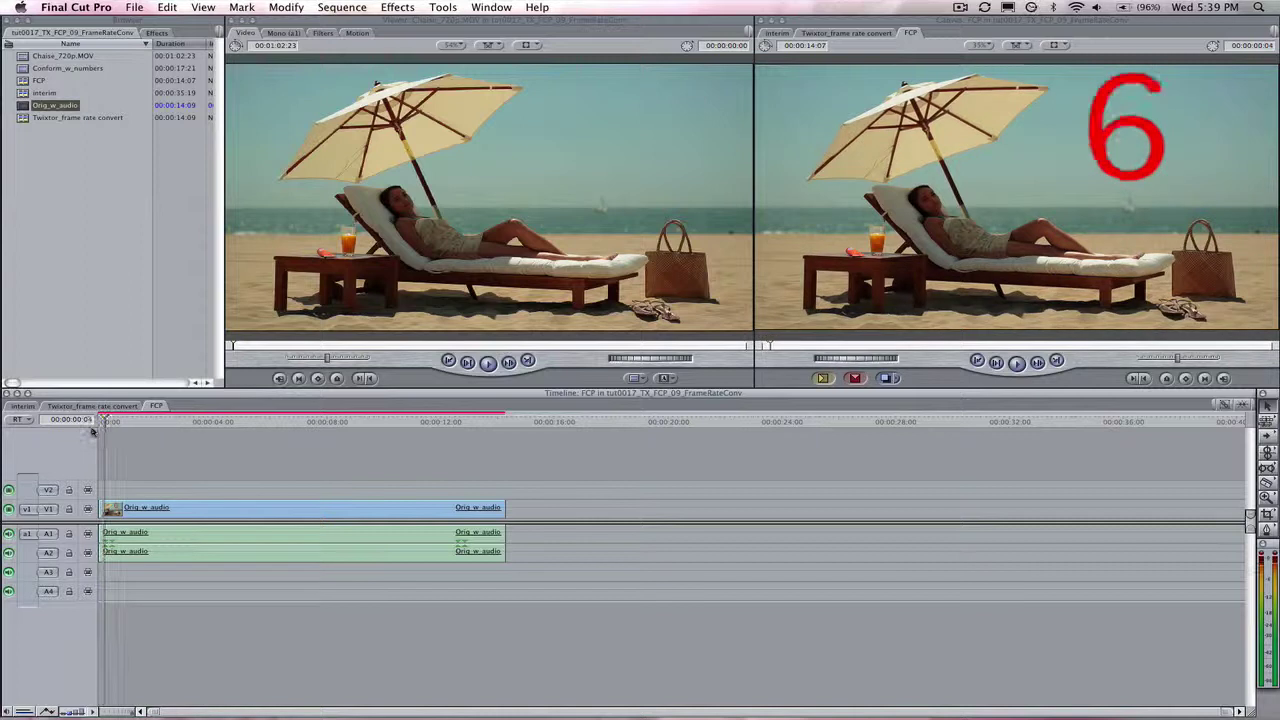
{"action": "key", "text": "Right"}
{"action": "key", "text": "Right"}
{"action": "key", "text": "Right"}
{"action": "key", "text": "Right"}
{"action": "key", "text": "Right"}
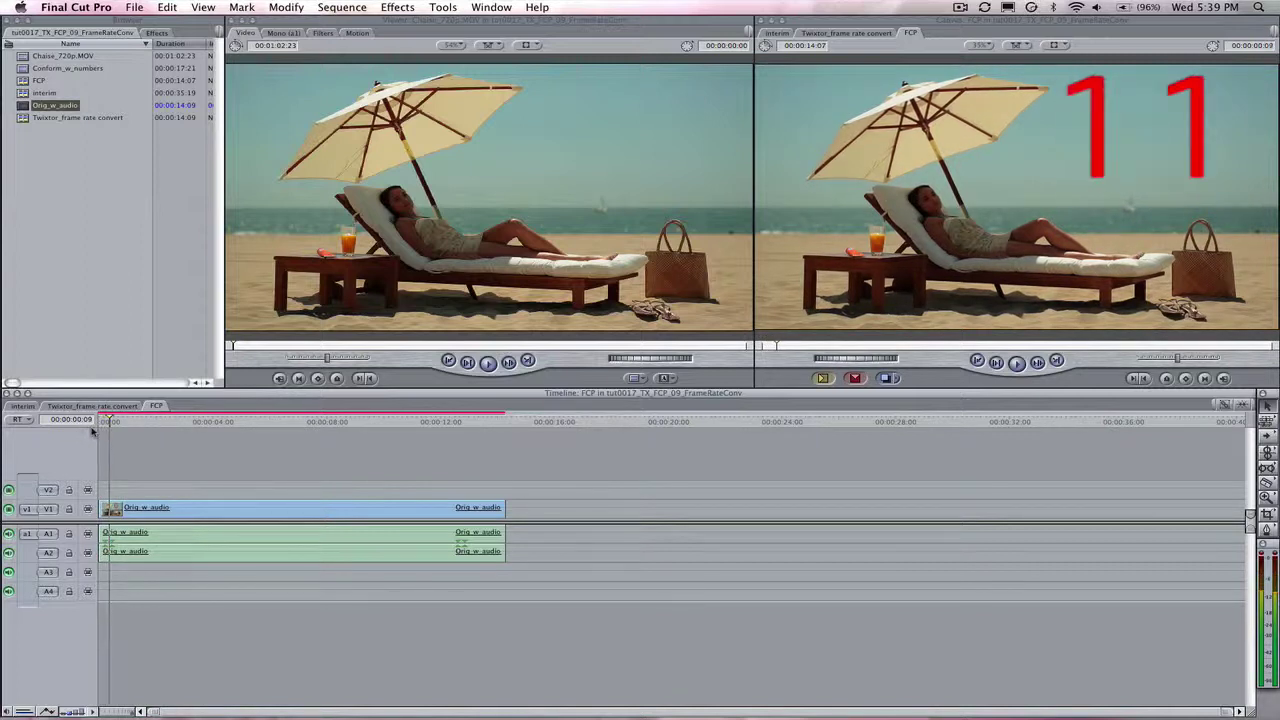
{"action": "key", "text": "Right"}
{"action": "key", "text": "Right"}
{"action": "key", "text": "Right"}
{"action": "key", "text": "Right"}
{"action": "key", "text": "Right"}
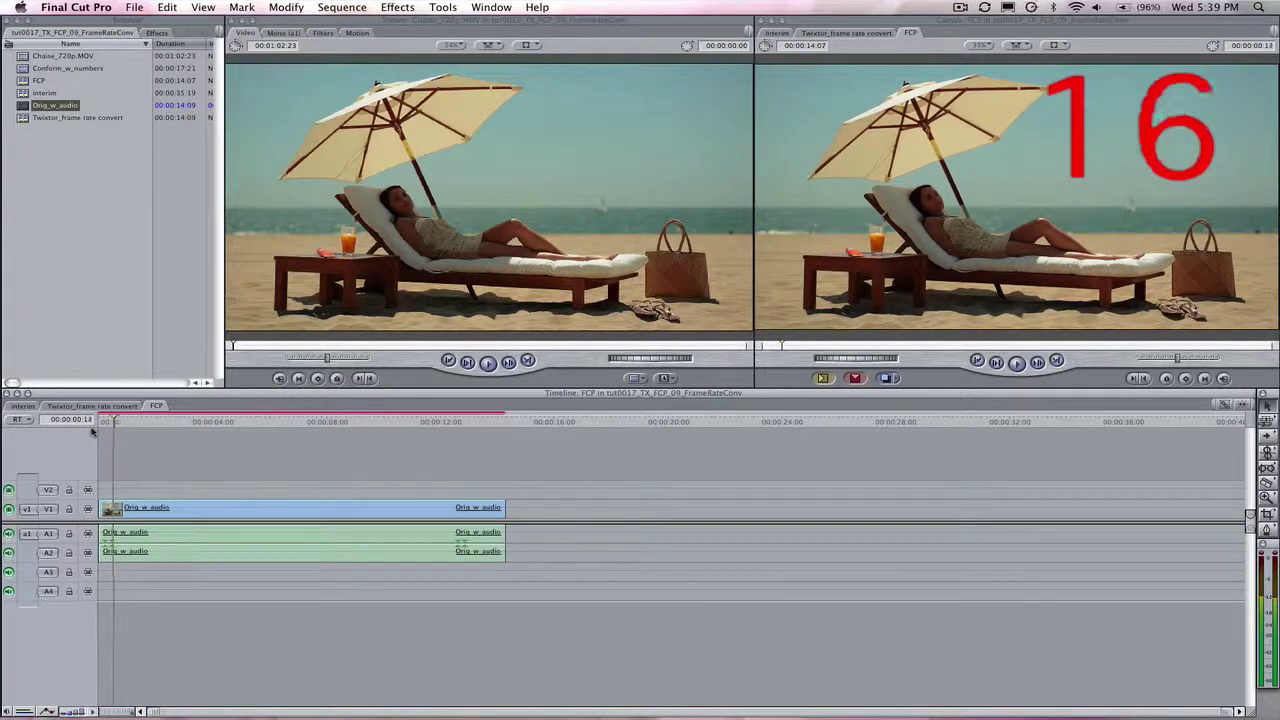
{"action": "key", "text": "Right"}
{"action": "key", "text": "Right"}
{"action": "key", "text": "Right"}
{"action": "key", "text": "Right"}
{"action": "key", "text": "Right"}
{"action": "key", "text": "Right"}
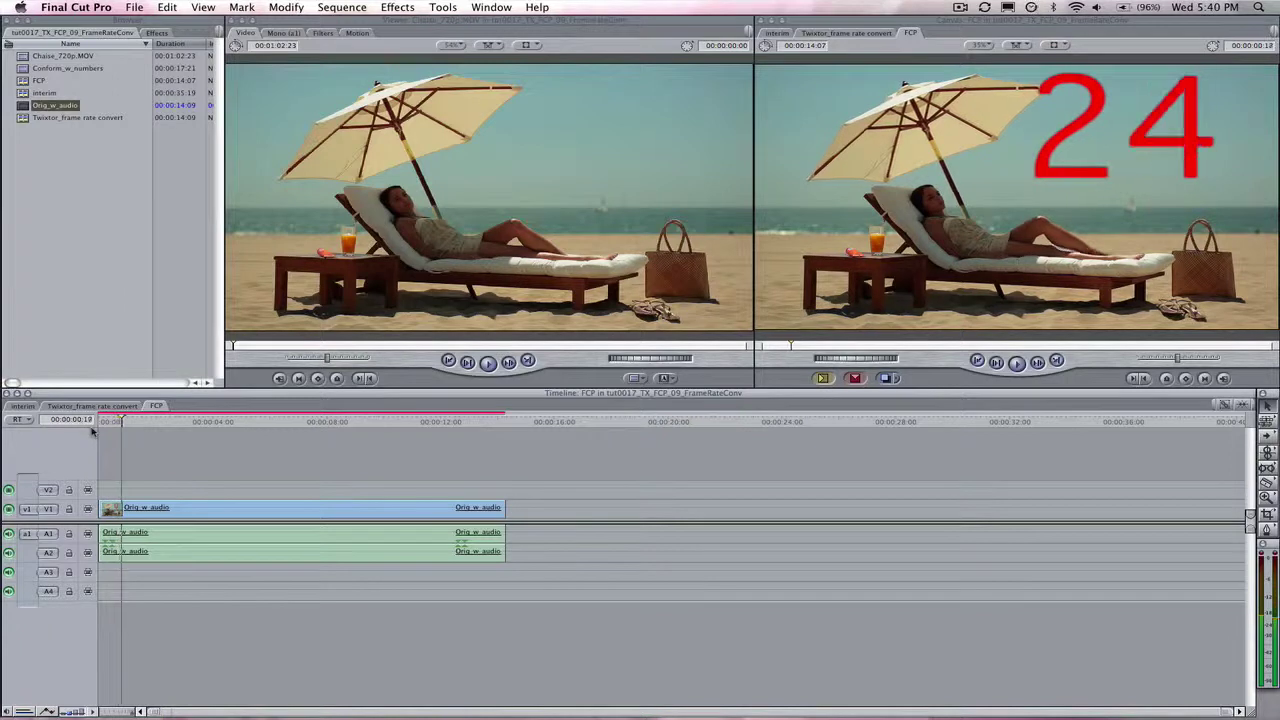
{"action": "key", "text": "Right"}
{"action": "key", "text": "Right"}
{"action": "key", "text": "Right"}
{"action": "key", "text": "Right"}
{"action": "key", "text": "Right"}
{"action": "key", "text": "Right"}
{"action": "key", "text": "Right"}
{"action": "key", "text": "Right"}
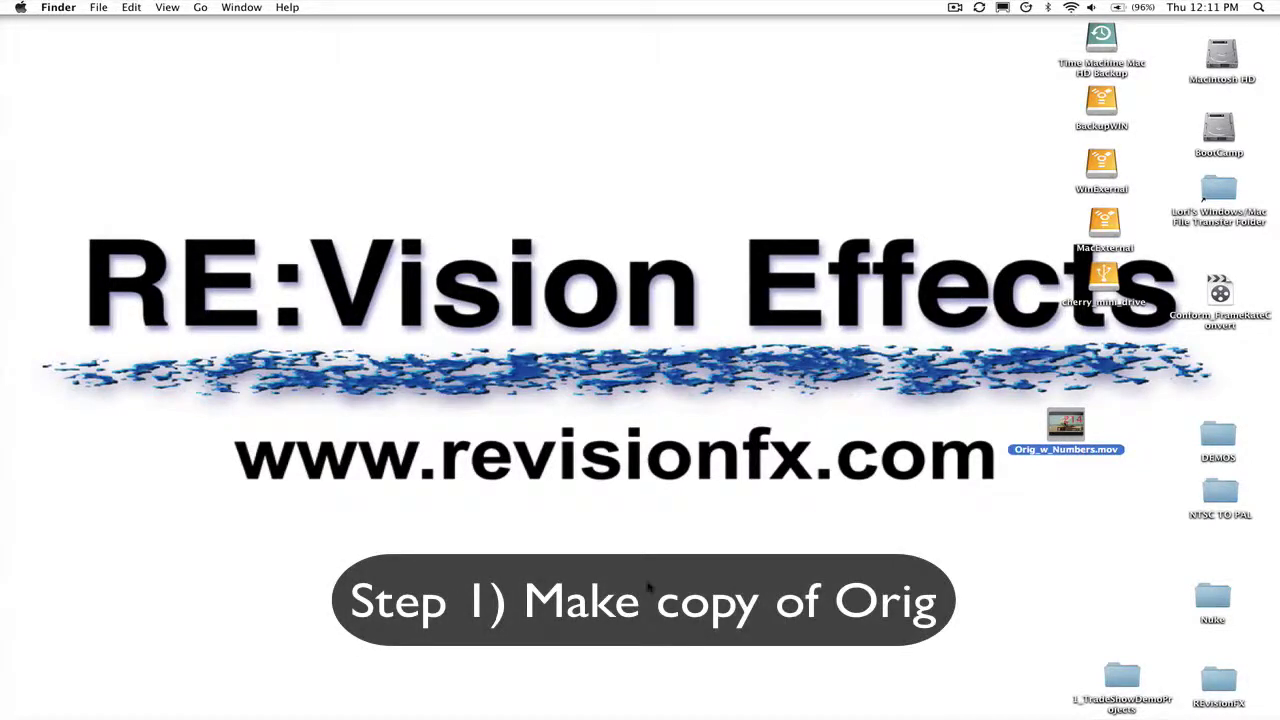
Copy and paste Orig_w_Numbers.mov, renaming the duplicate 'Conform_w_Numbers 2.mov'.
{"action": "left_click", "coordinate": [130, 8]}
{"action": "left_click", "coordinate": [143, 57]}
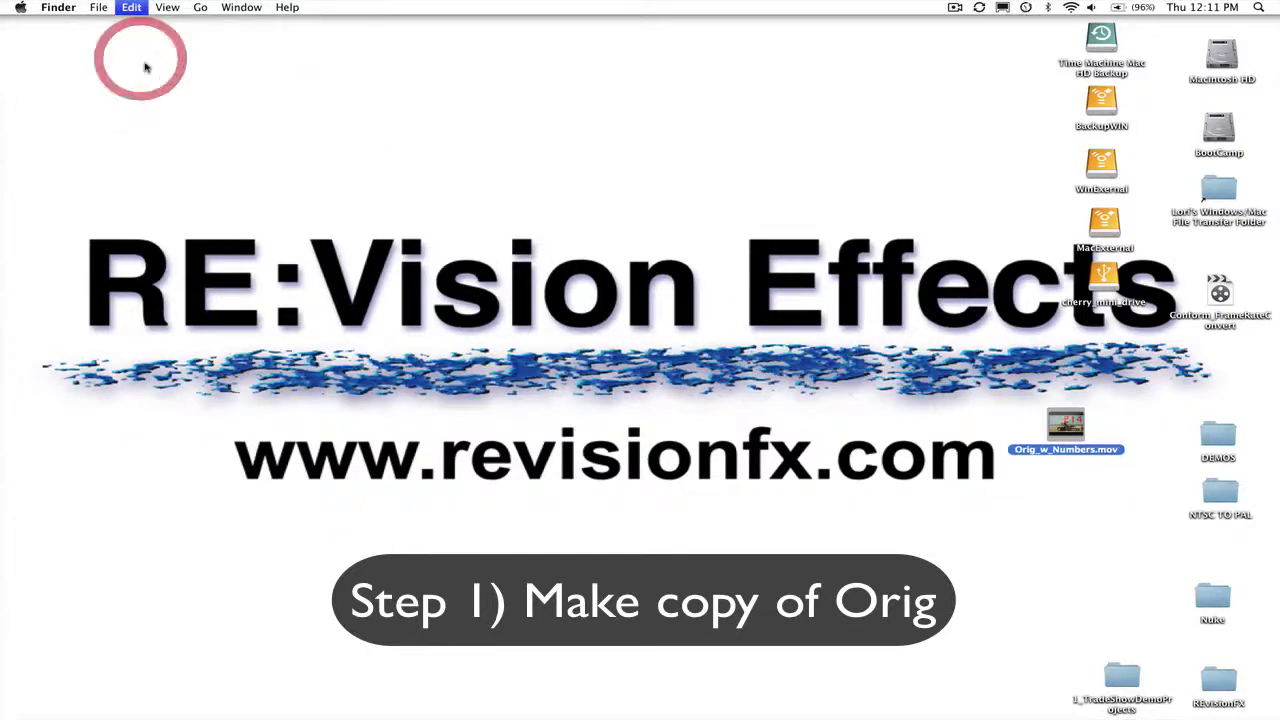
{"action": "left_click", "coordinate": [131, 8]}
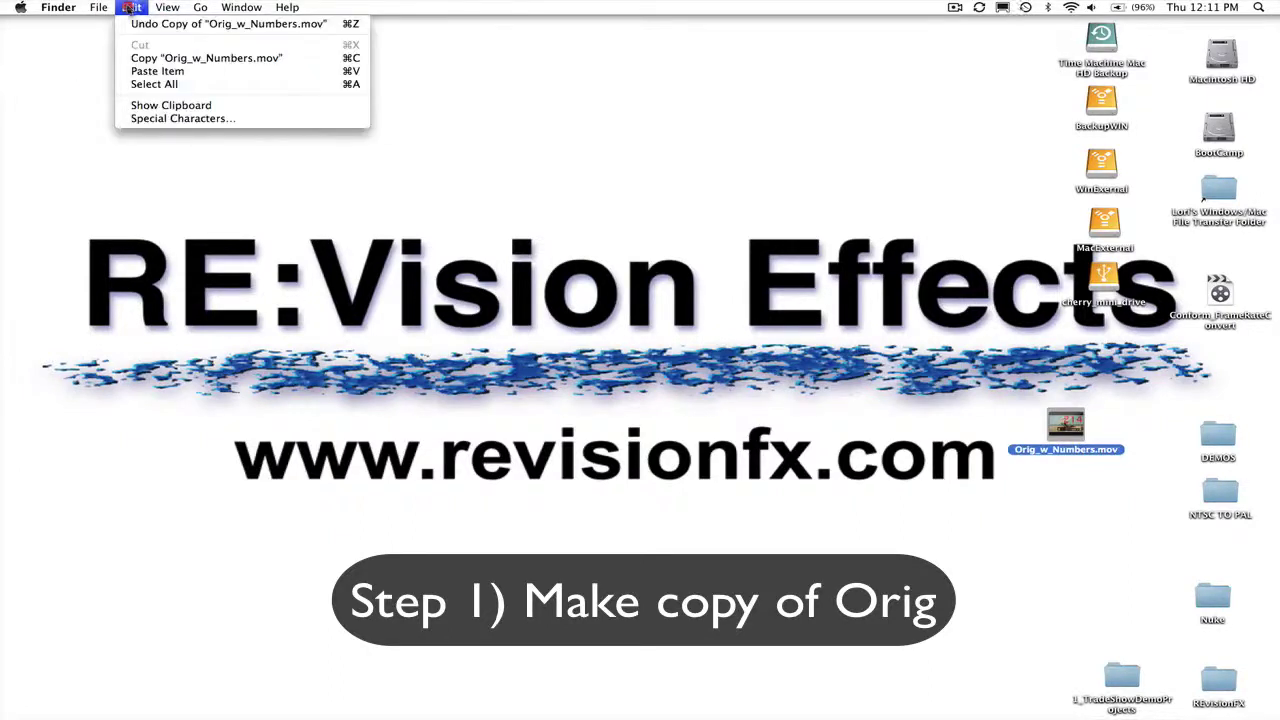
{"action": "left_click", "coordinate": [150, 71]}
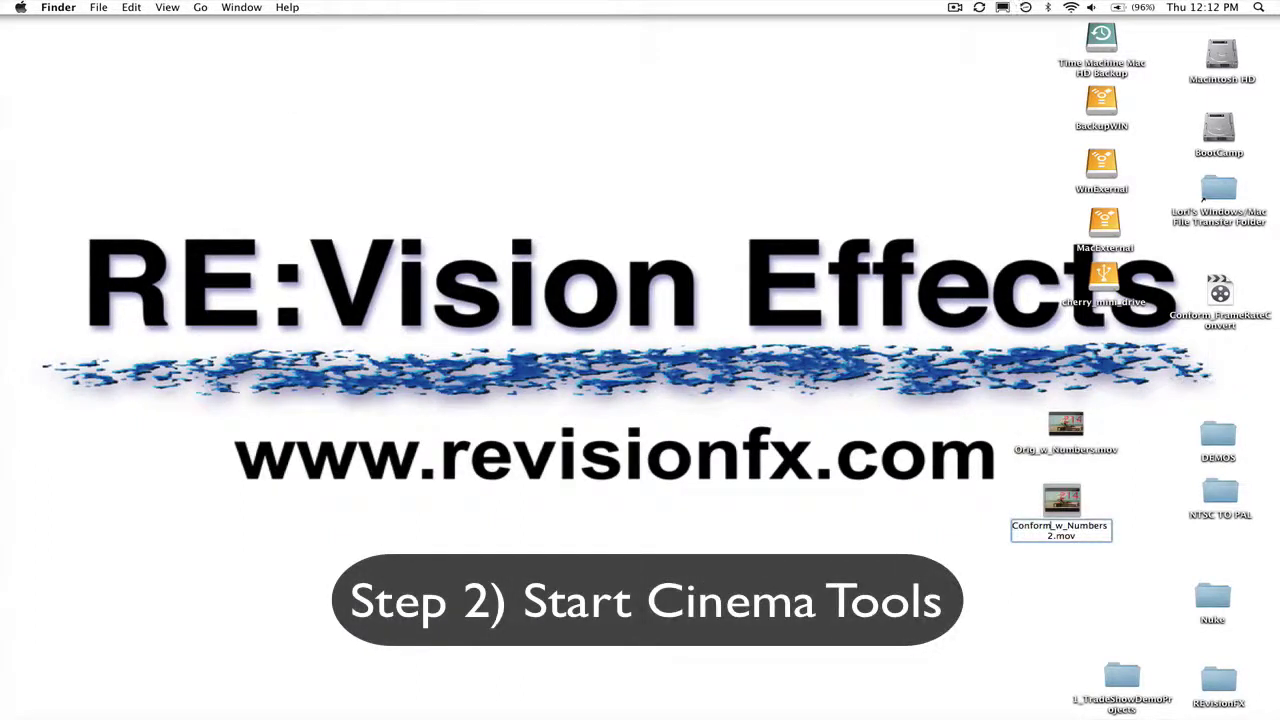
{"action": "key", "text": "Return"}
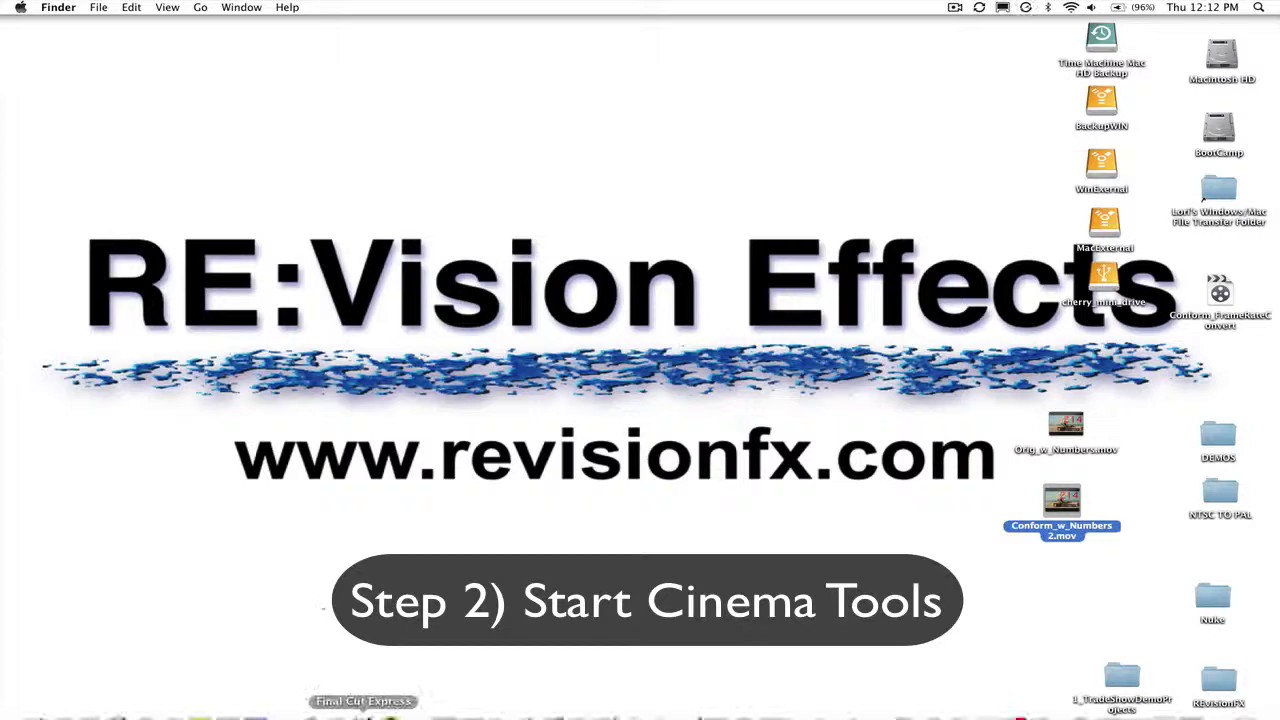
Launch Cinema Tools and create the Conform_FRC database with default 35mm 4p, 30 NDF, 24 settings.
{"action": "mouse_move", "coordinate": [363, 700]}
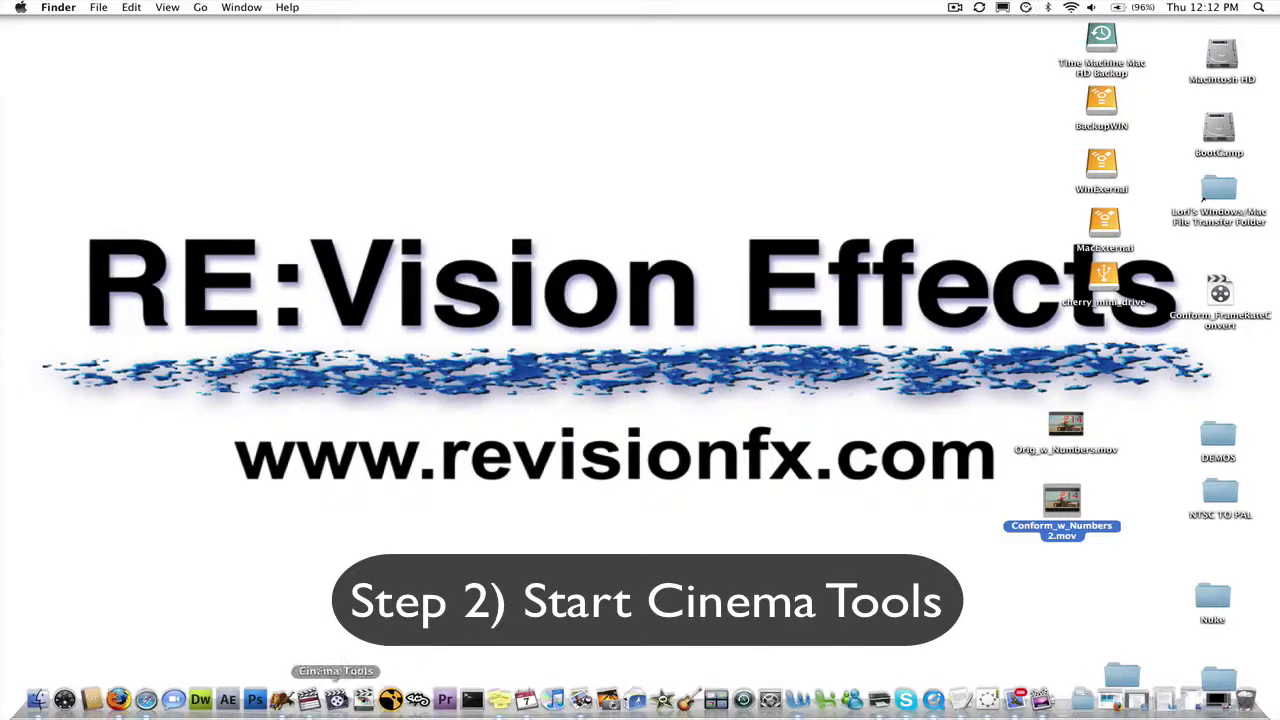
{"action": "left_click", "coordinate": [336, 700]}
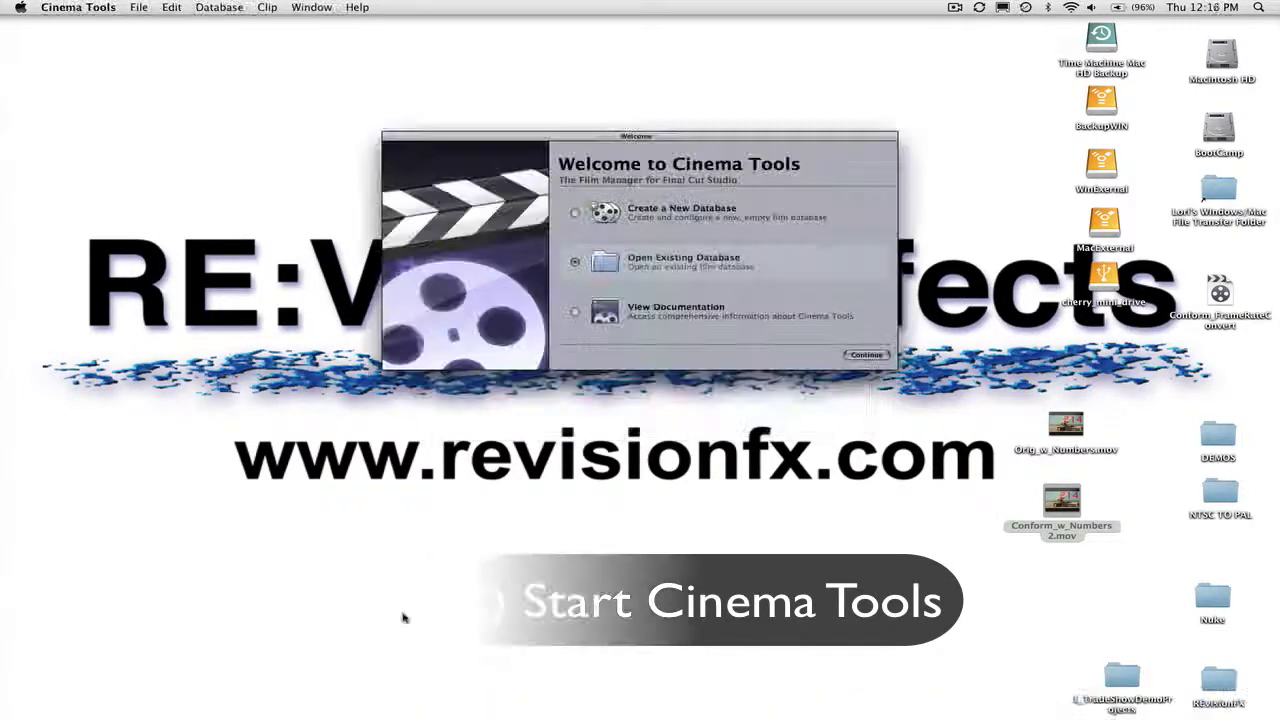
{"action": "left_click", "coordinate": [575, 212]}
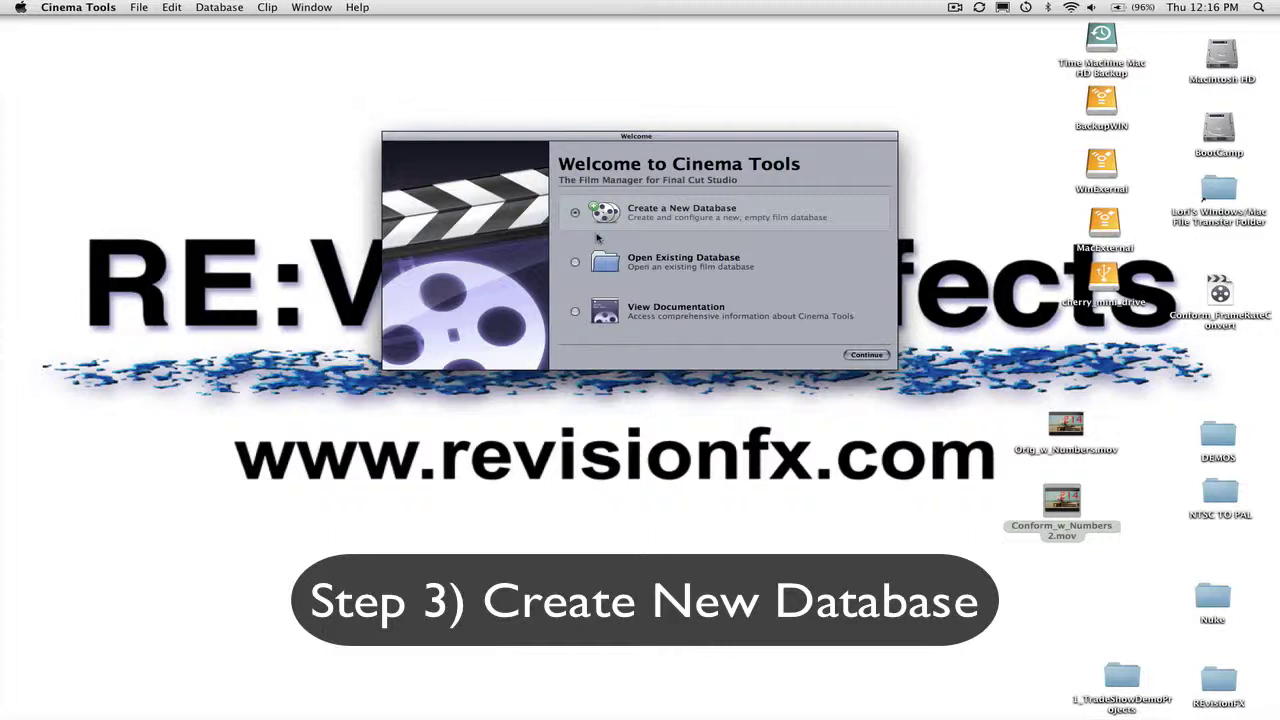
{"action": "left_click", "coordinate": [866, 355]}
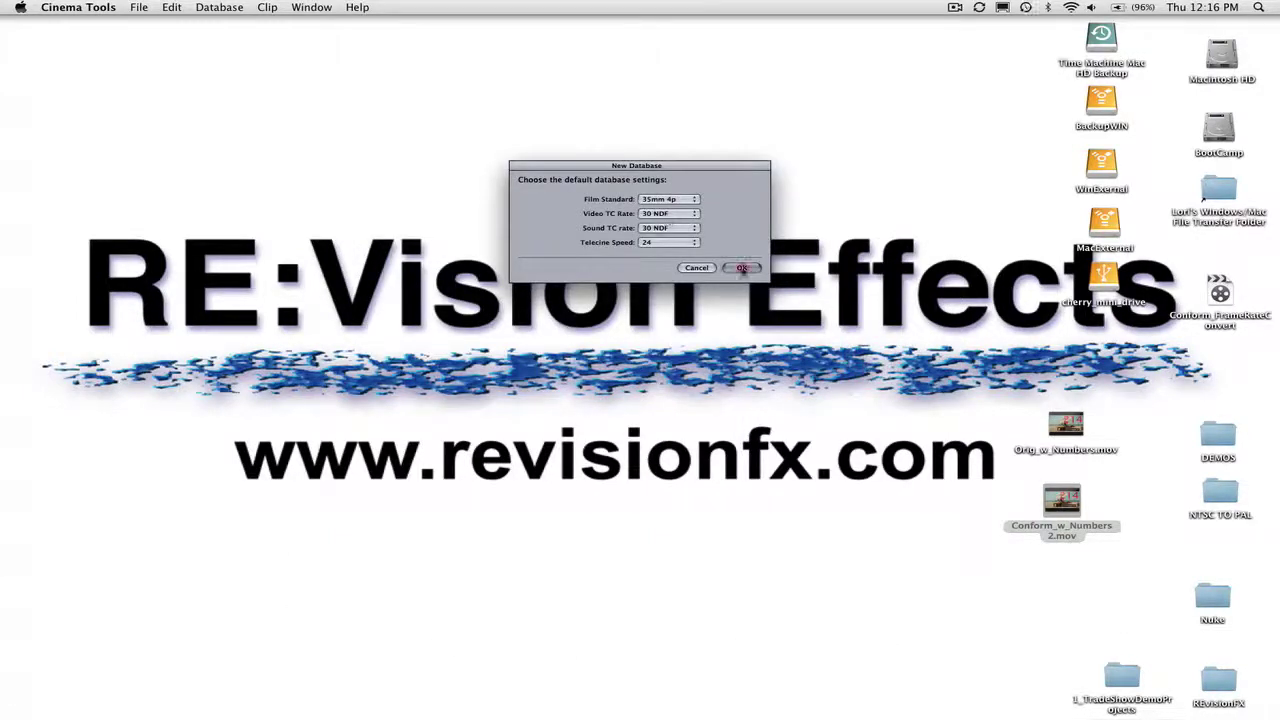
{"action": "left_click", "coordinate": [742, 268]}
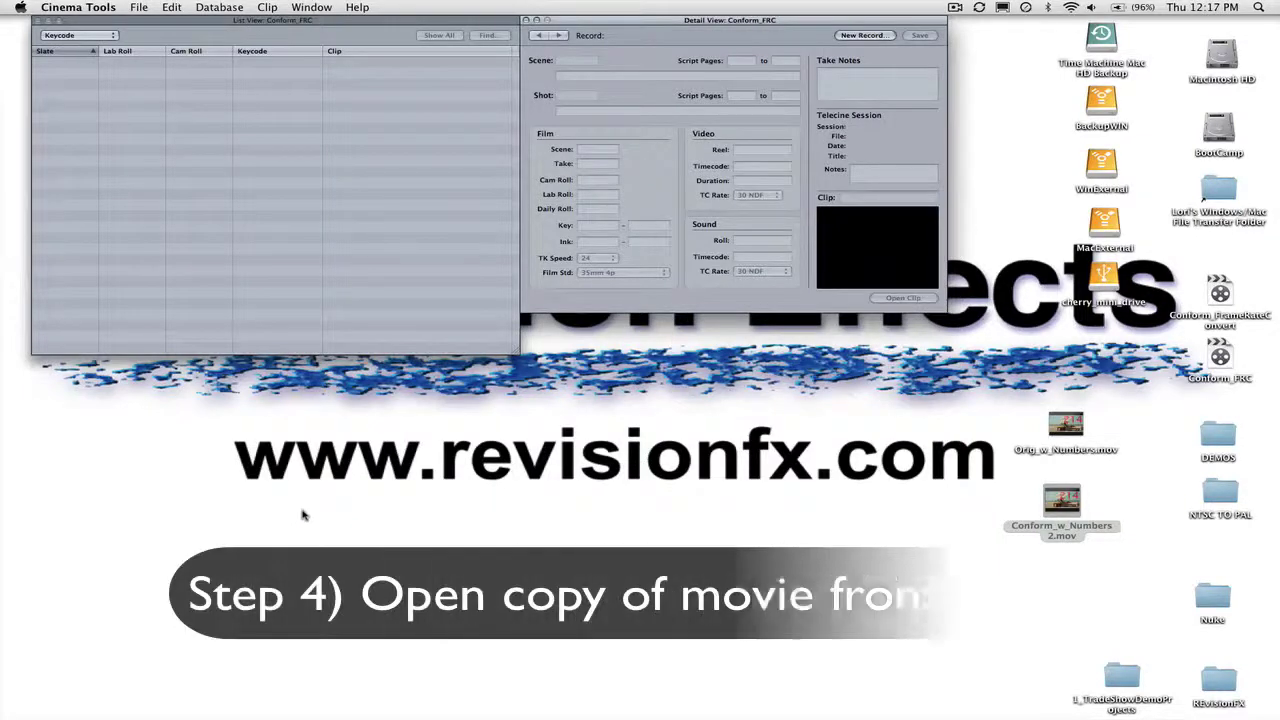
Open the Chaise_audio.mov clip in Cinema Tools.
{"action": "left_click", "coordinate": [136, 7]}
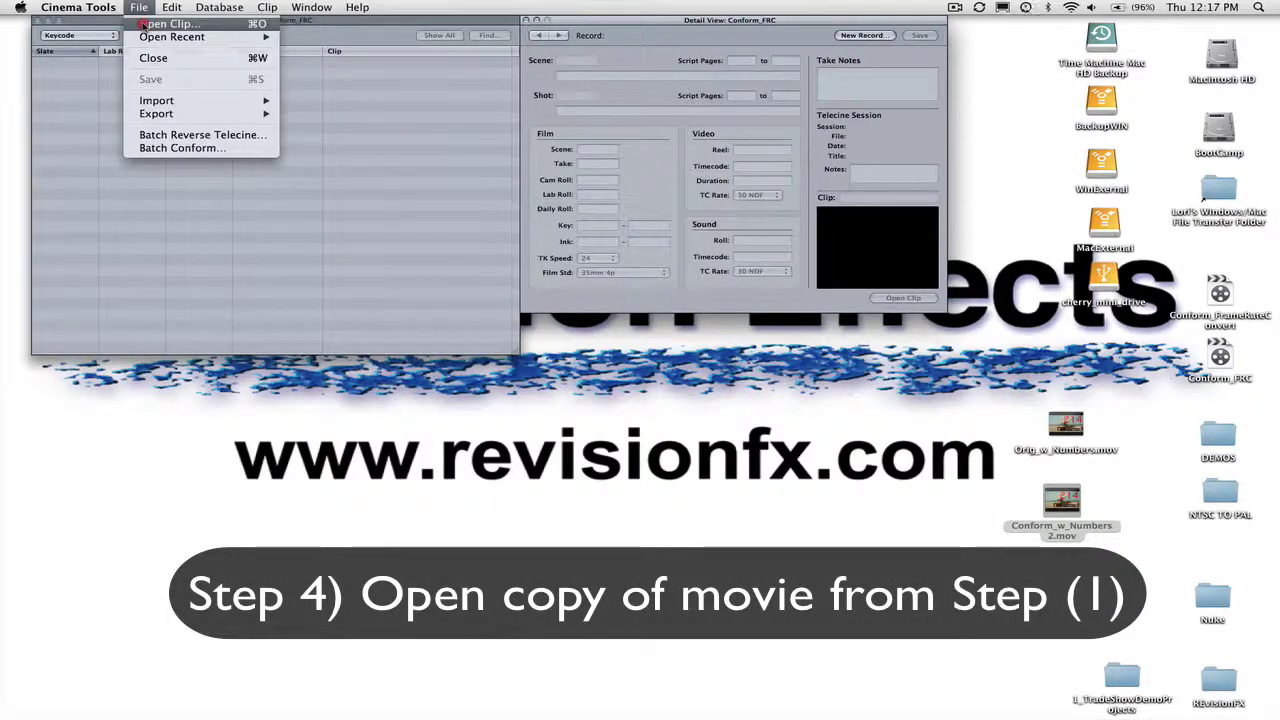
{"action": "left_click", "coordinate": [165, 23]}
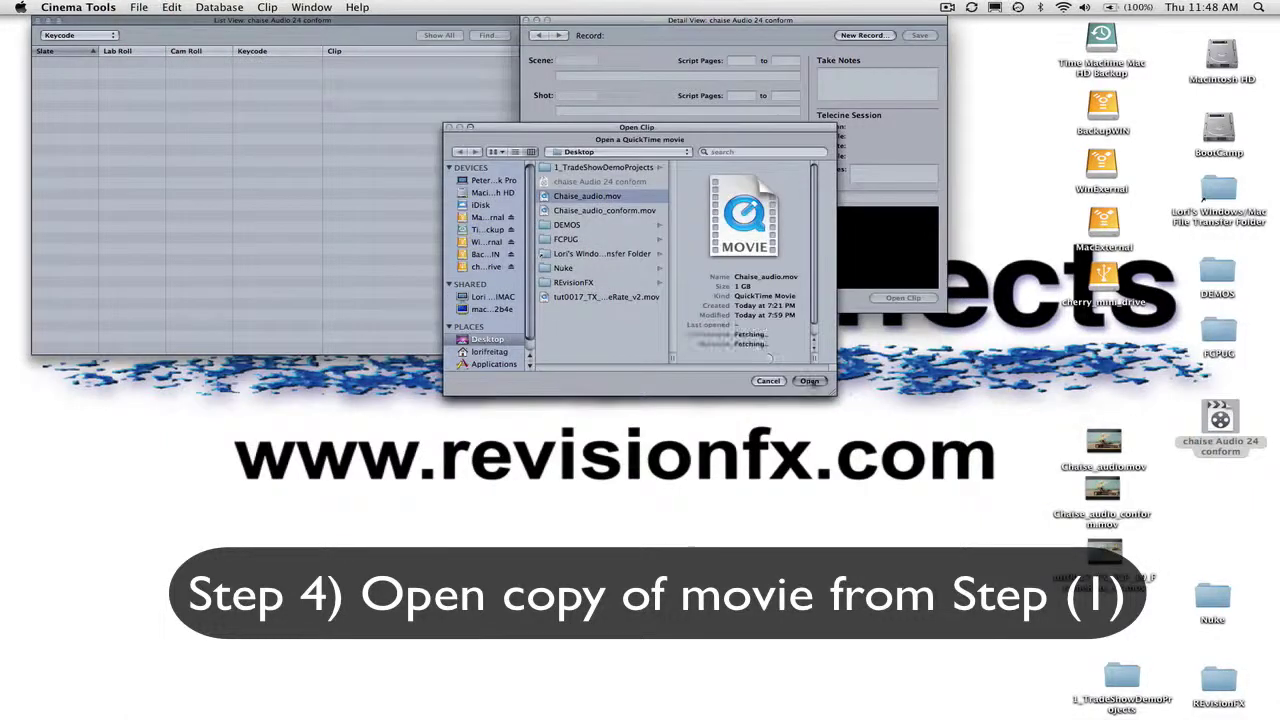
{"action": "left_click", "coordinate": [809, 381]}
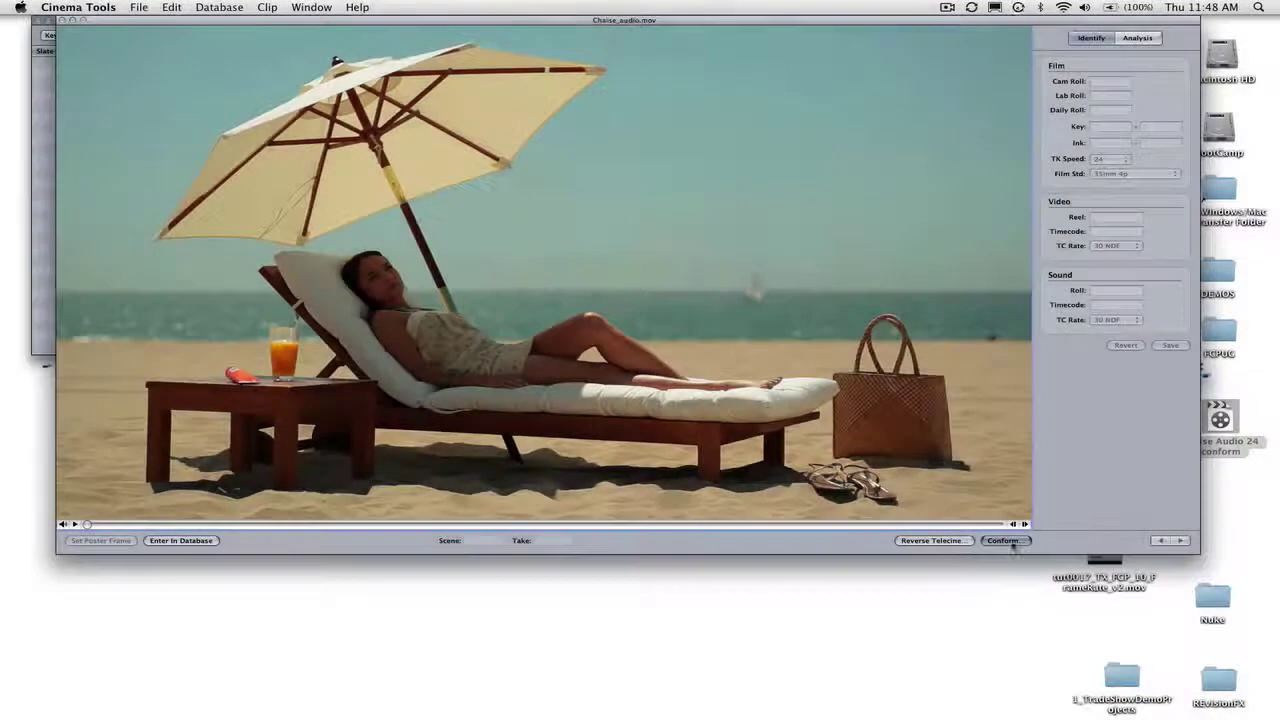
Conform the clip to 24.0 FPS, then hide Cinema Tools.
{"action": "left_click", "coordinate": [1008, 541]}
{"action": "left_click", "coordinate": [583, 223]}
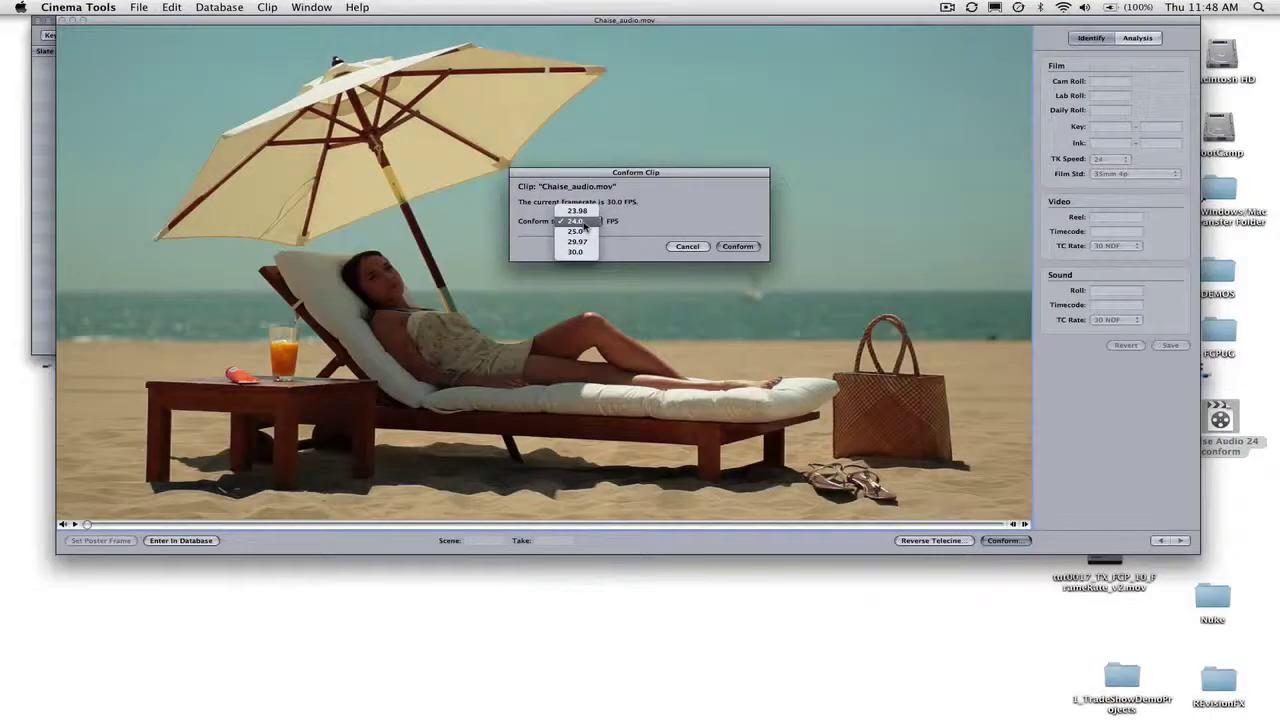
{"action": "left_click", "coordinate": [577, 221]}
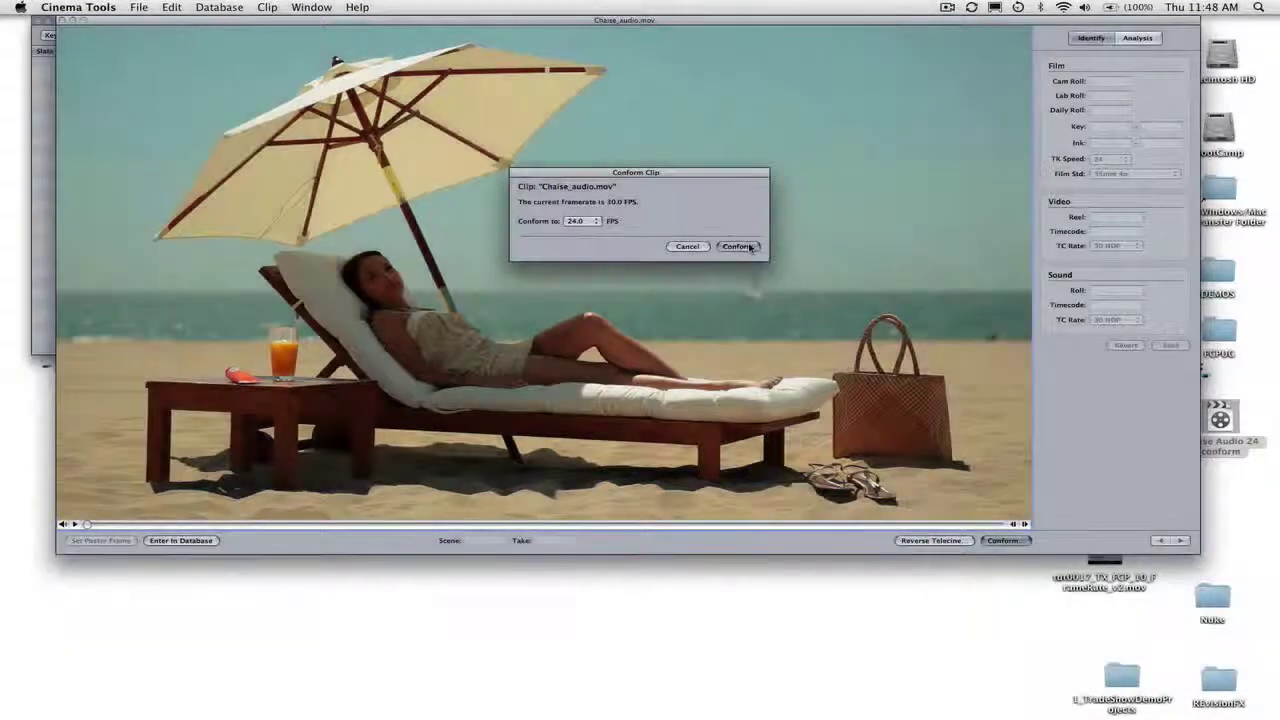
{"action": "left_click", "coordinate": [740, 247]}
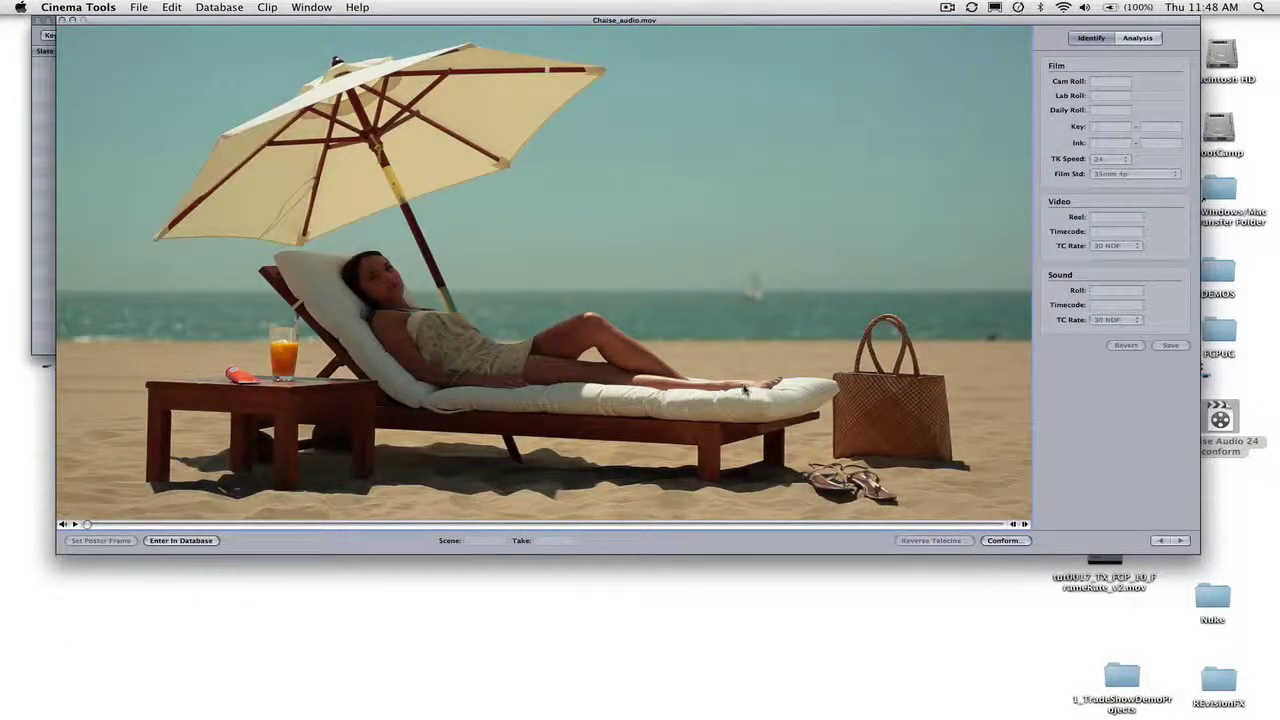
{"action": "key", "text": "super+q"}
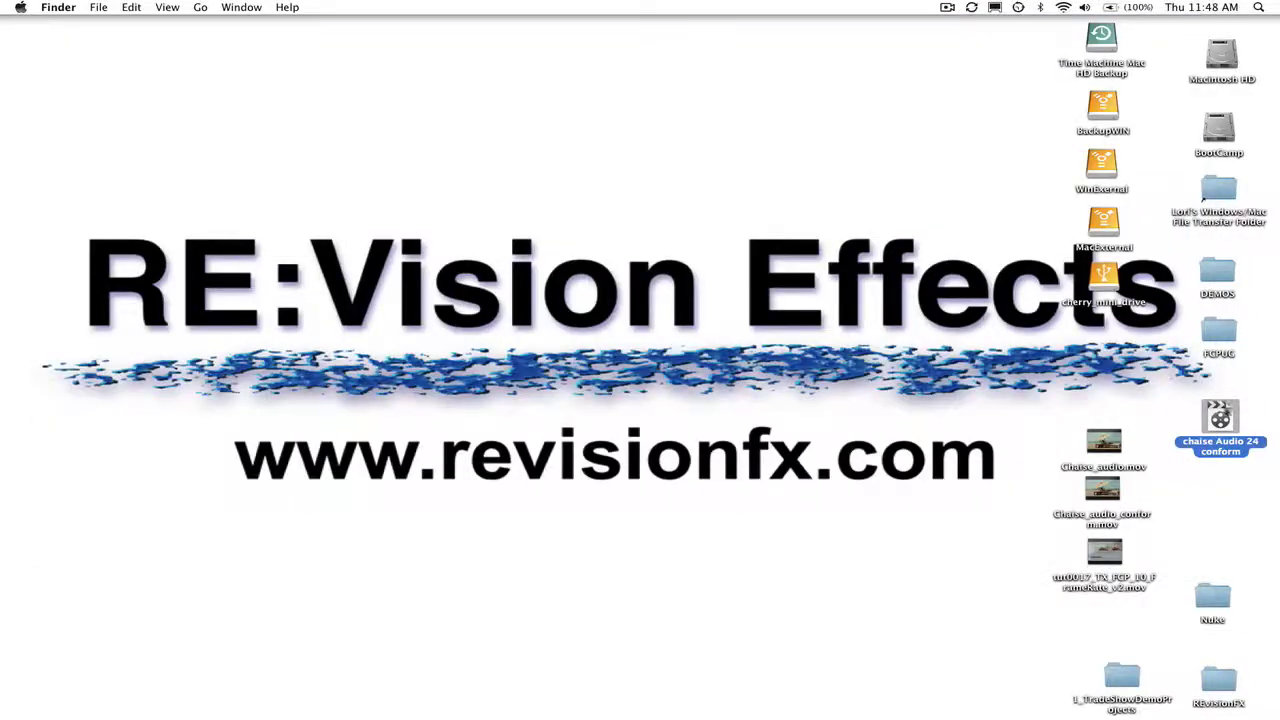
Open Chaise_audio_conform.mov in QuickTime Player and play it back.
{"action": "double_click", "coordinate": [1103, 490]}
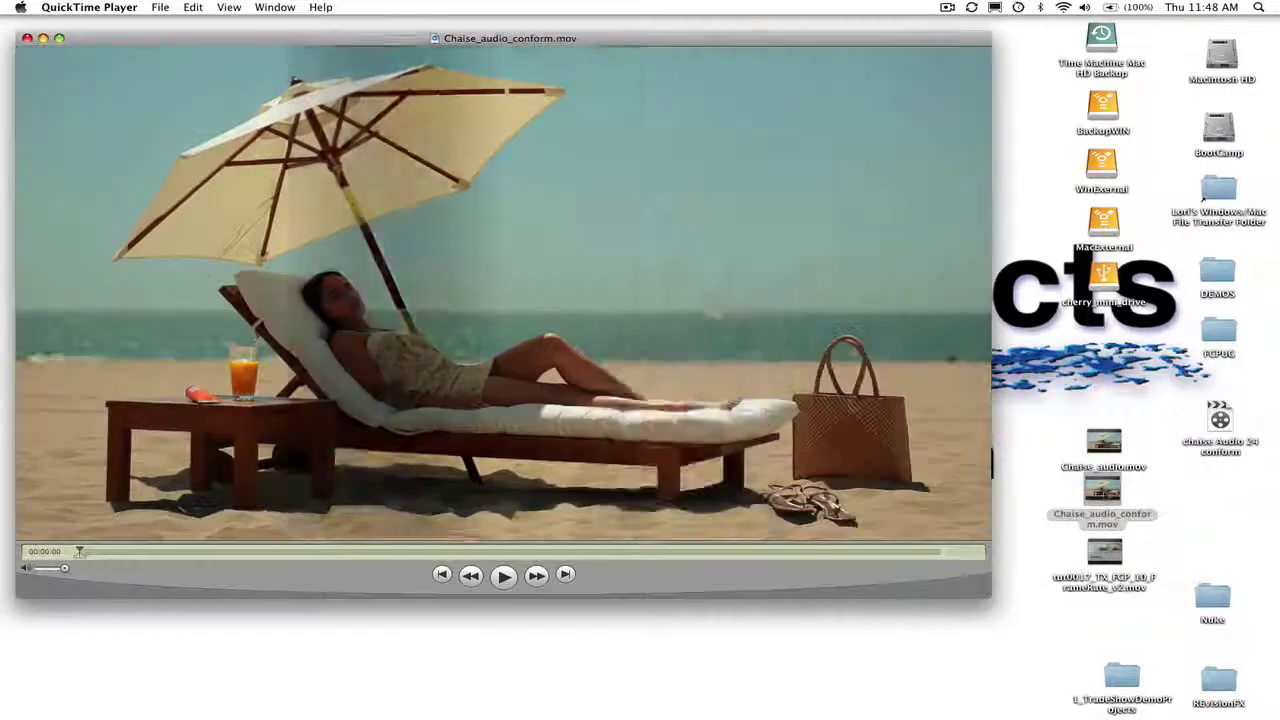
{"action": "left_click", "coordinate": [504, 575]}
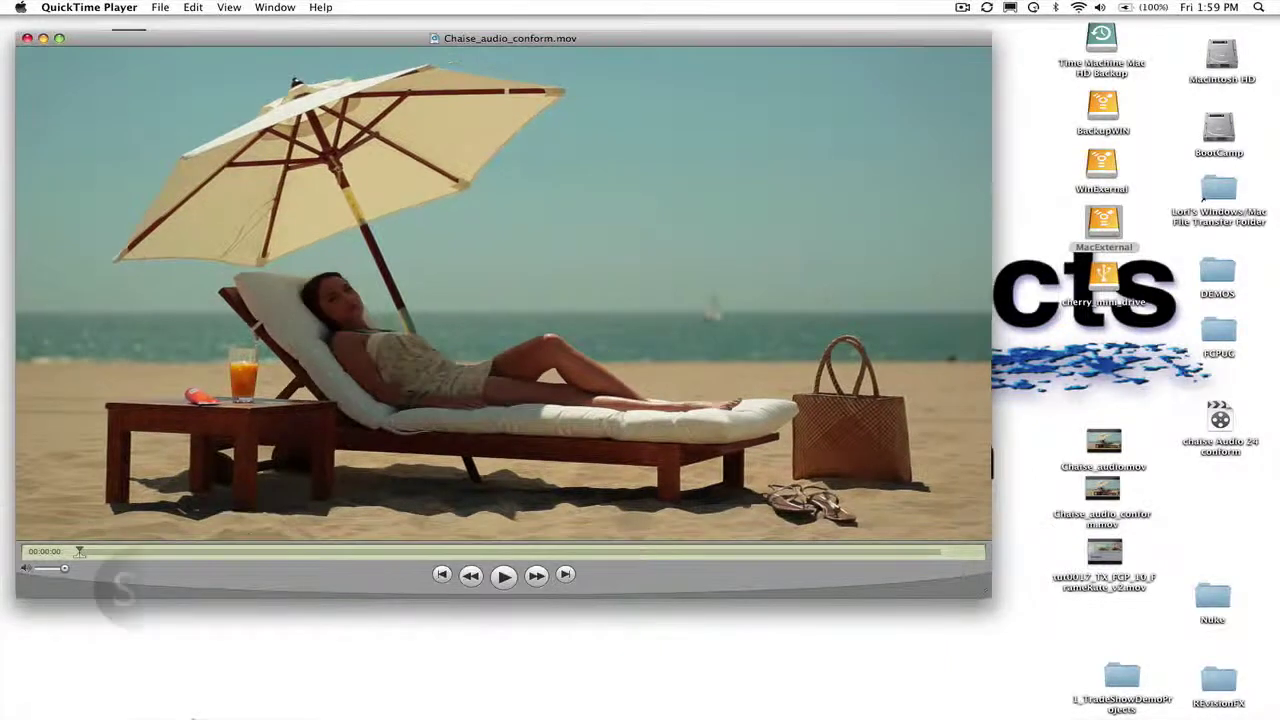
{"action": "mouse_move", "coordinate": [296, 700]}
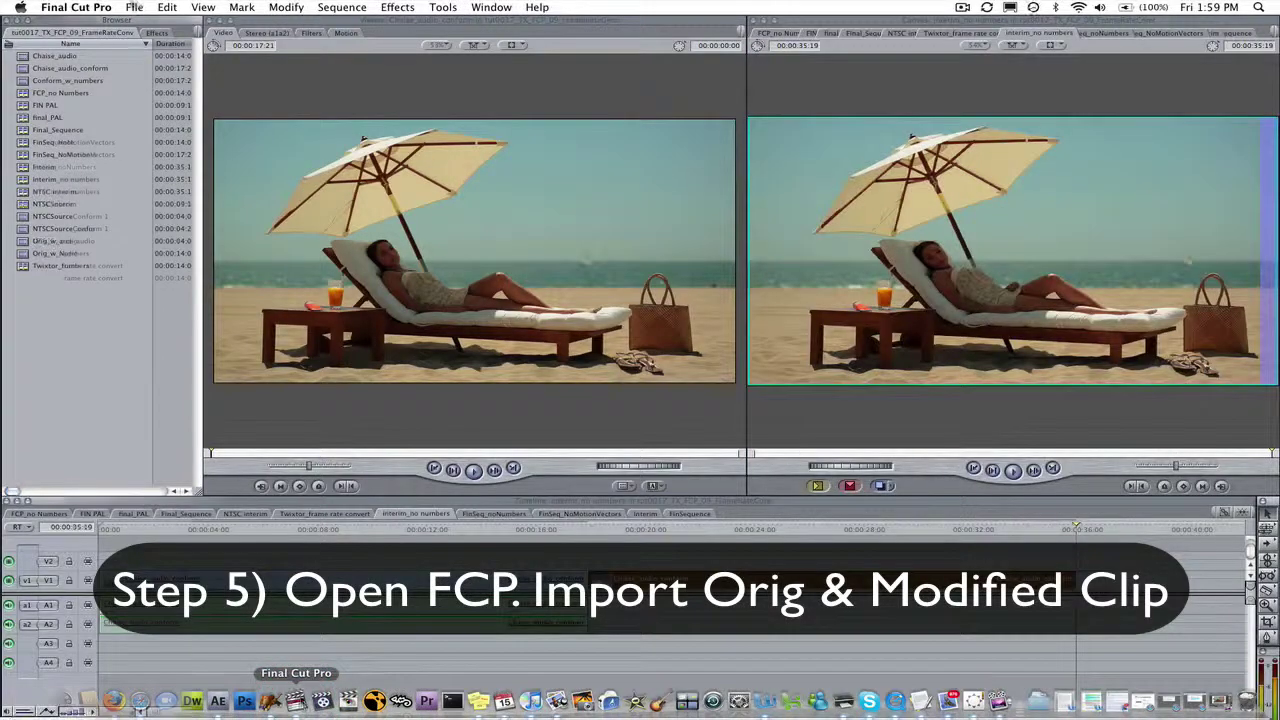
Import Chaise_audio.mov and Chaise_audio_conform.mov into the Final Cut Pro project.
{"action": "left_click", "coordinate": [135, 7]}
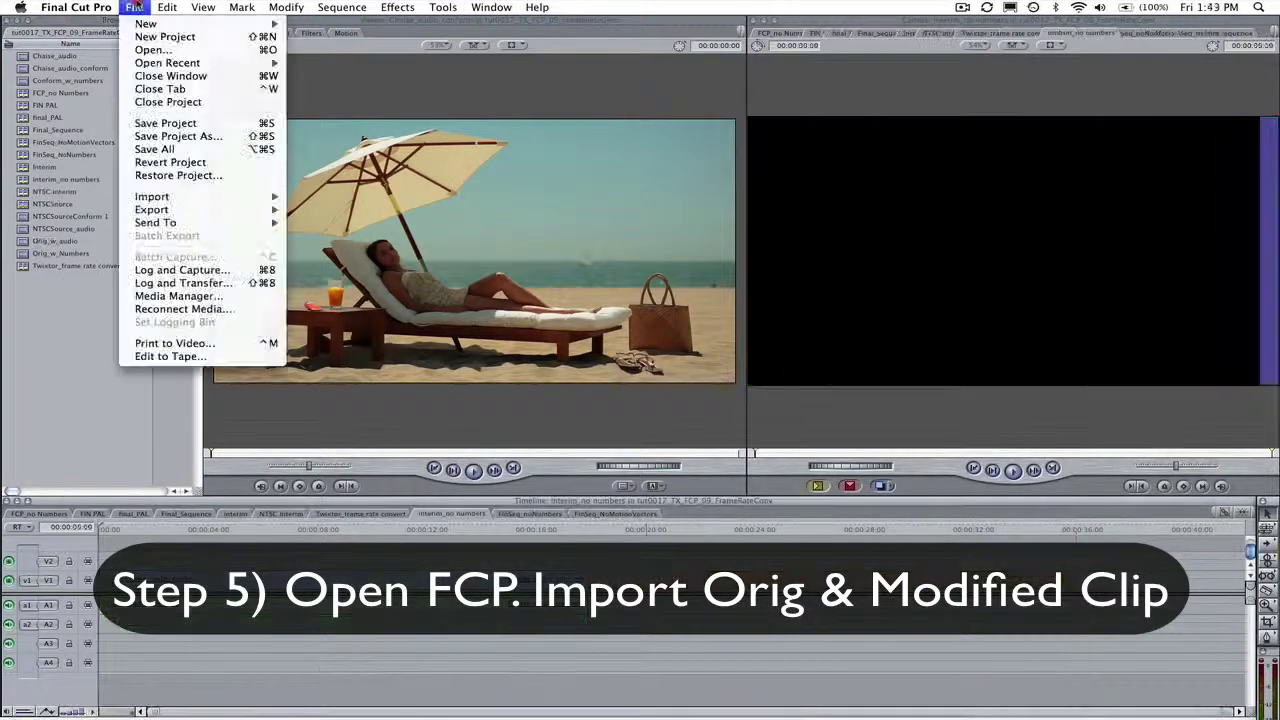
{"action": "mouse_move", "coordinate": [180, 197]}
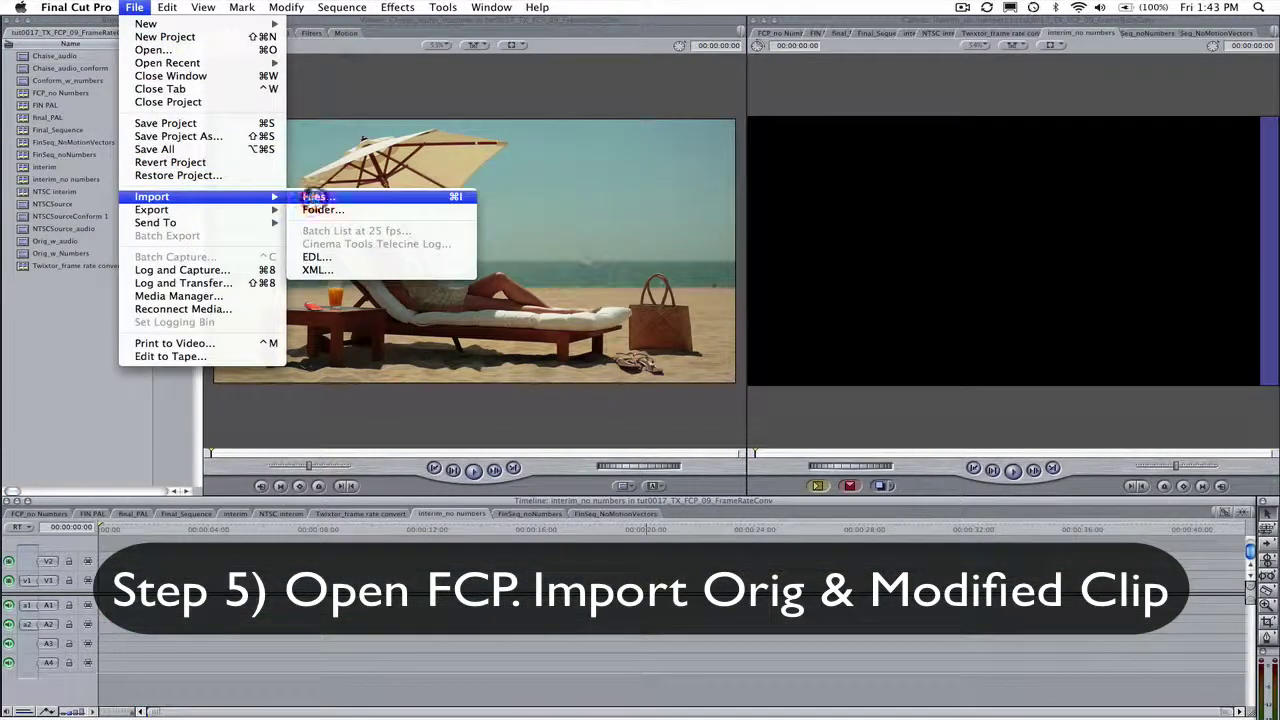
{"action": "left_click", "coordinate": [313, 196]}
{"action": "left_click", "coordinate": [399, 183]}
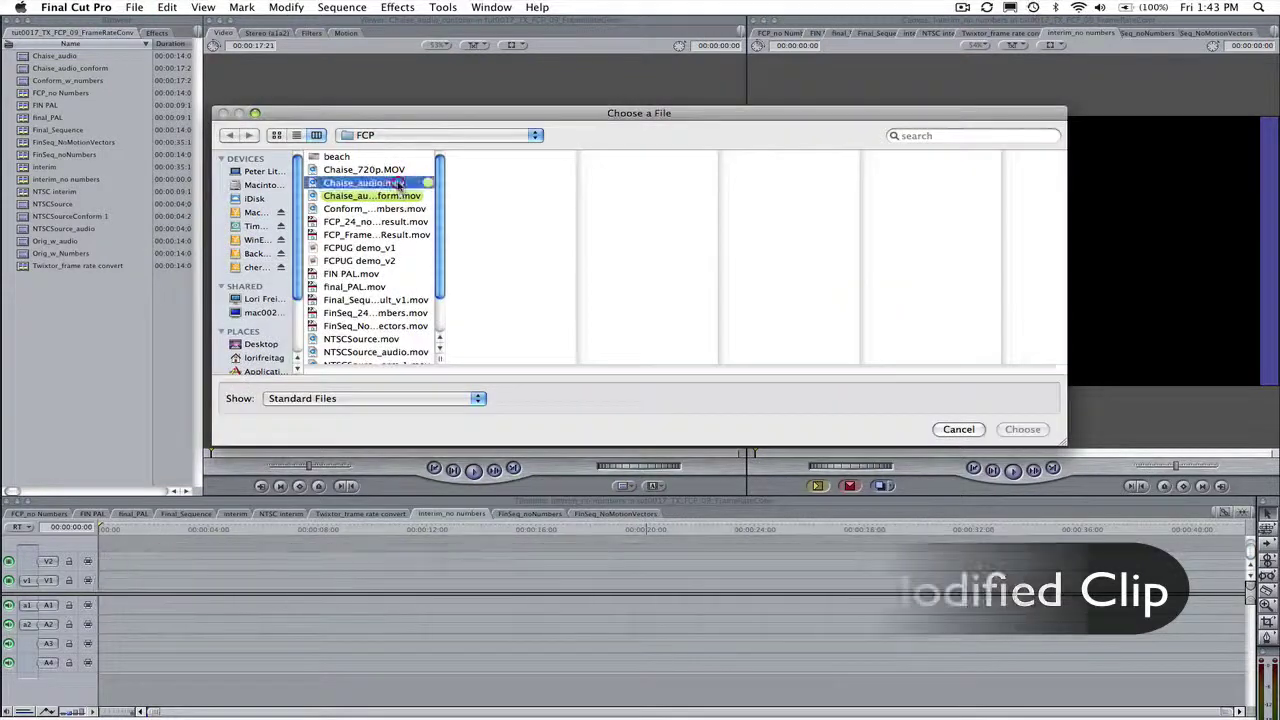
{"action": "left_click", "coordinate": [400, 196], "text": "shift"}
{"action": "left_click", "coordinate": [1022, 429]}
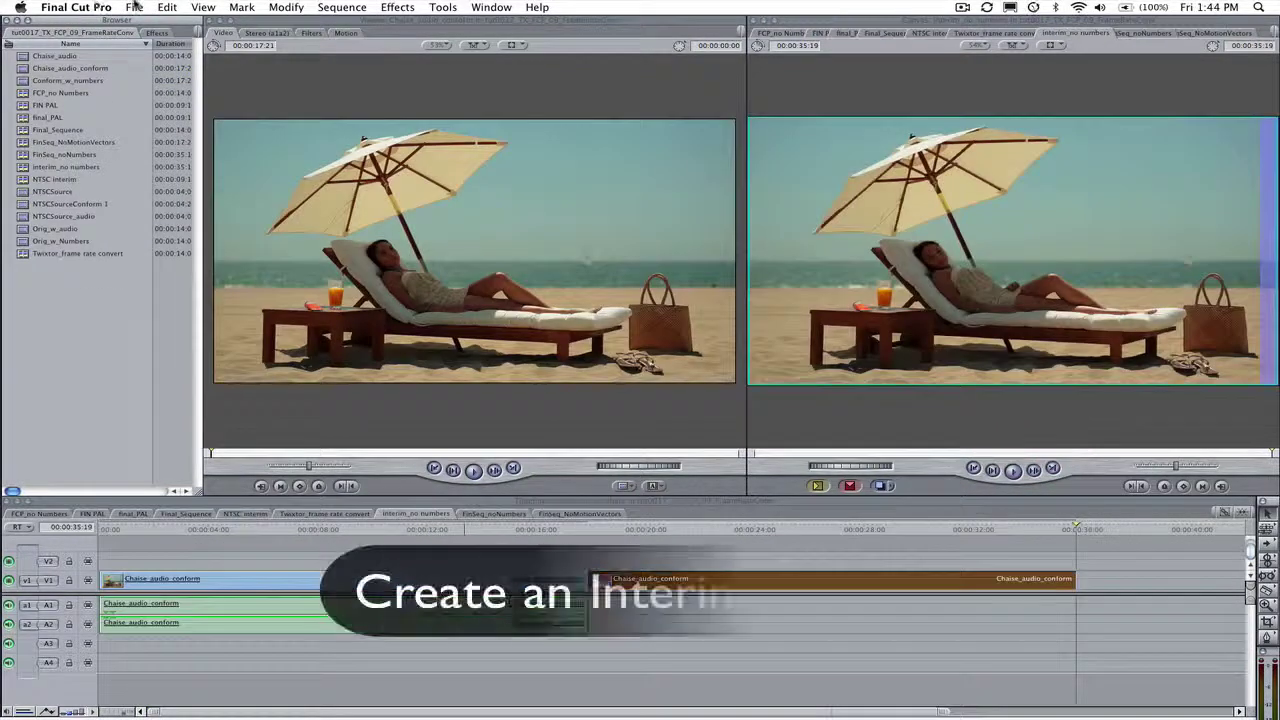
{"action": "left_click", "coordinate": [134, 7]}
{"action": "left_click", "coordinate": [232, 22]}
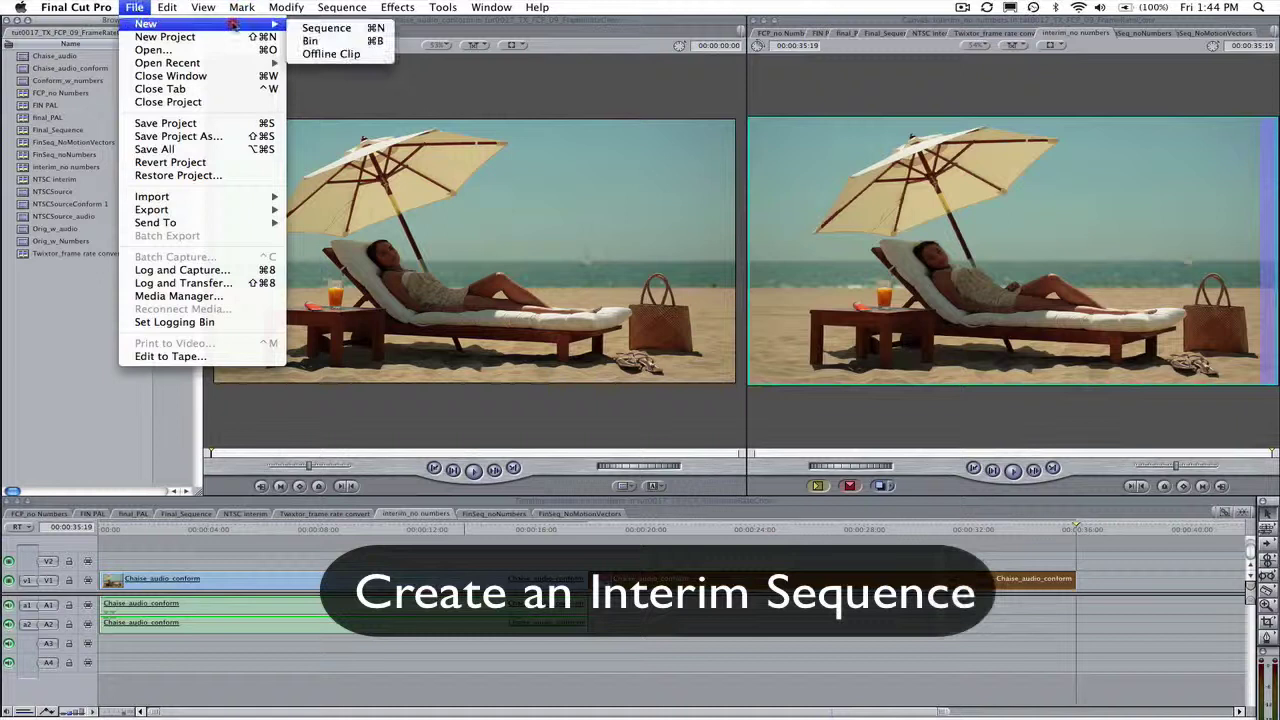
Create sequence Interim, edit in Chaise_audio_conform matching its settings, and add a second copy.
{"action": "left_click", "coordinate": [322, 28]}
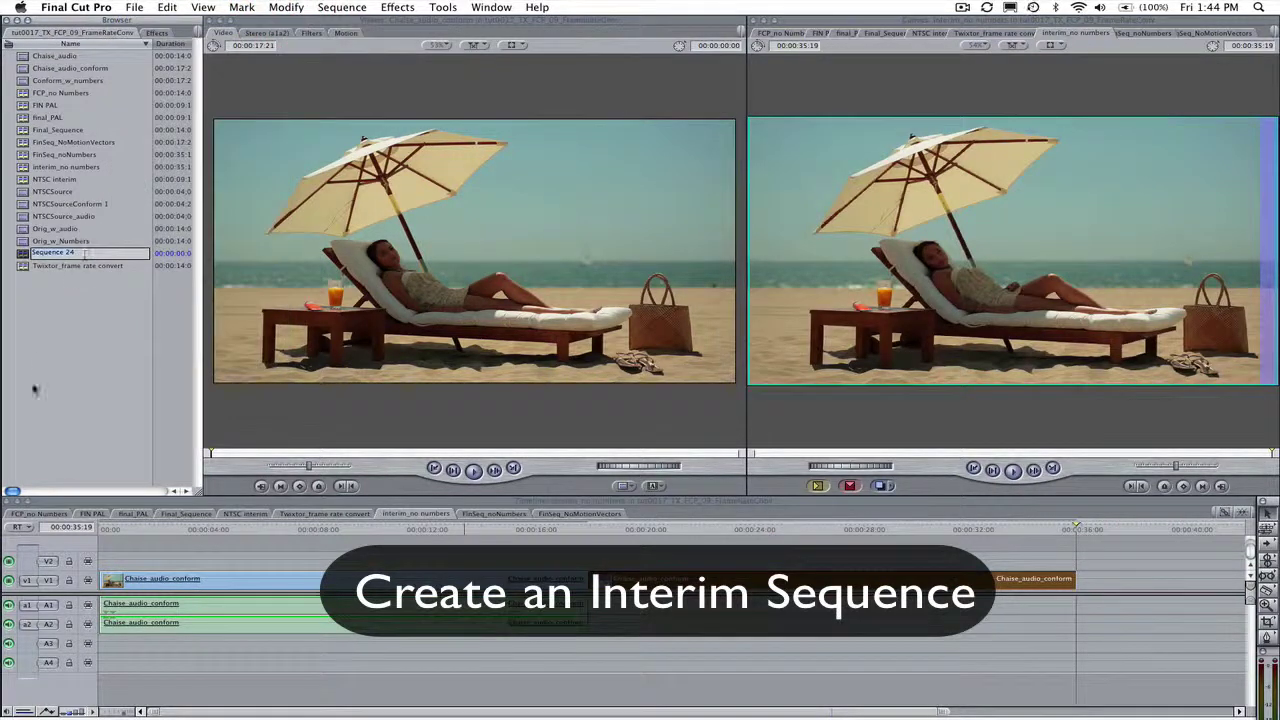
{"action": "key", "text": "Return"}
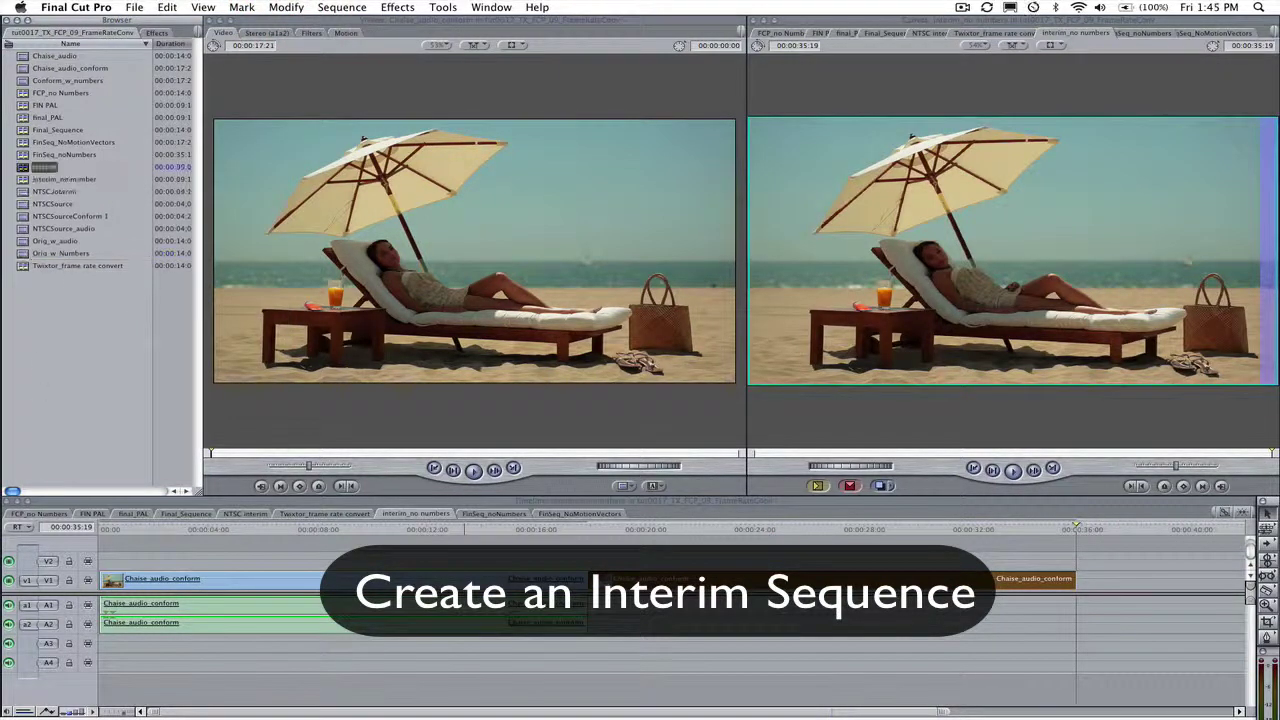
{"action": "double_click", "coordinate": [44, 166]}
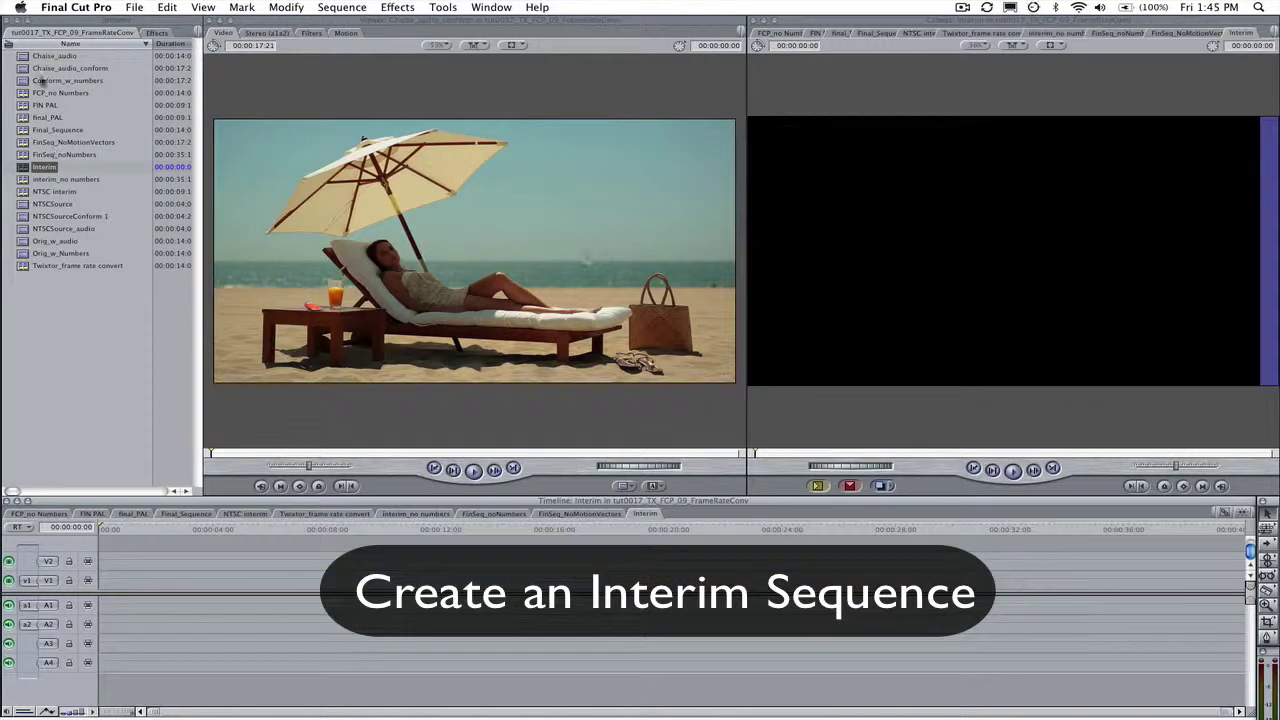
{"action": "left_click", "coordinate": [28, 70]}
{"action": "left_click_drag", "start_coordinate": [683, 163], "coordinate": [783, 224]}
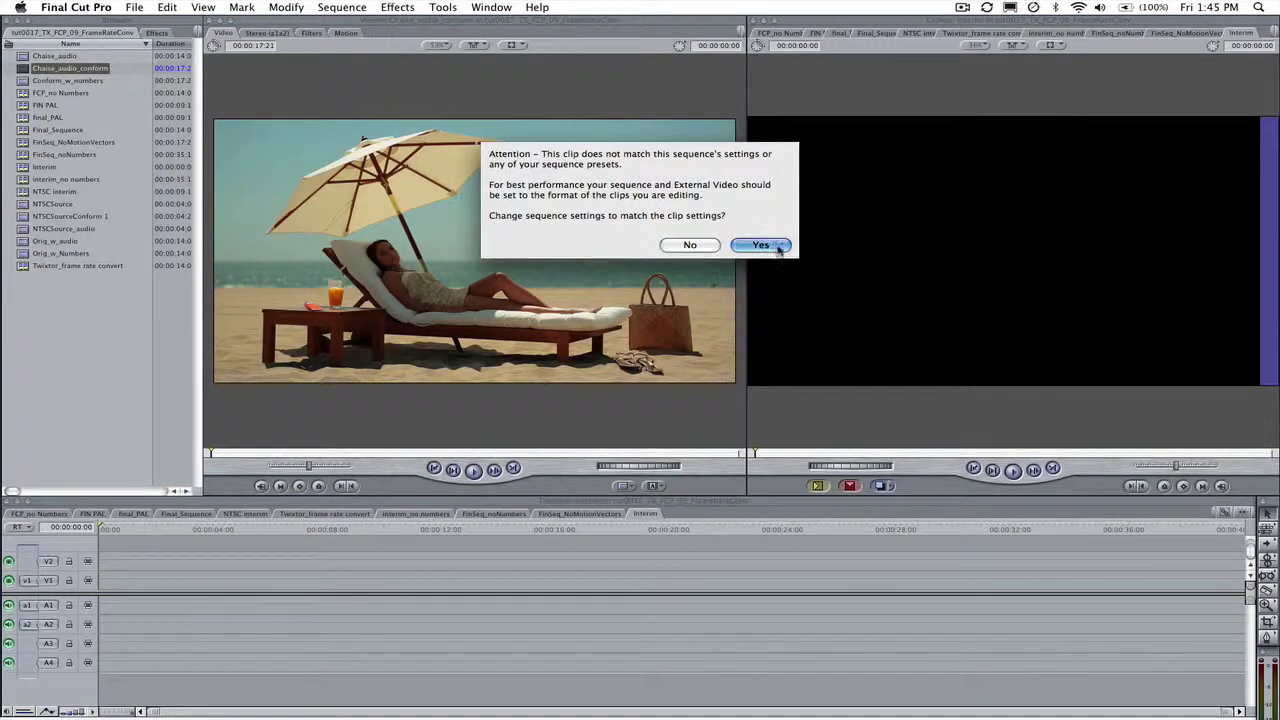
{"action": "left_click", "coordinate": [779, 248]}
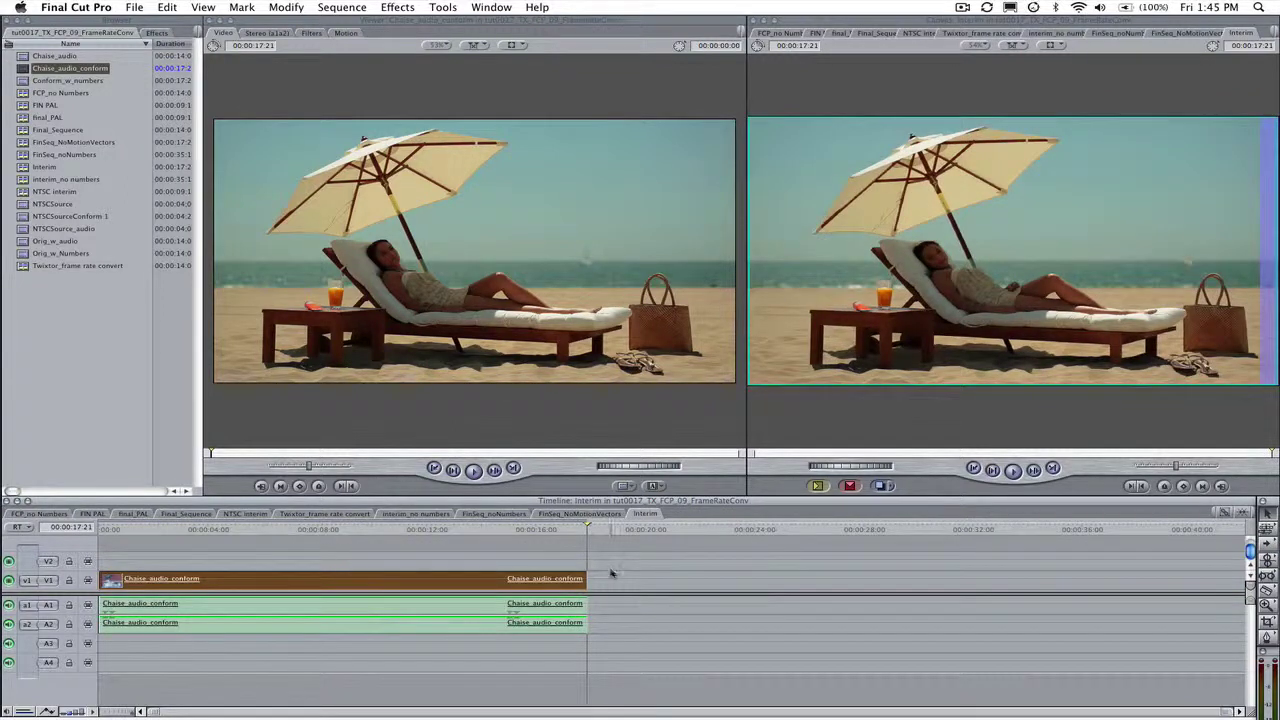
{"action": "key", "text": "F10"}
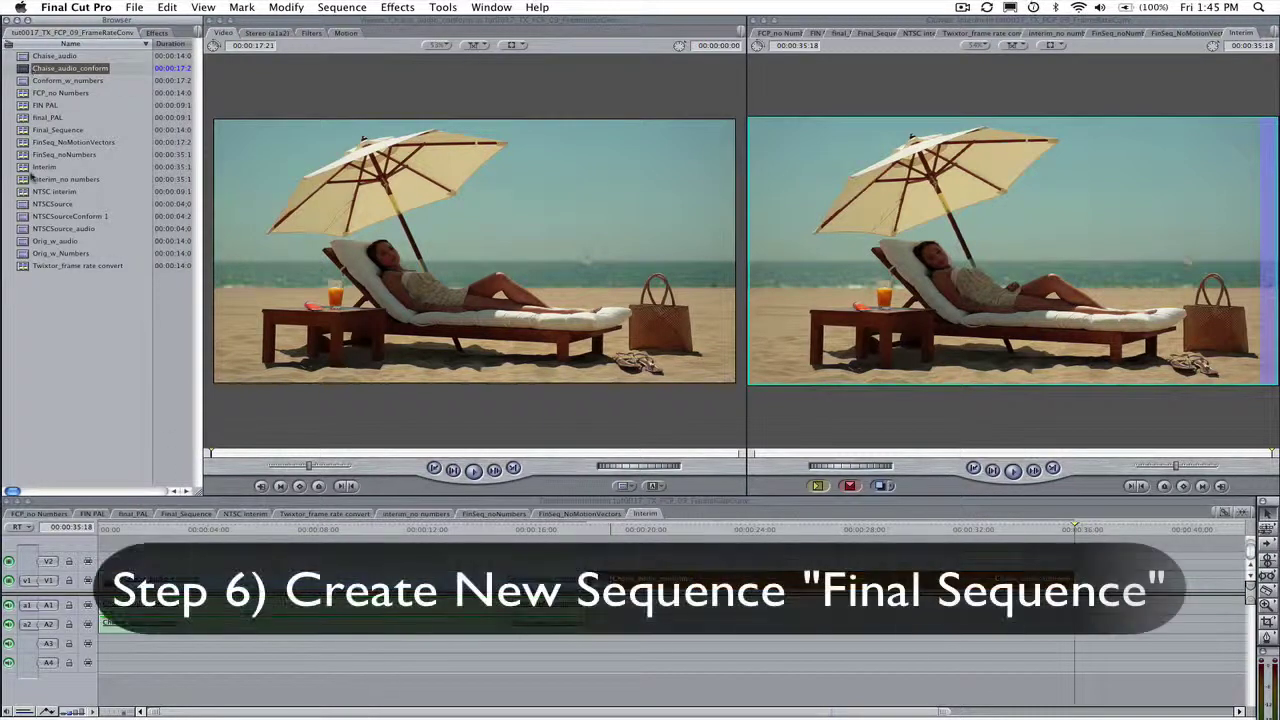
Create sequence FinSequence and nest Interim in it, matching settings to the clip.
{"action": "left_click", "coordinate": [134, 8]}
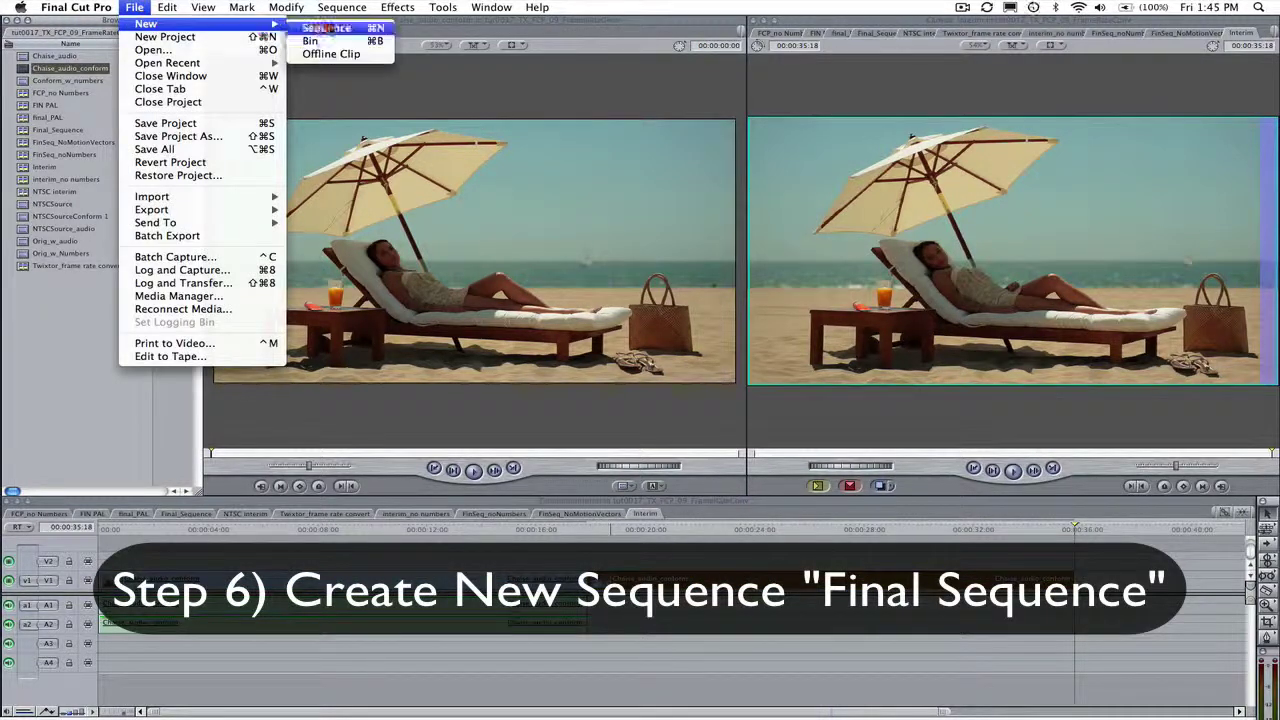
{"action": "left_click", "coordinate": [322, 24]}
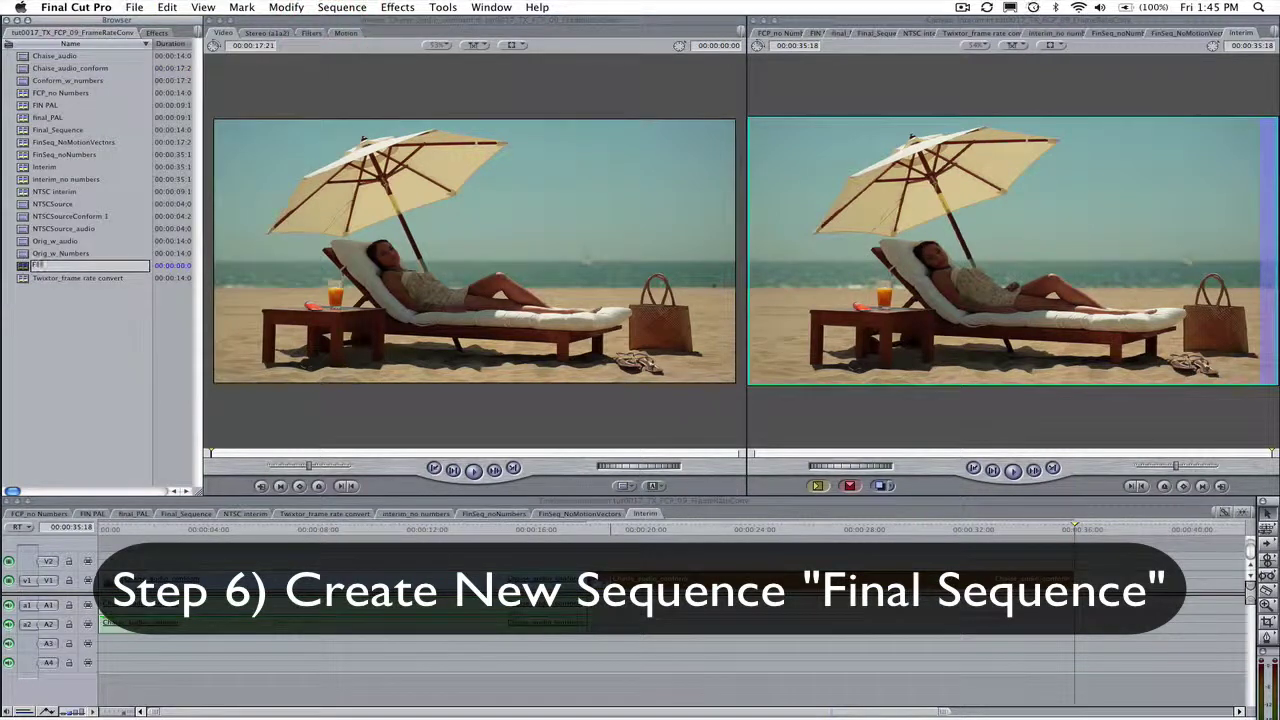
{"action": "type", "text": "FinSequence"}
{"action": "key", "text": "Return"}
{"action": "double_click", "coordinate": [52, 142]}
{"action": "left_click_drag", "start_coordinate": [45, 179], "coordinate": [765, 250]}
{"action": "left_click", "coordinate": [764, 246]}
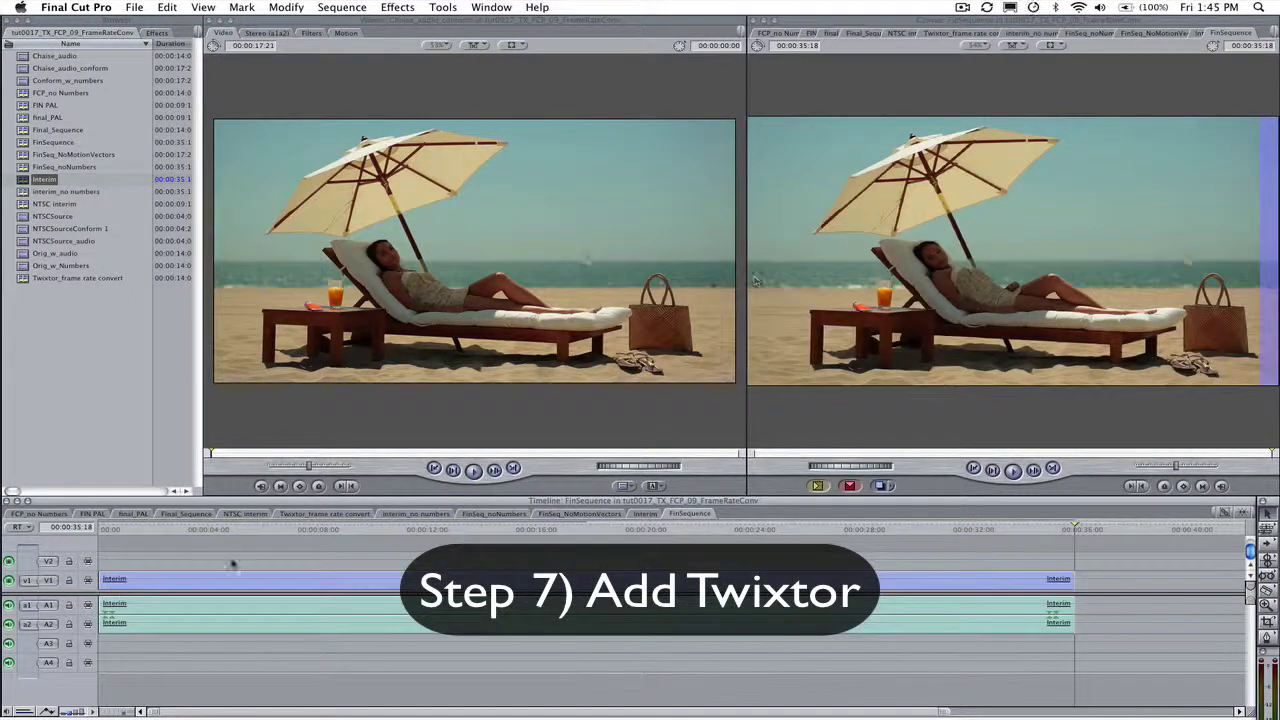
Apply Twixtor 4.5 FxPlug to the V1 Interim clip and open it in the Viewer.
{"action": "left_click", "coordinate": [156, 33]}
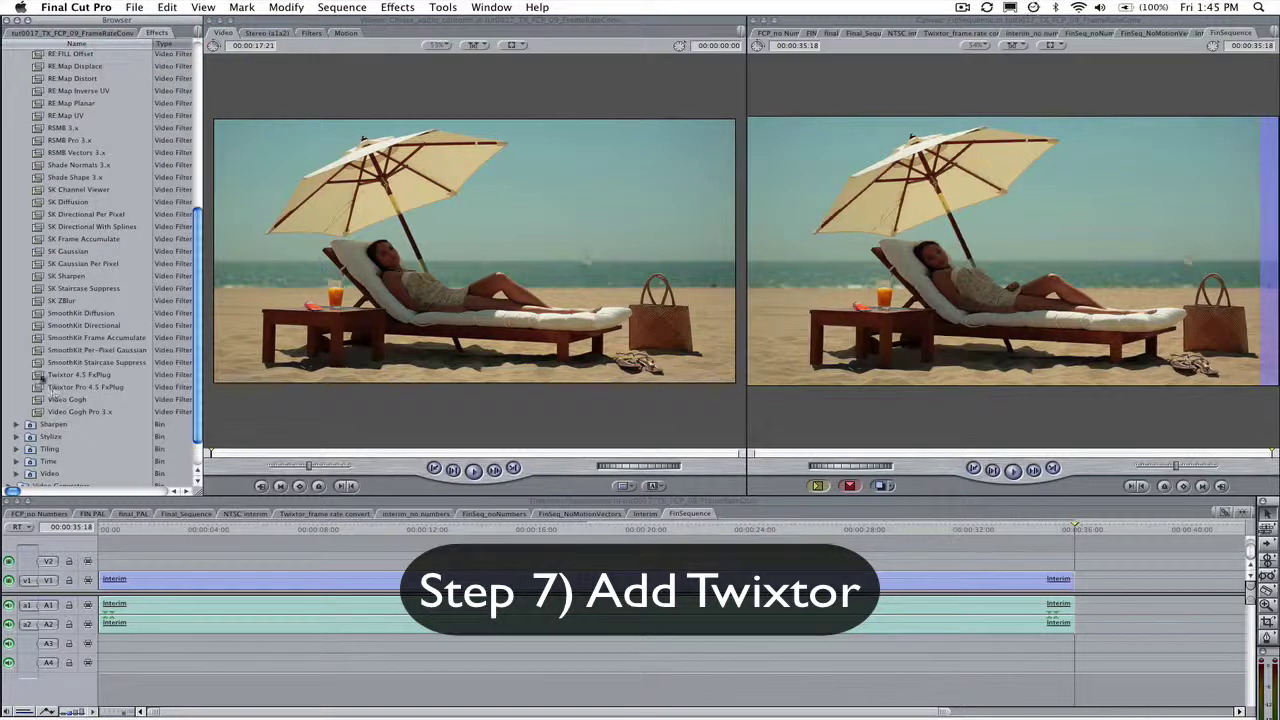
{"action": "left_click_drag", "start_coordinate": [37, 374], "coordinate": [363, 580]}
{"action": "left_click", "coordinate": [480, 576]}
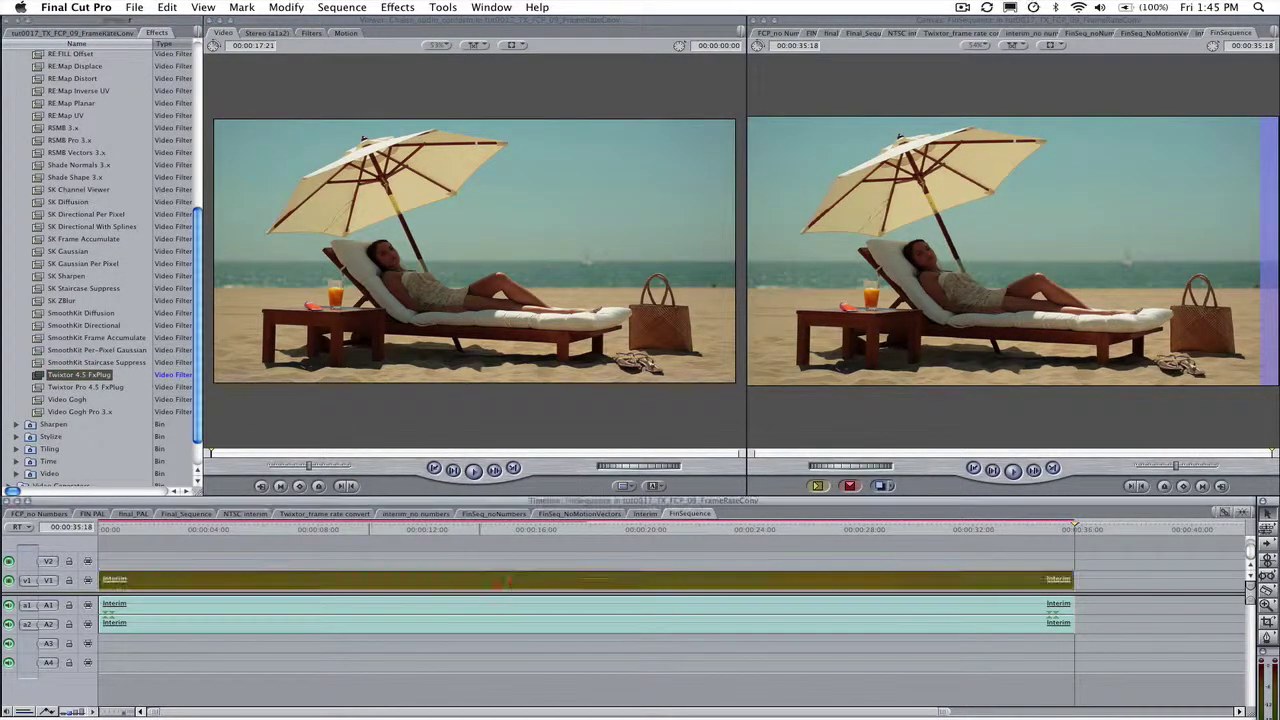
{"action": "double_click", "coordinate": [480, 580]}
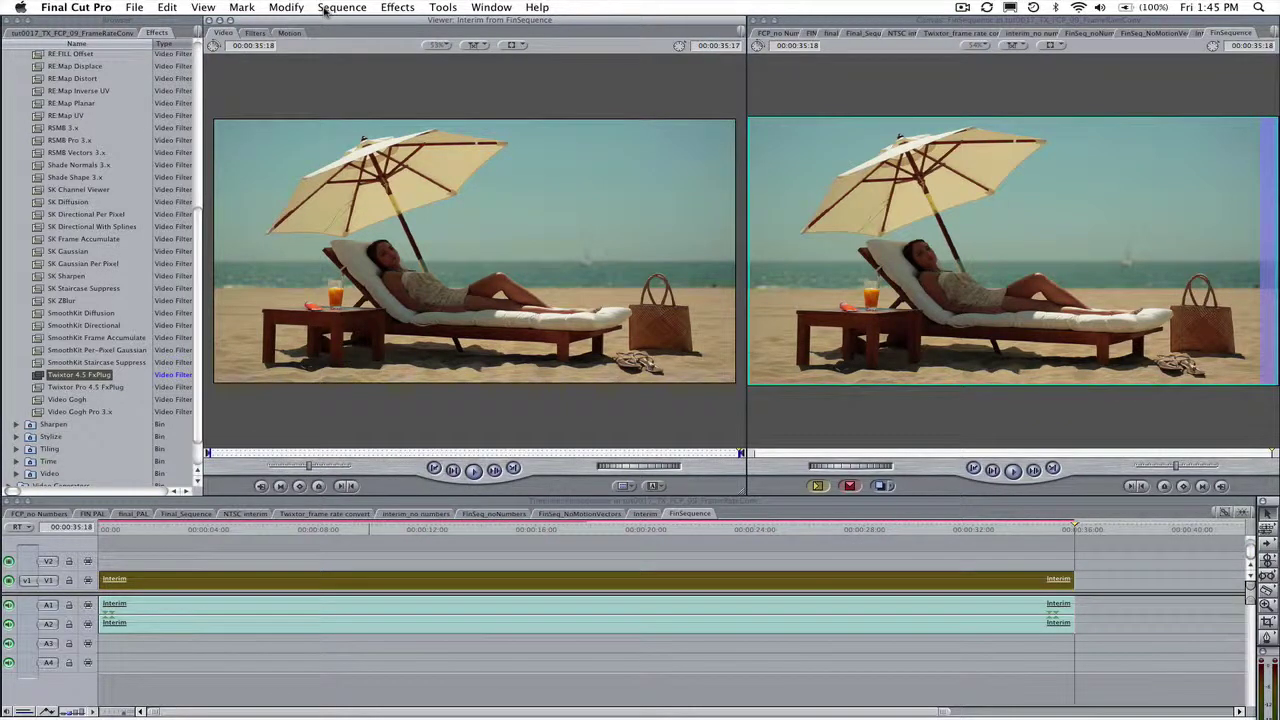
Switch Twixtor's Time Remap Mode to Speed at 125% and park the playhead near 4 seconds.
{"action": "left_click", "coordinate": [254, 34]}
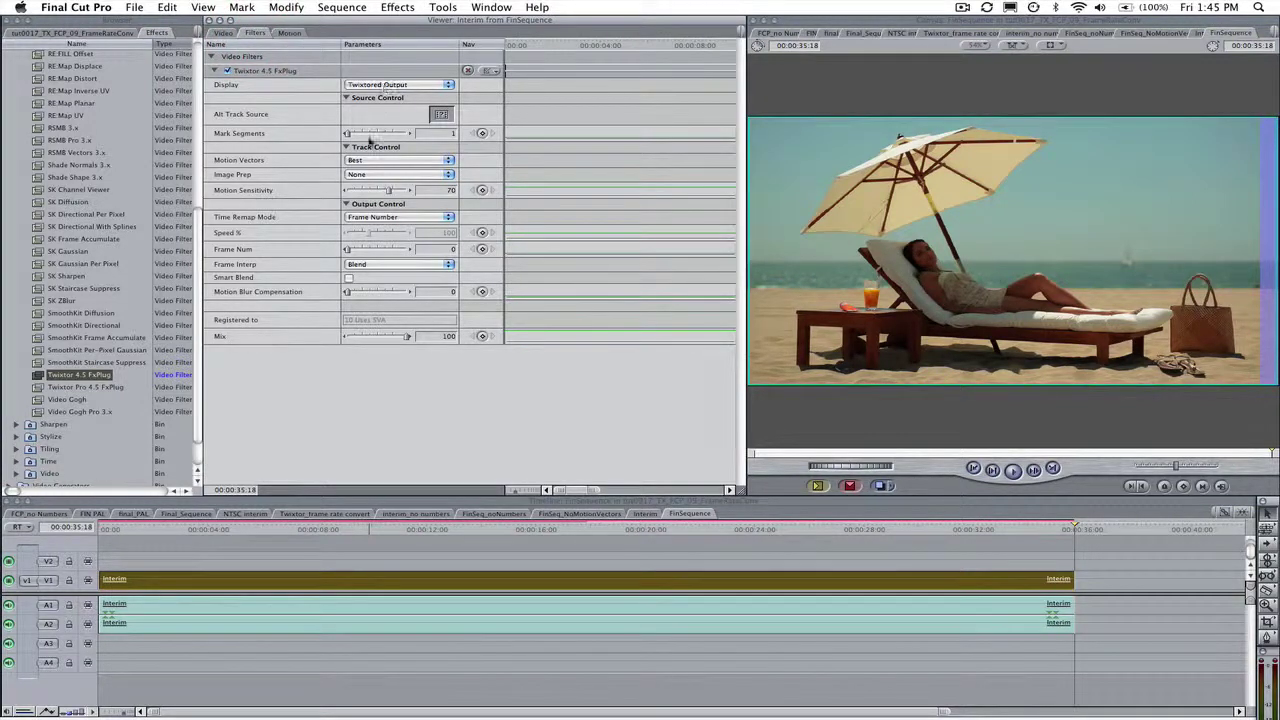
{"action": "left_click", "coordinate": [381, 221]}
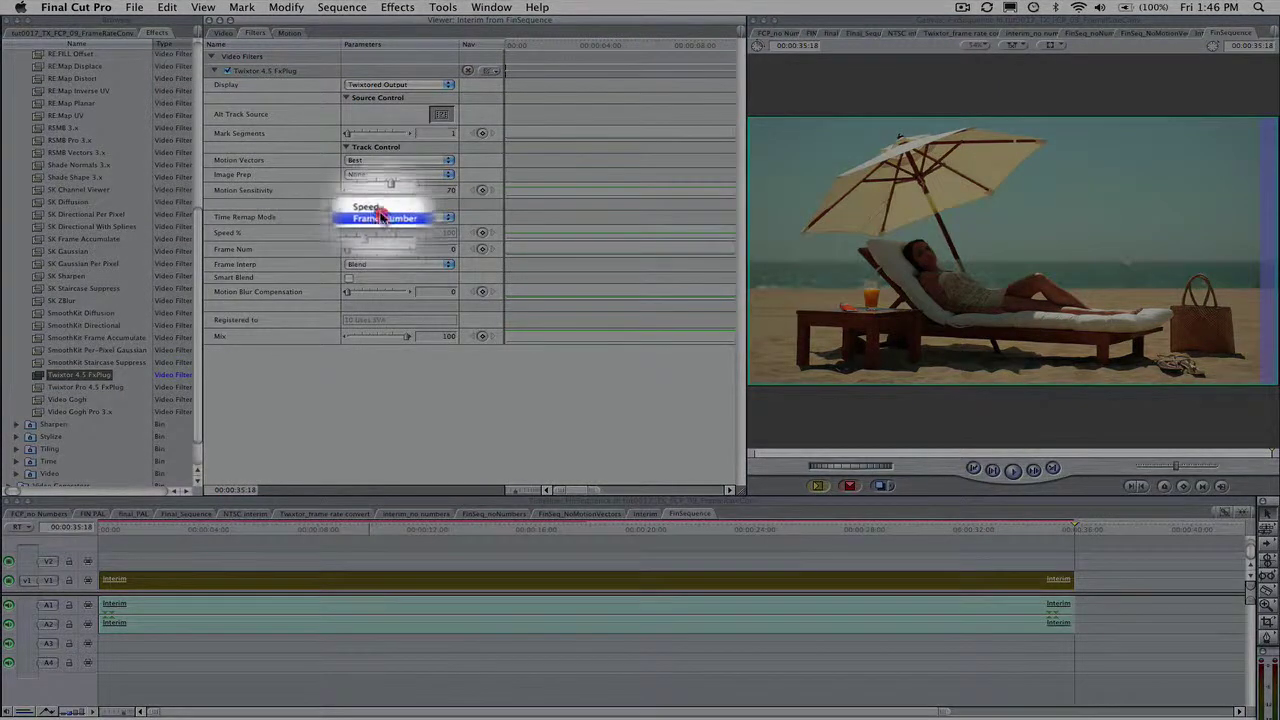
{"action": "left_click", "coordinate": [368, 205]}
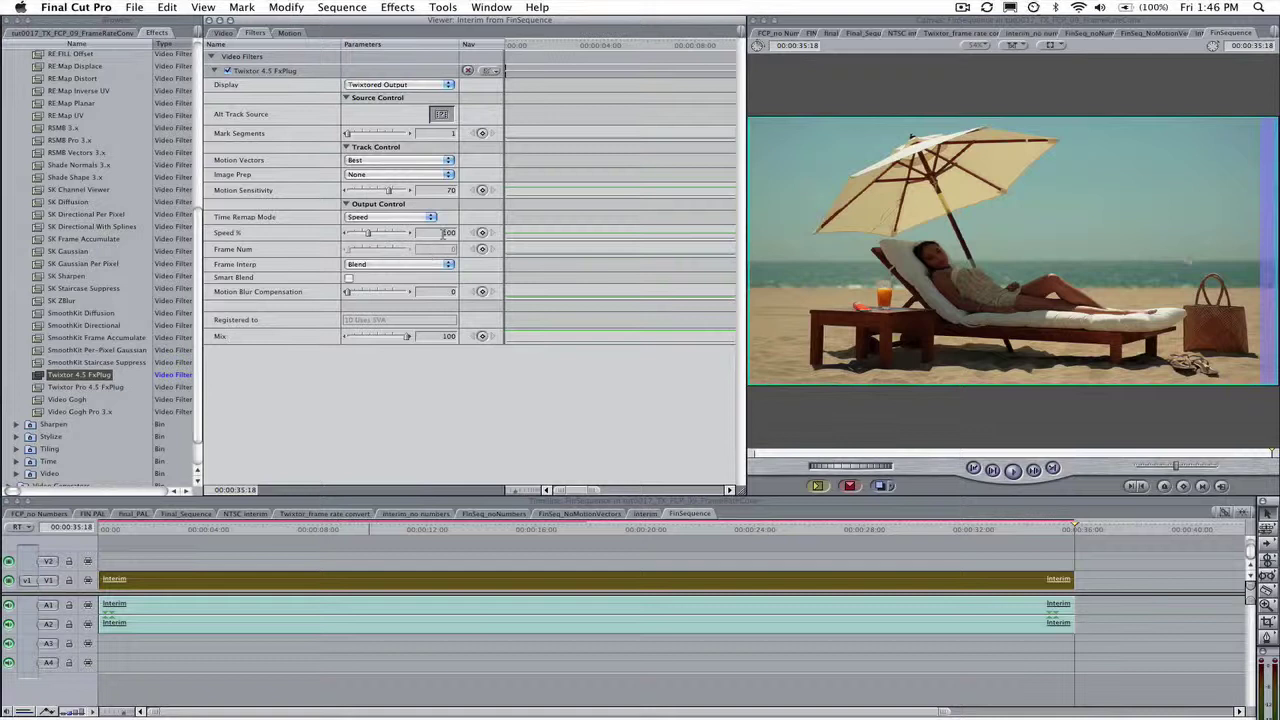
{"action": "left_click", "coordinate": [443, 233]}
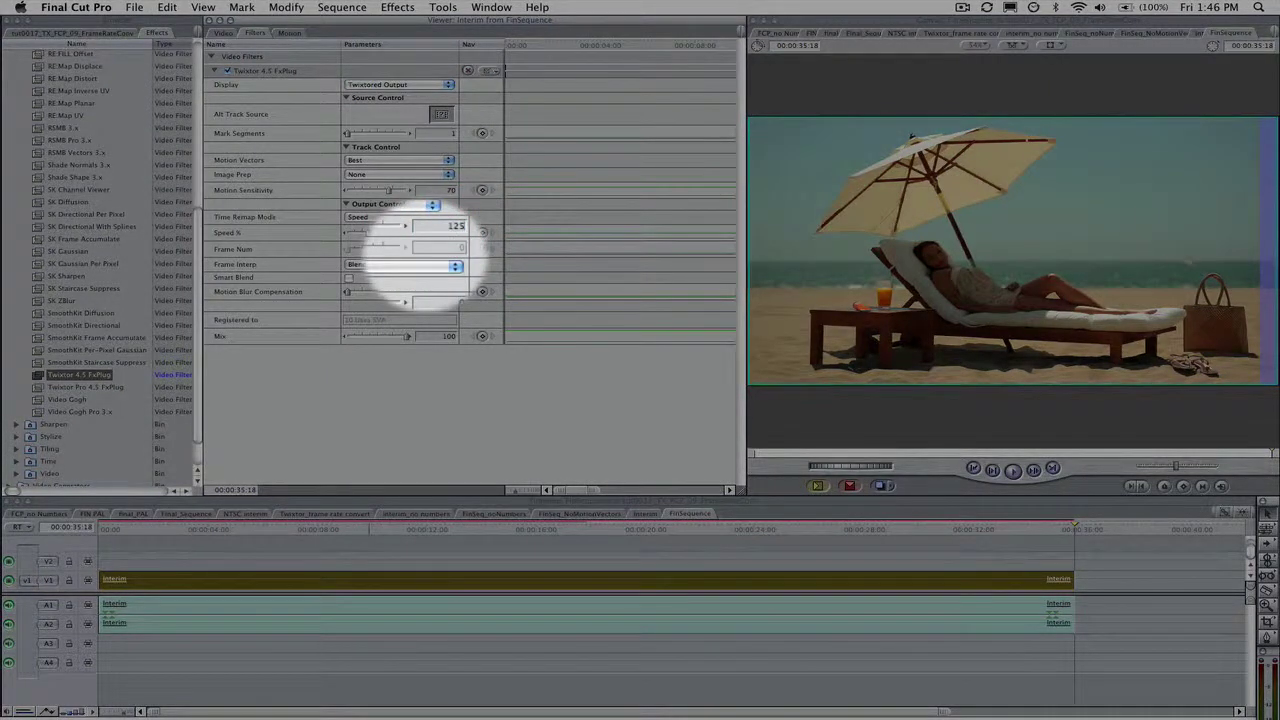
{"action": "key", "text": "Return"}
{"action": "left_click", "coordinate": [229, 532]}
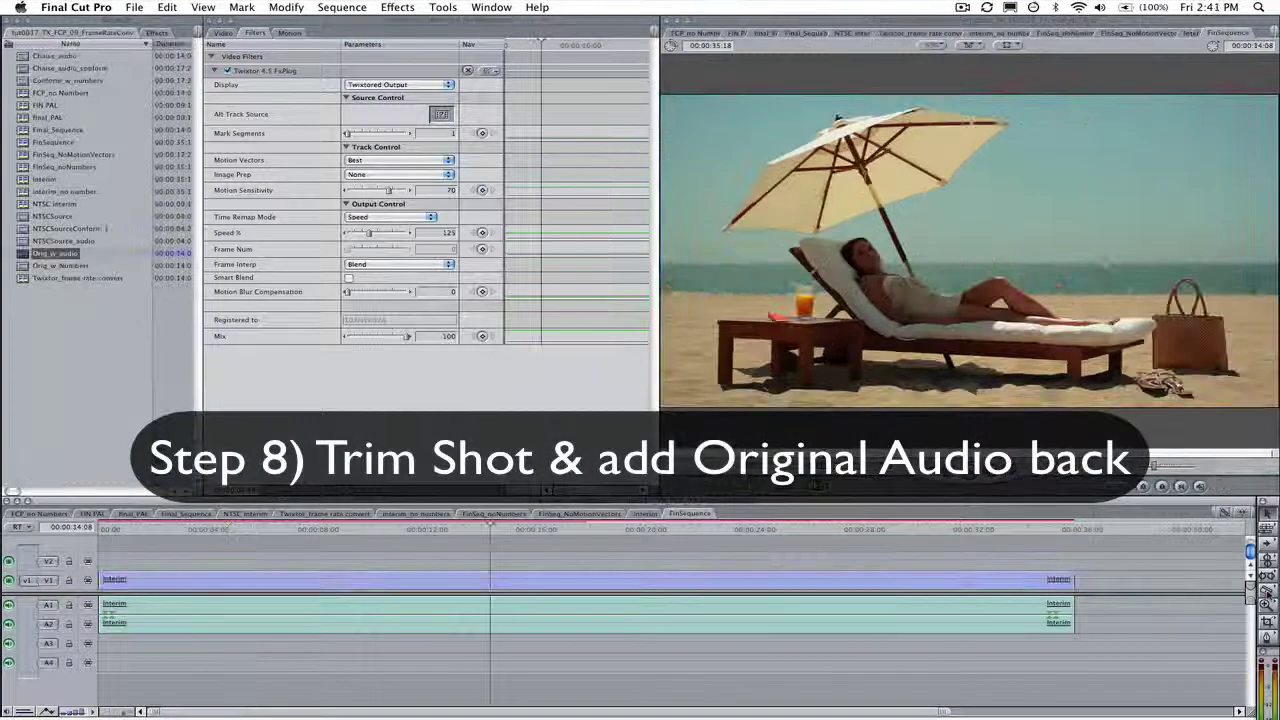
Split the Interim clip at the playhead and delete its right half and Interim audio.
{"action": "left_click", "coordinate": [1267, 591]}
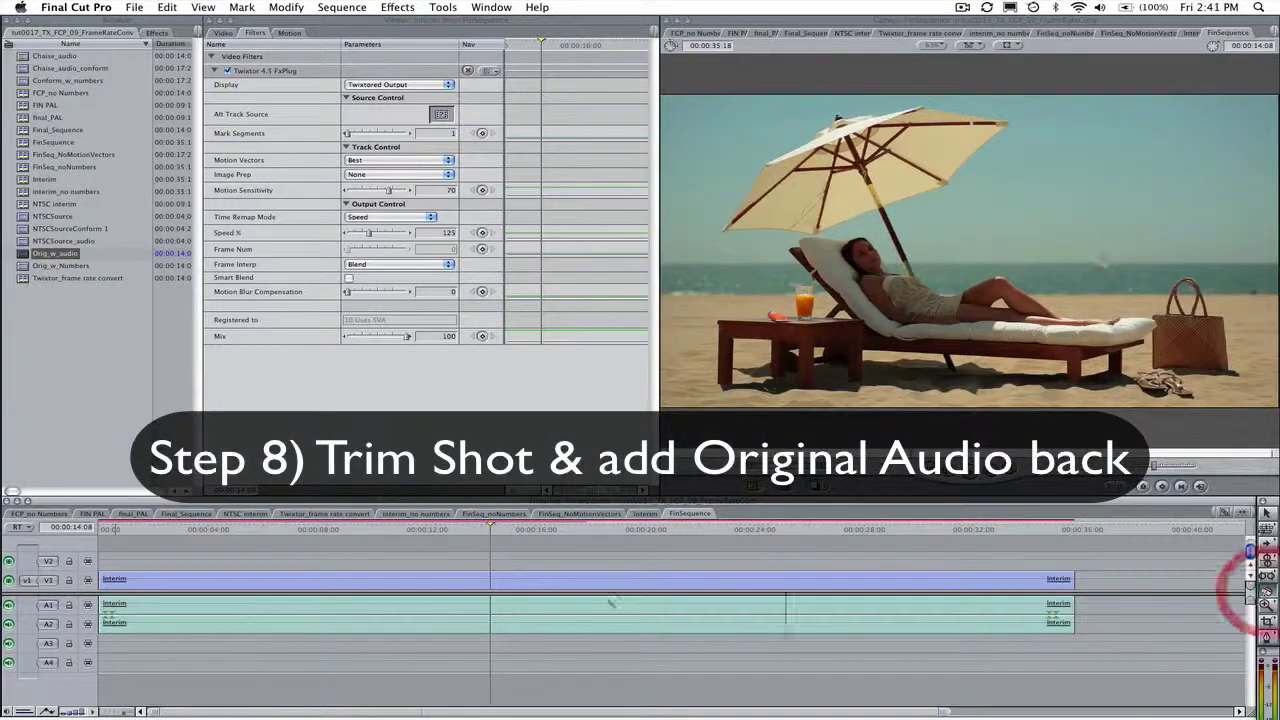
{"action": "left_click", "coordinate": [490, 580]}
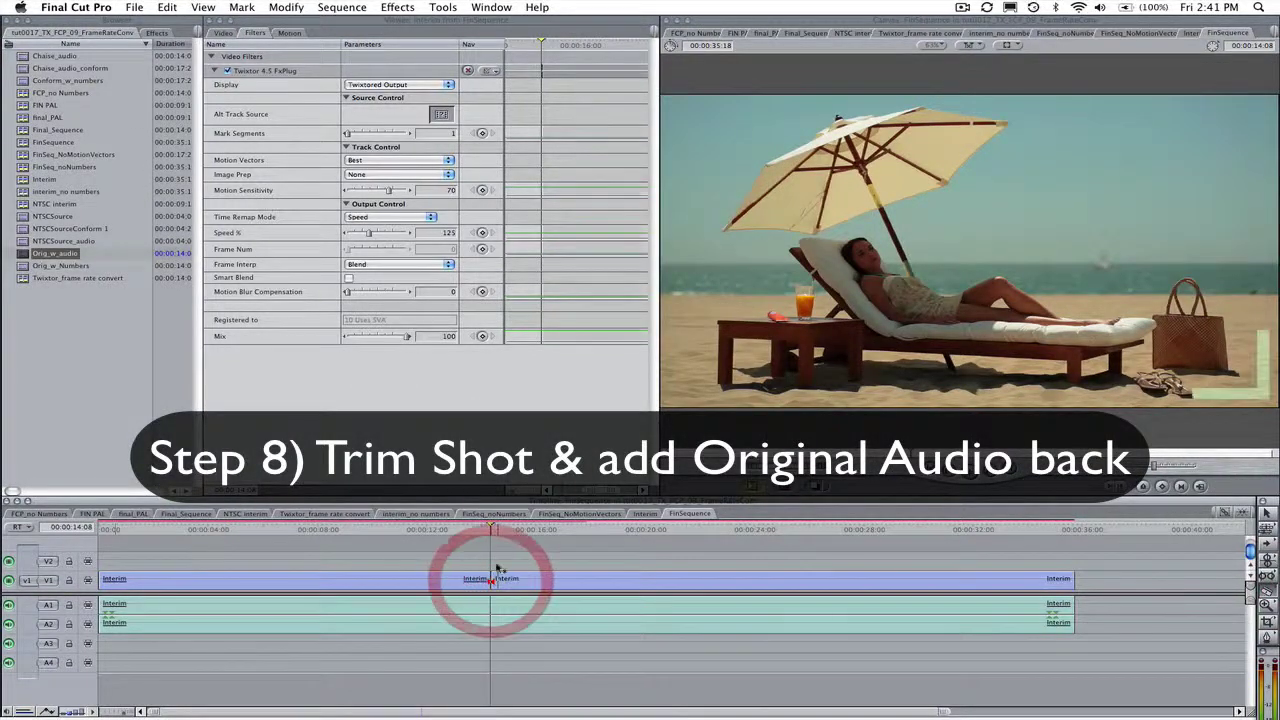
{"action": "left_click", "coordinate": [1267, 515]}
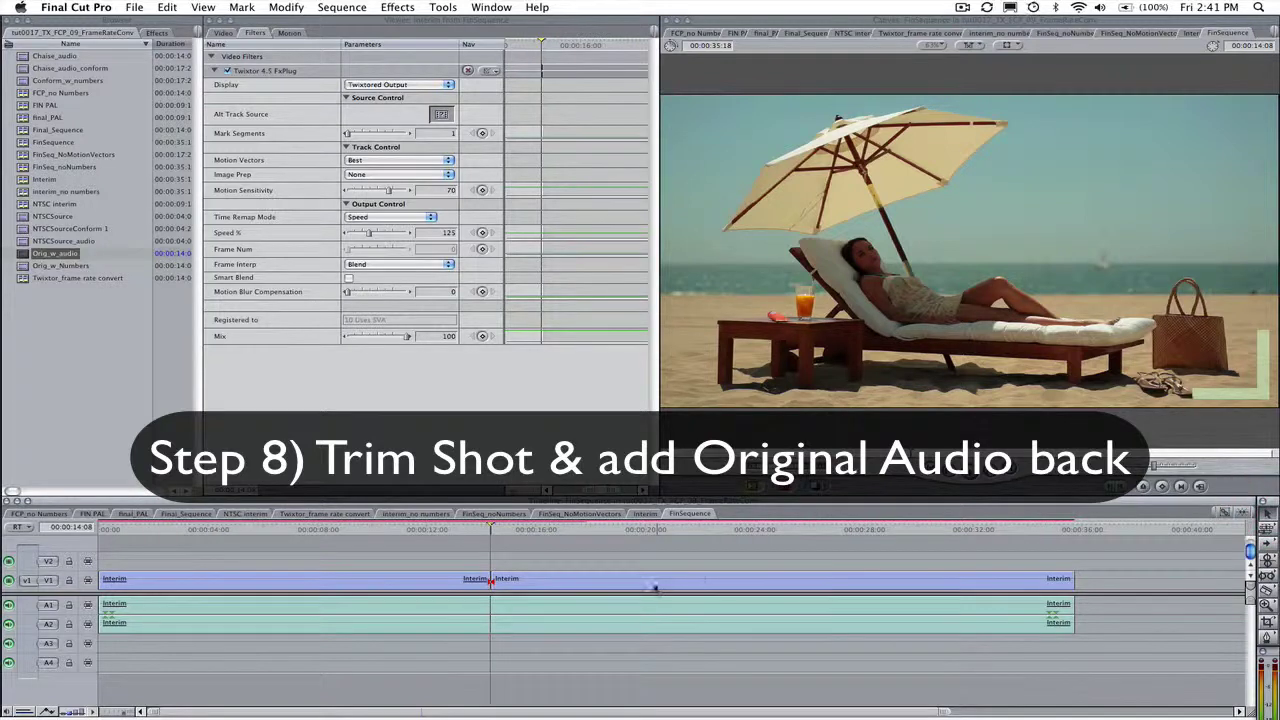
{"action": "left_click", "coordinate": [651, 580]}
{"action": "left_click", "coordinate": [642, 625]}
{"action": "key", "text": "Delete"}
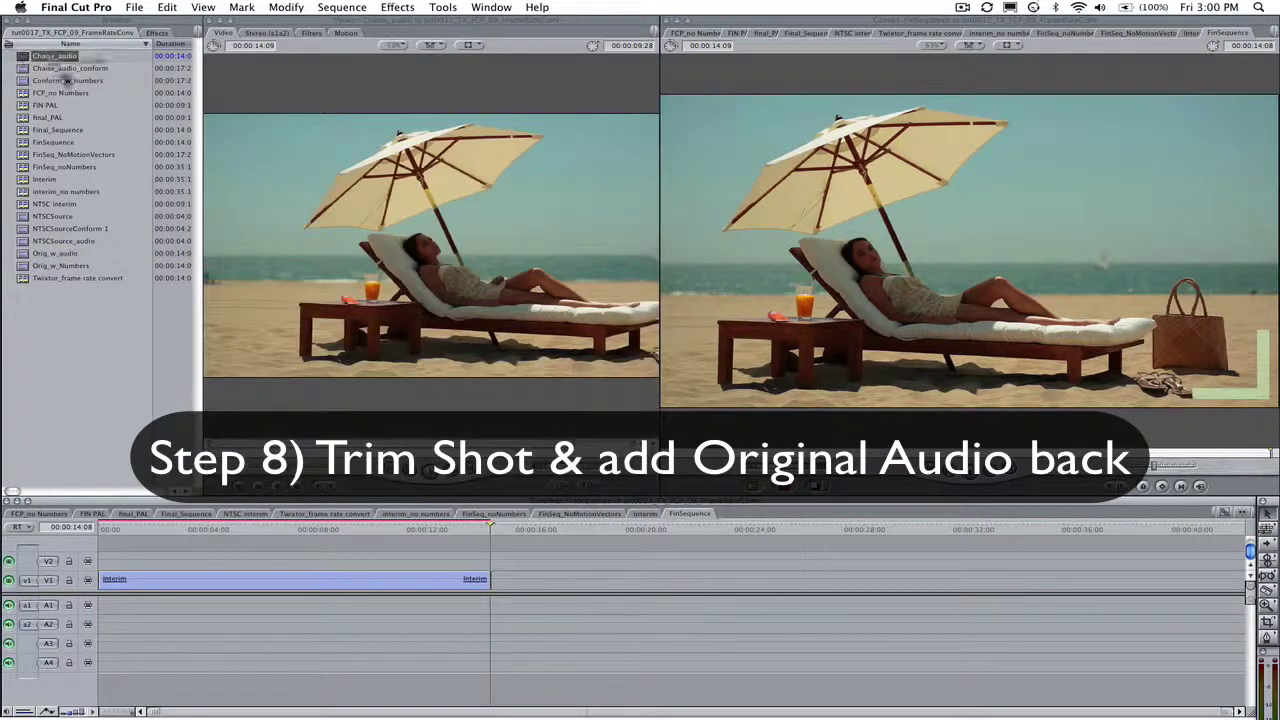
Lay the original clip with audio into the sequence and move Chaise_audio up to A1/A2.
{"action": "left_click_drag", "start_coordinate": [130, 488], "coordinate": [110, 561]}
{"action": "left_click", "coordinate": [212, 556]}
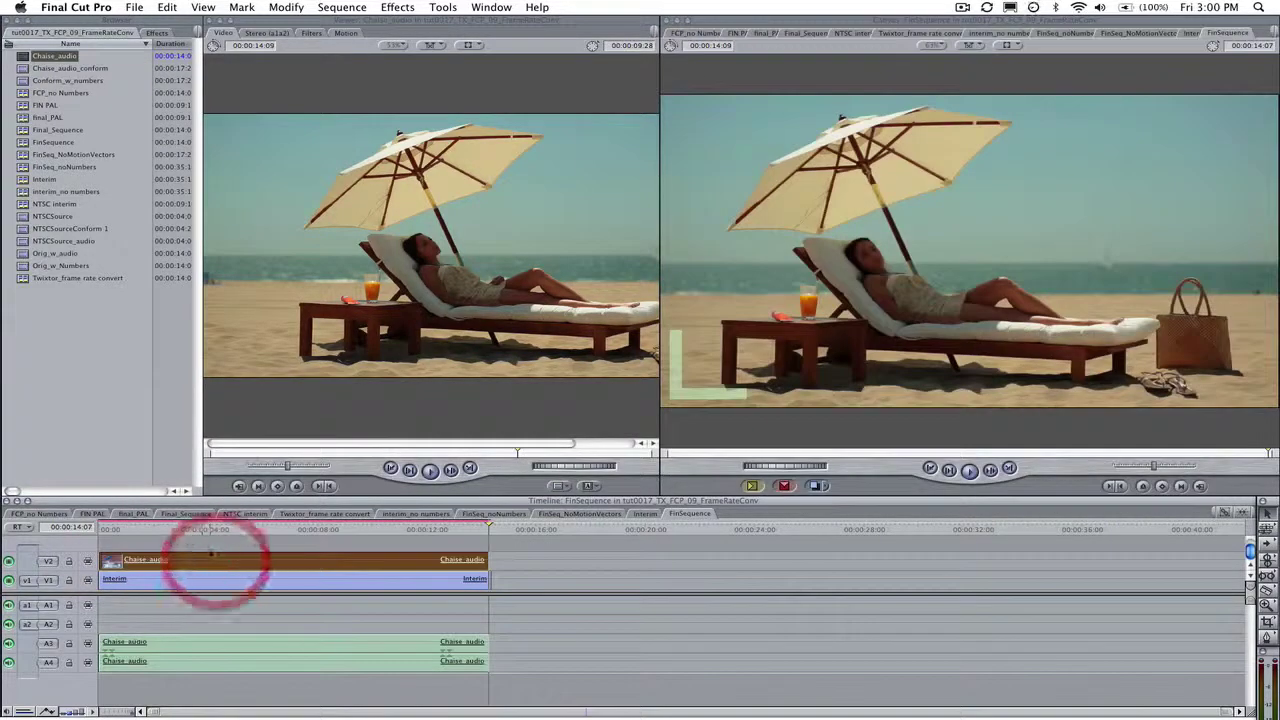
{"action": "left_click", "coordinate": [414, 650]}
{"action": "left_click_drag", "start_coordinate": [414, 650], "coordinate": [414, 614]}
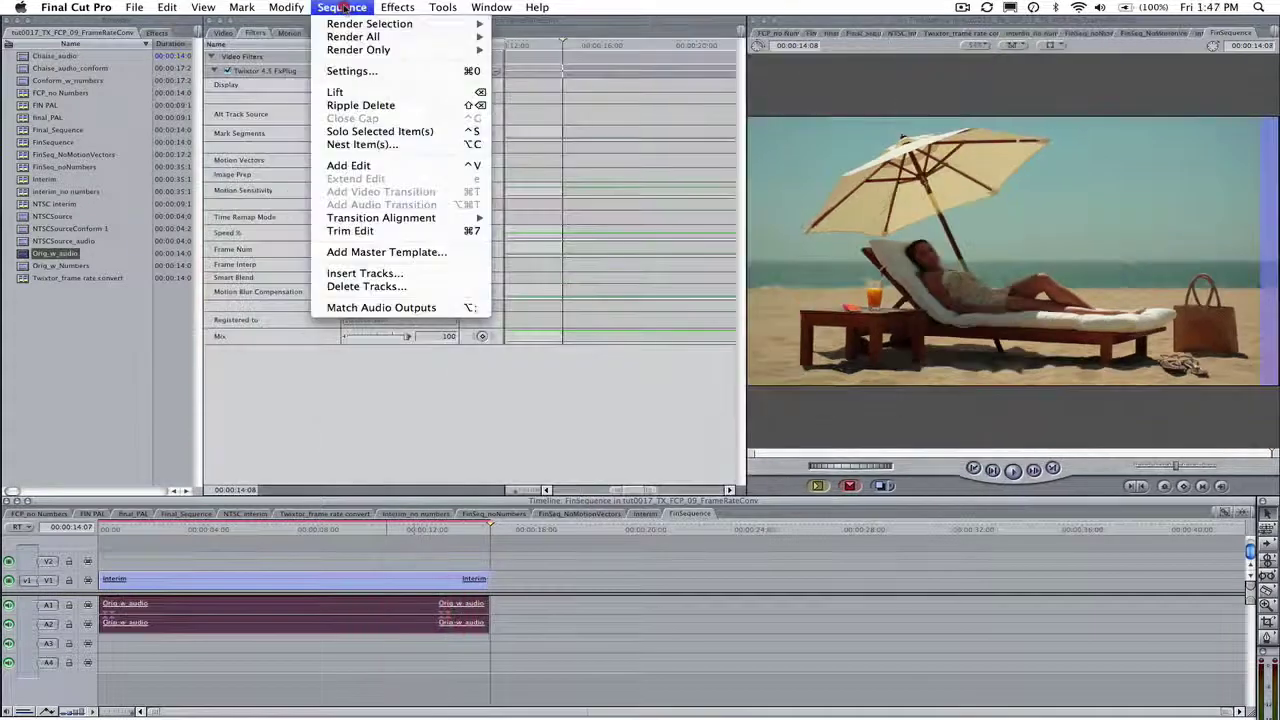
Render the selected clips' video with Sequence > Render Selection > Video.
{"action": "mouse_move", "coordinate": [358, 23]}
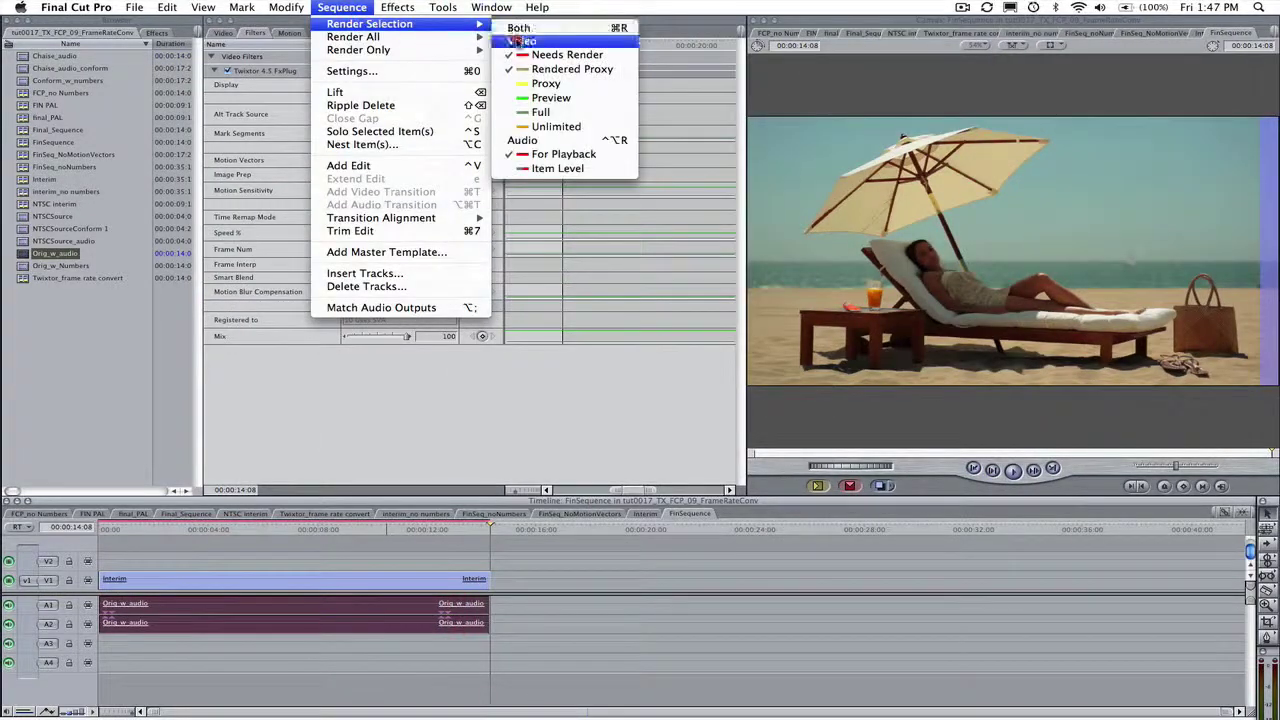
{"action": "left_click", "coordinate": [520, 40]}
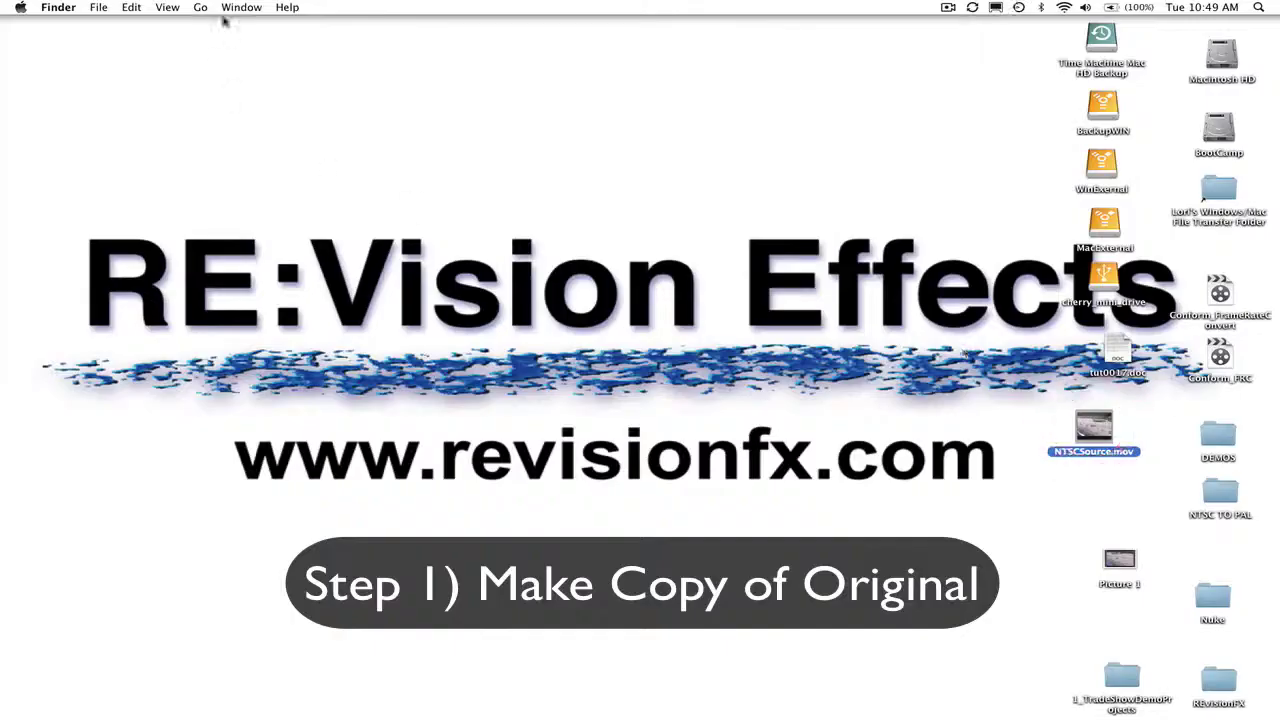
Copy NTSCSource.mov and paste it onto the desktop as NTSCSource 2.mov.
{"action": "left_click", "coordinate": [131, 7]}
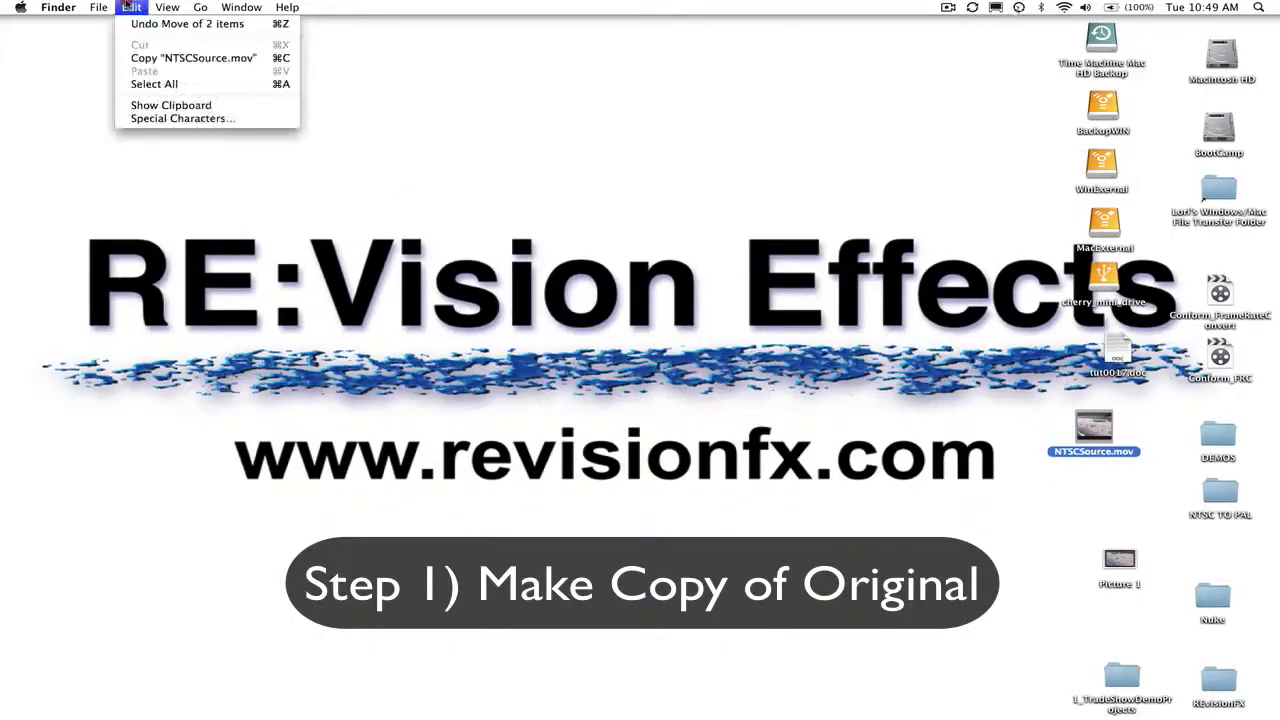
{"action": "left_click", "coordinate": [143, 58]}
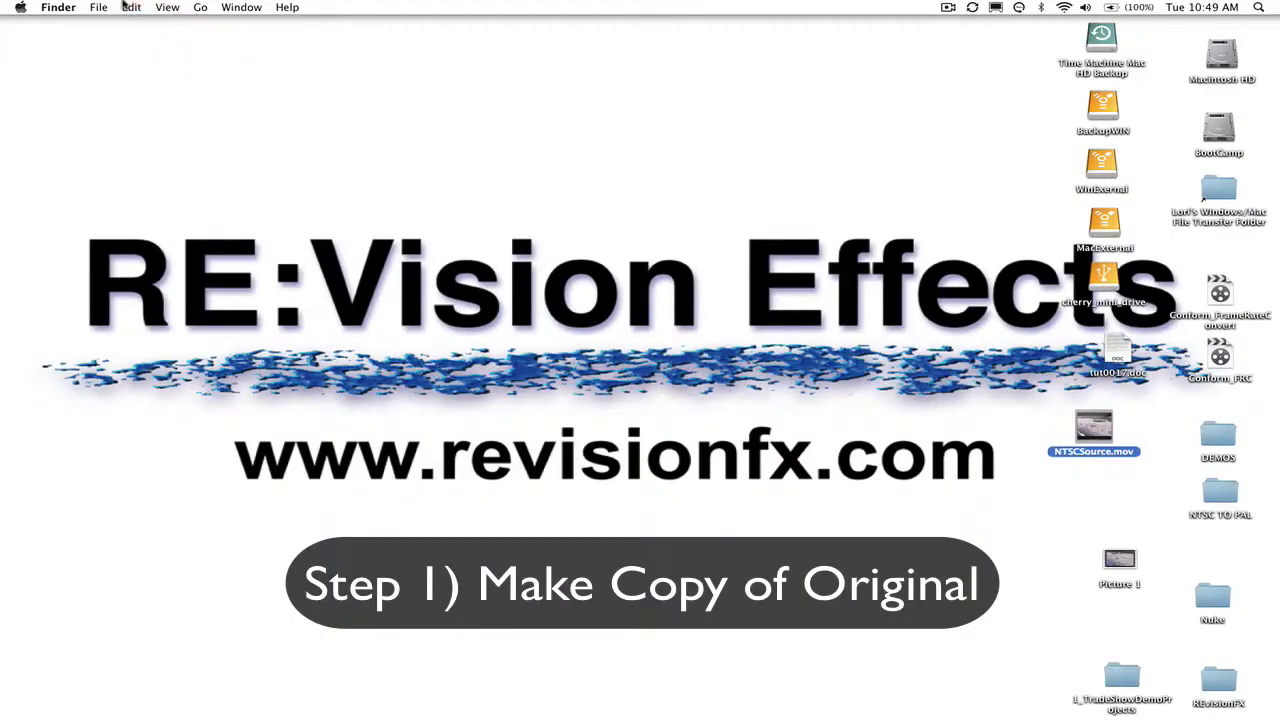
{"action": "left_click", "coordinate": [131, 7]}
{"action": "left_click", "coordinate": [157, 72]}
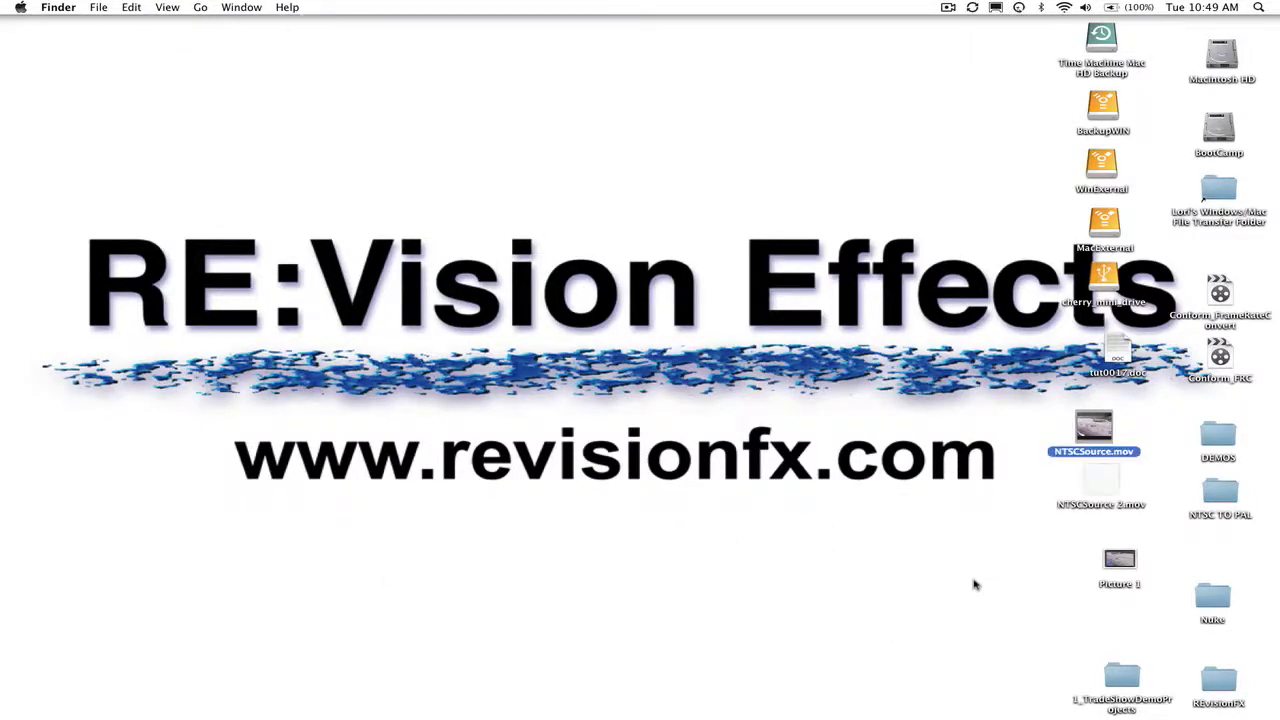
Launch Cinema Tools and open the clip NTSCSource 2.mov.
{"action": "mouse_move", "coordinate": [267, 700]}
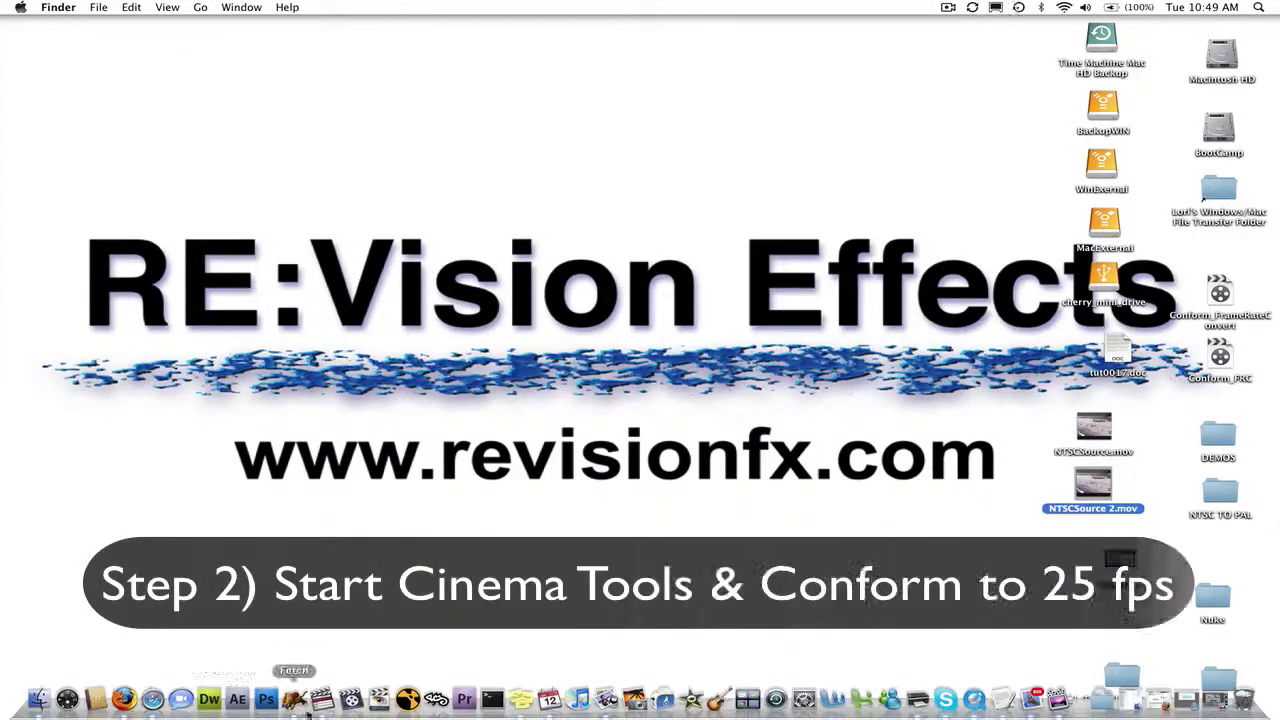
{"action": "left_click", "coordinate": [350, 698]}
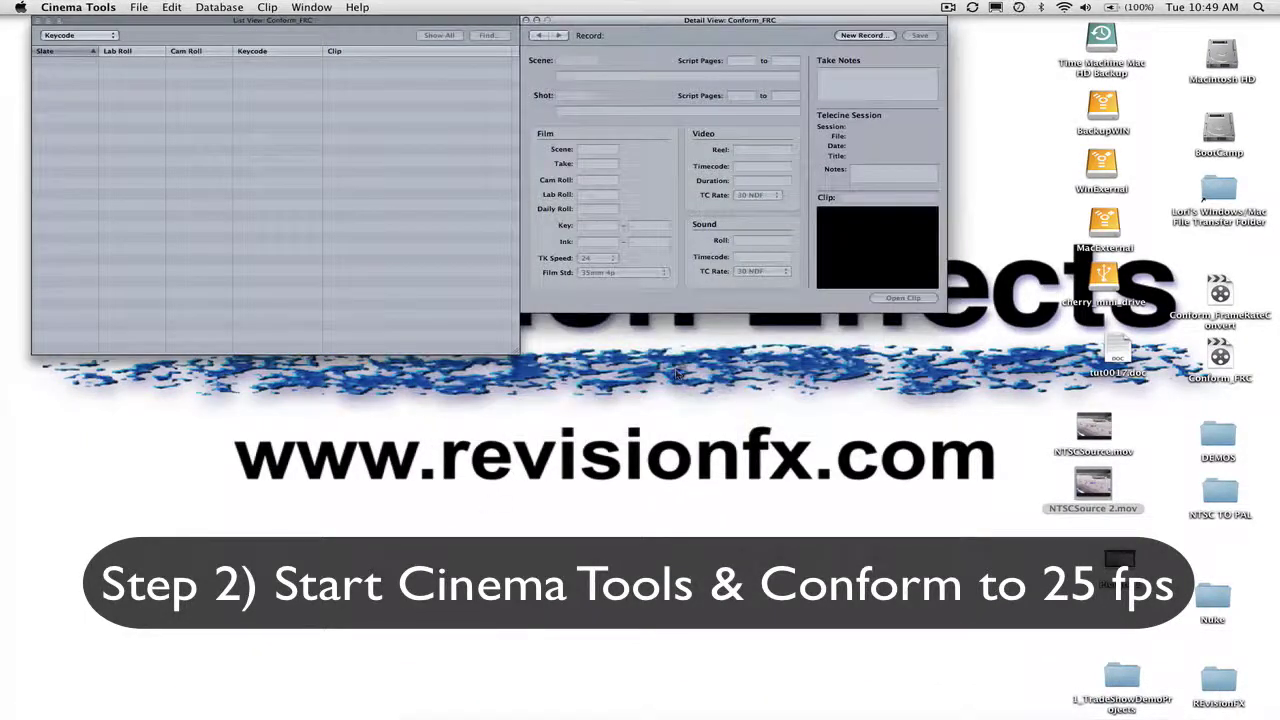
{"action": "left_click", "coordinate": [139, 8]}
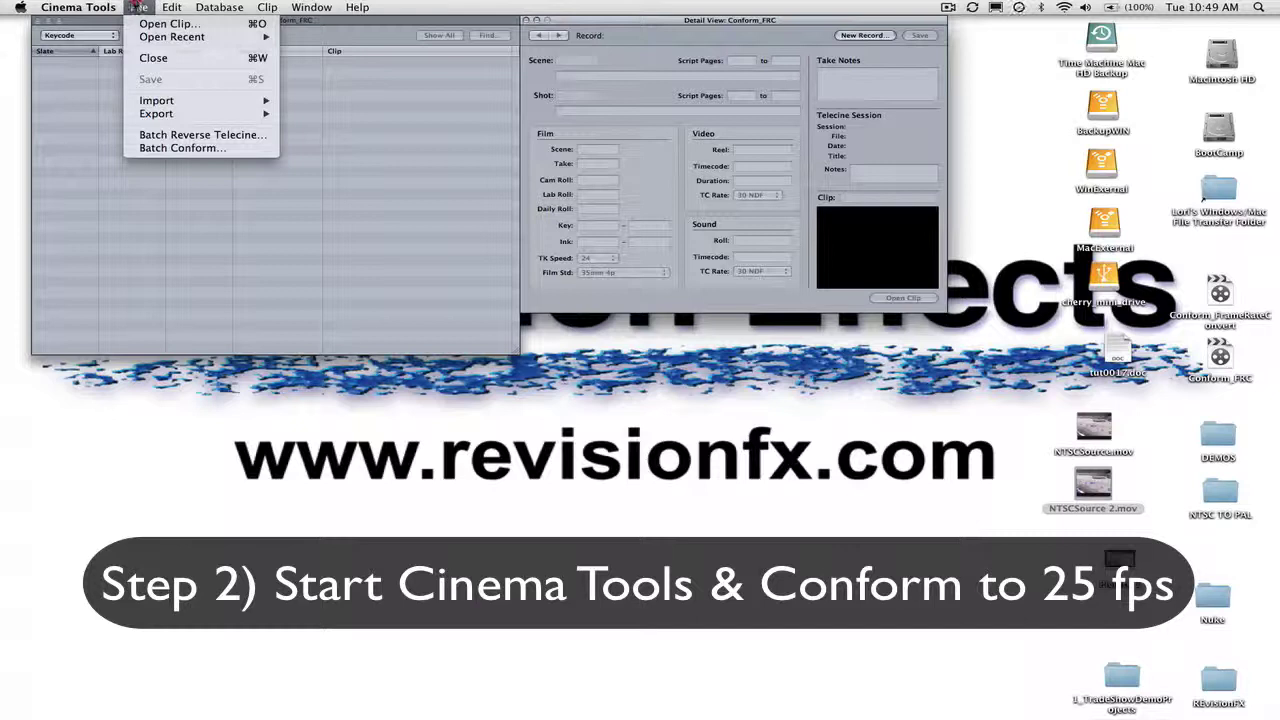
{"action": "left_click", "coordinate": [160, 23]}
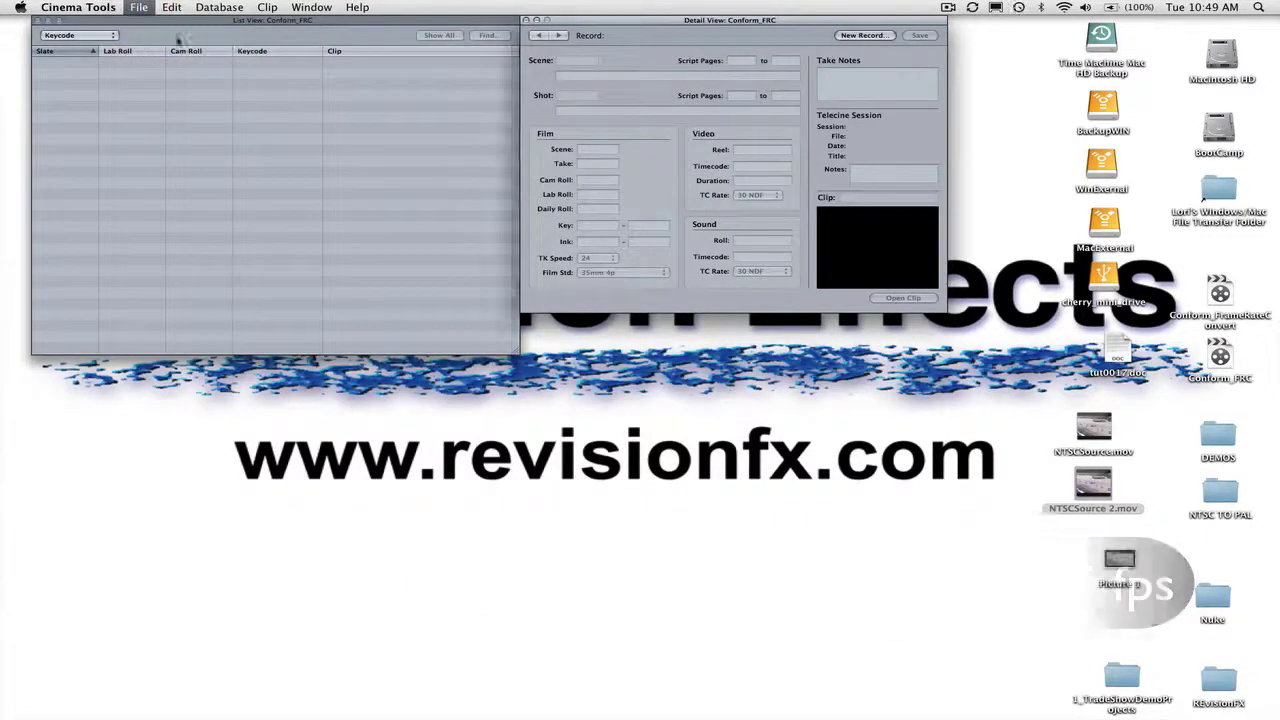
{"action": "left_click", "coordinate": [587, 254]}
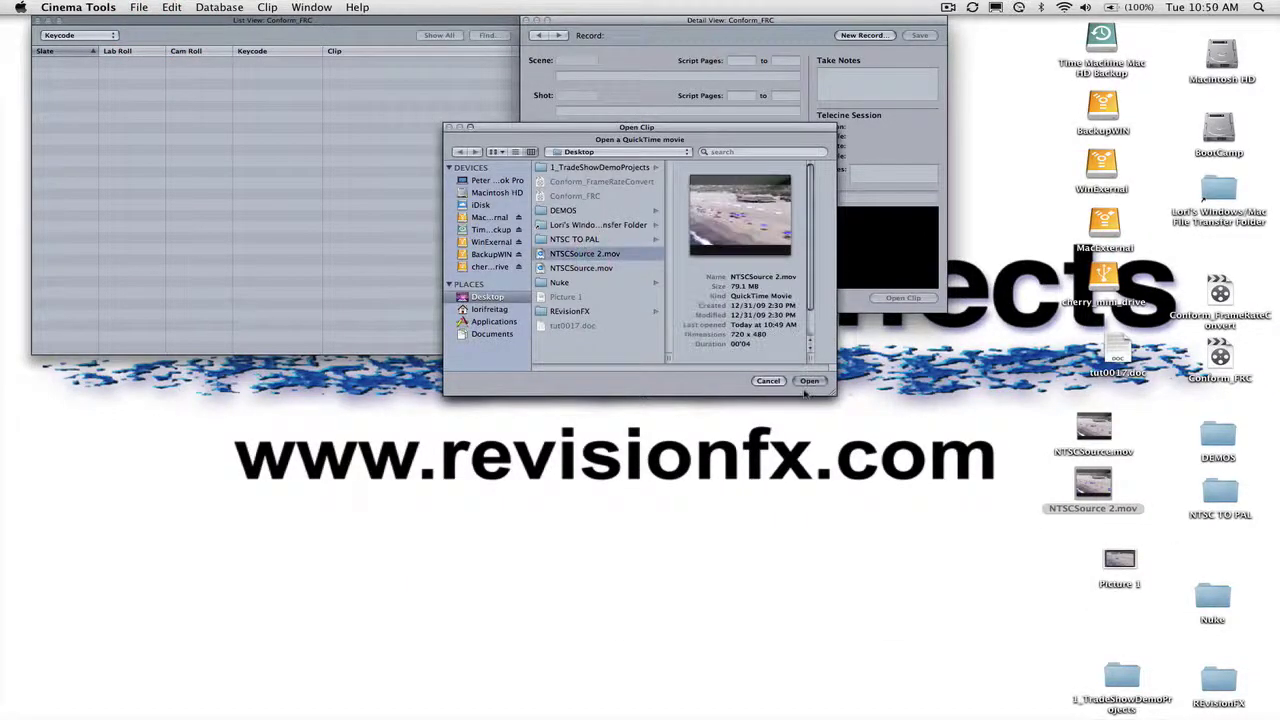
{"action": "left_click", "coordinate": [810, 381]}
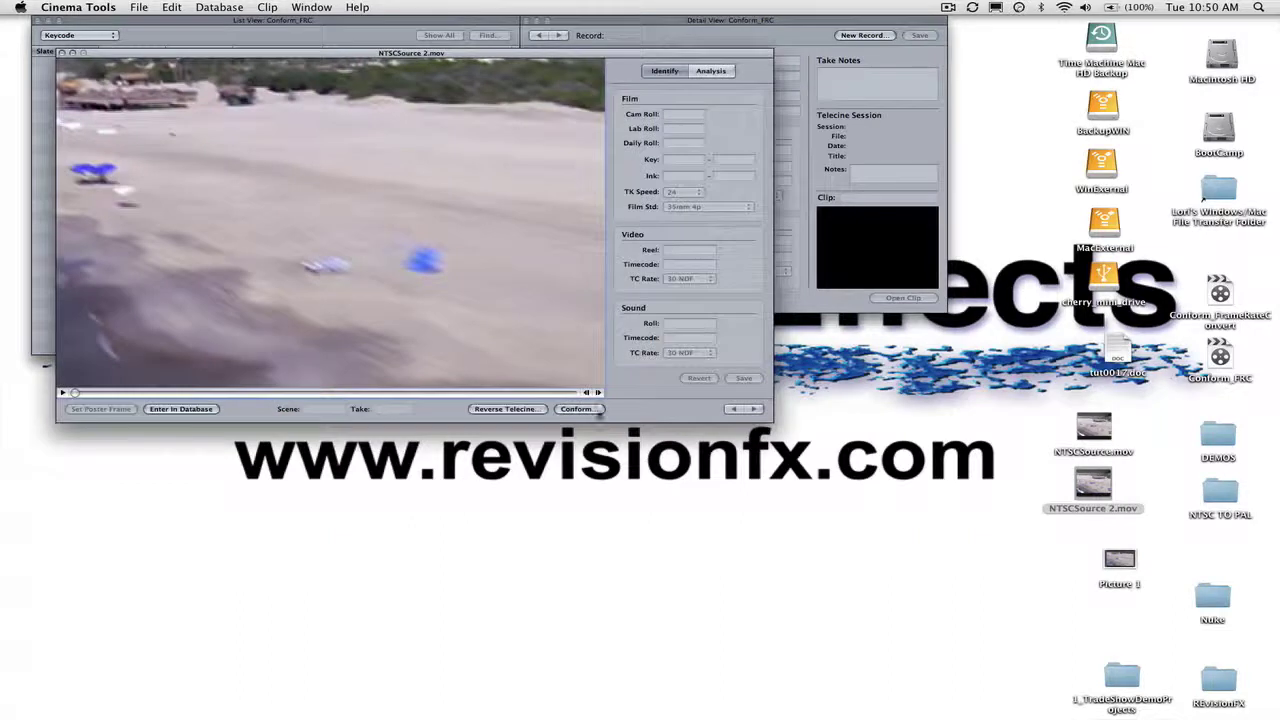
Conform the clip's frame rate from 29.97 to 25.0 fps.
{"action": "left_click", "coordinate": [589, 413]}
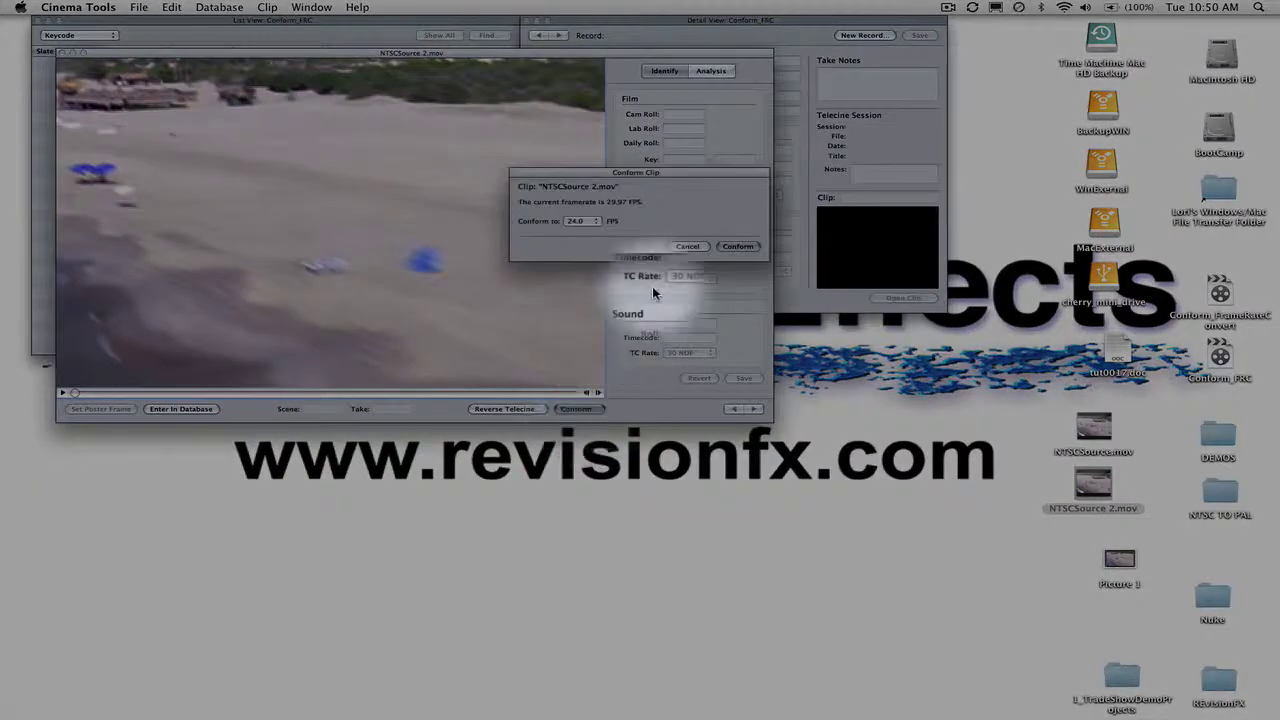
{"action": "left_click", "coordinate": [580, 222]}
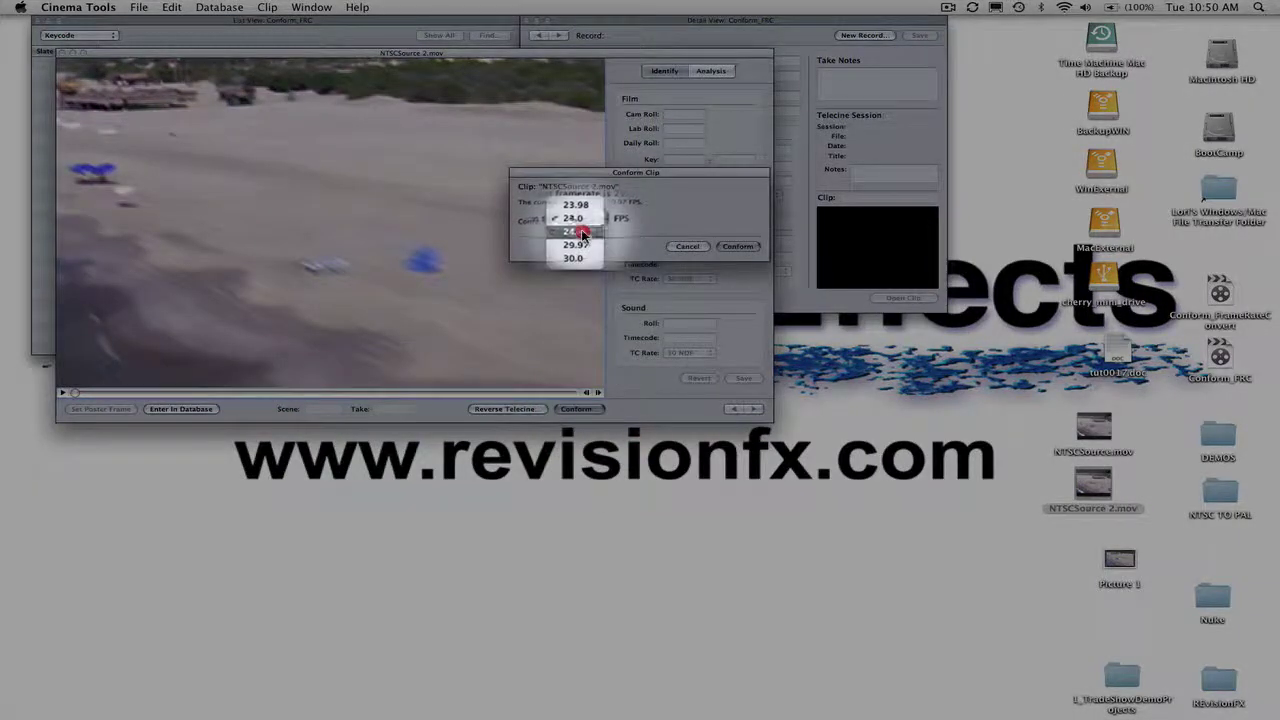
{"action": "left_click", "coordinate": [578, 234]}
{"action": "left_click", "coordinate": [750, 247]}
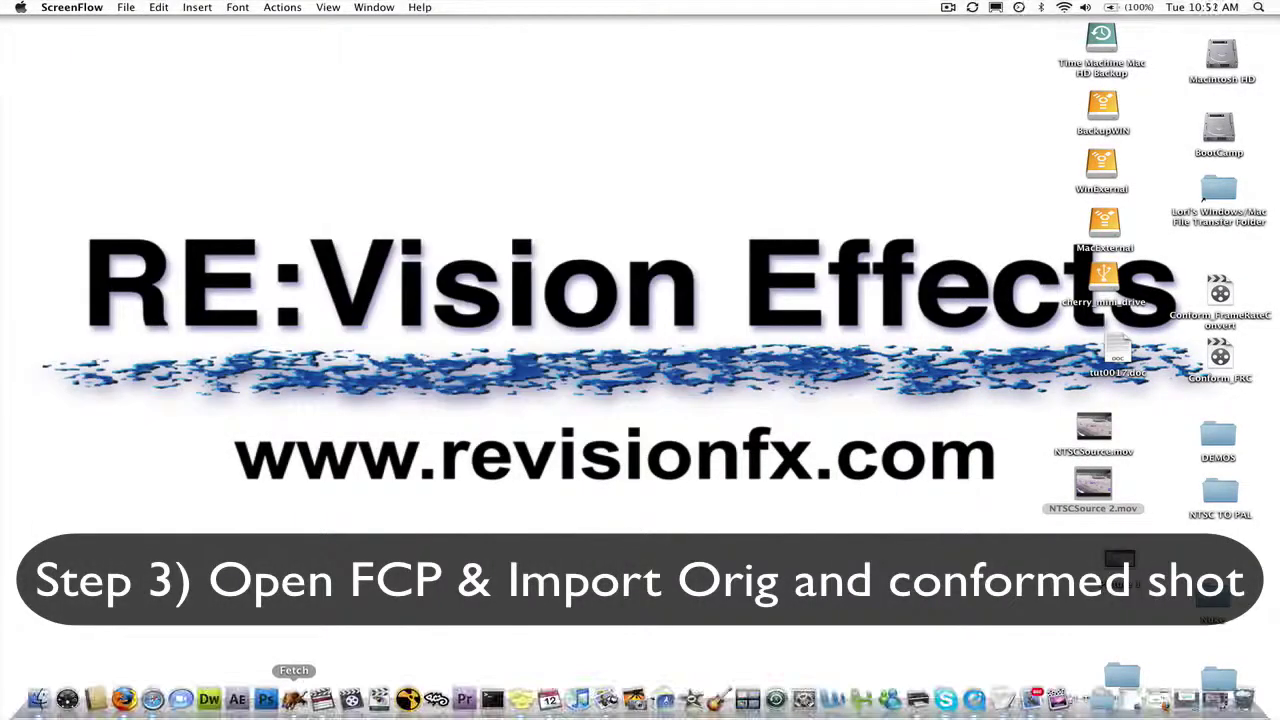
In Final Cut Pro, import NTSCSource.mov and its conformed copy into the project.
{"action": "left_click", "coordinate": [321, 700]}
{"action": "left_click", "coordinate": [134, 7]}
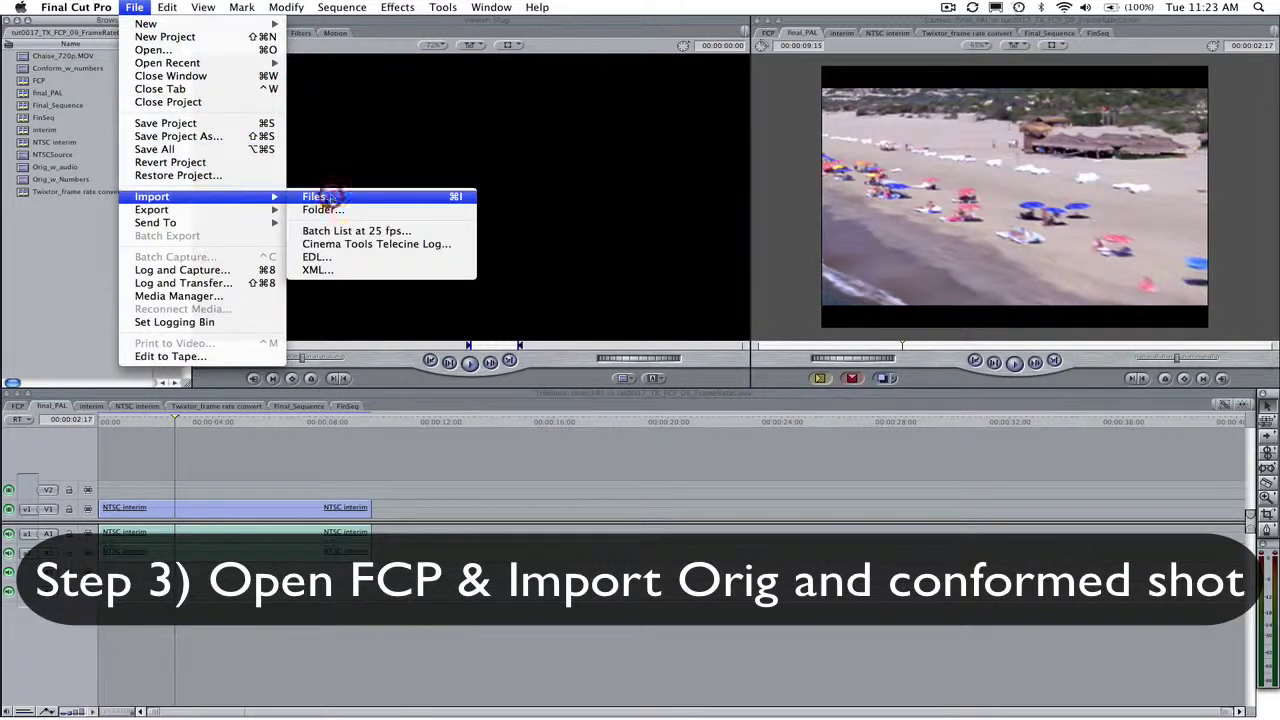
{"action": "left_click", "coordinate": [310, 196]}
{"action": "left_click", "coordinate": [786, 222]}
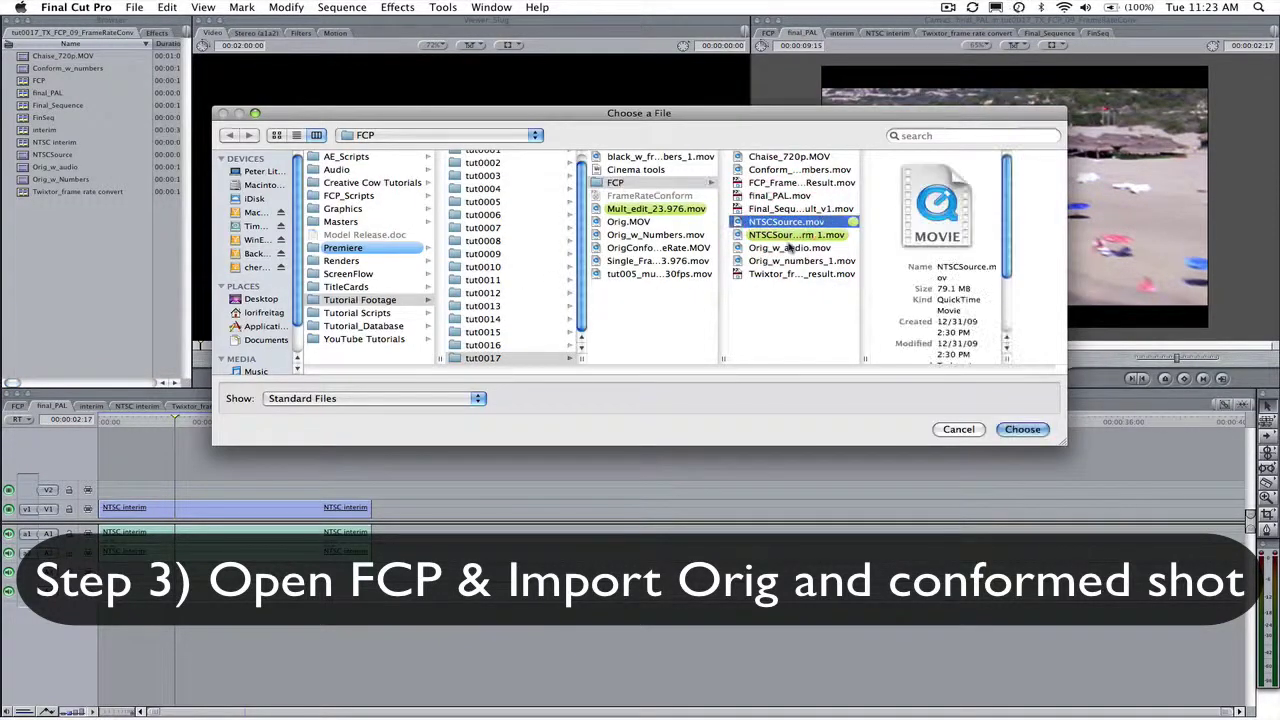
{"action": "left_click", "coordinate": [796, 235], "text": "shift"}
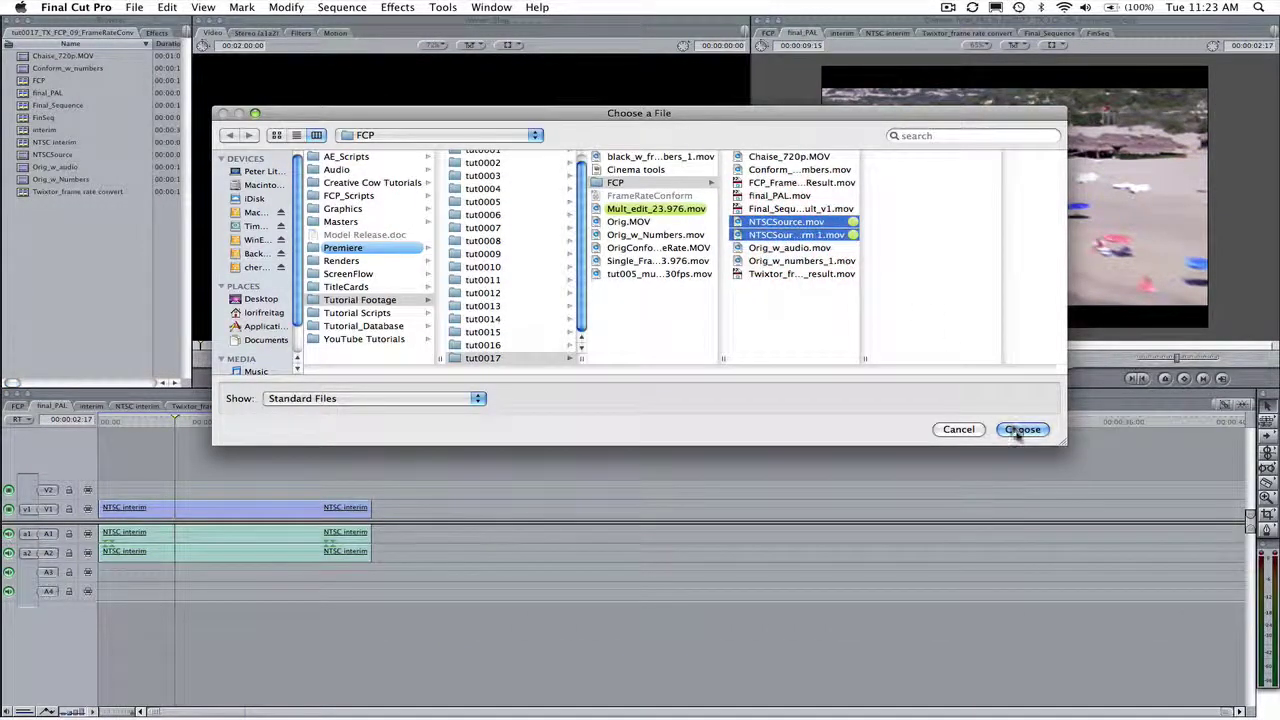
{"action": "left_click", "coordinate": [1020, 429]}
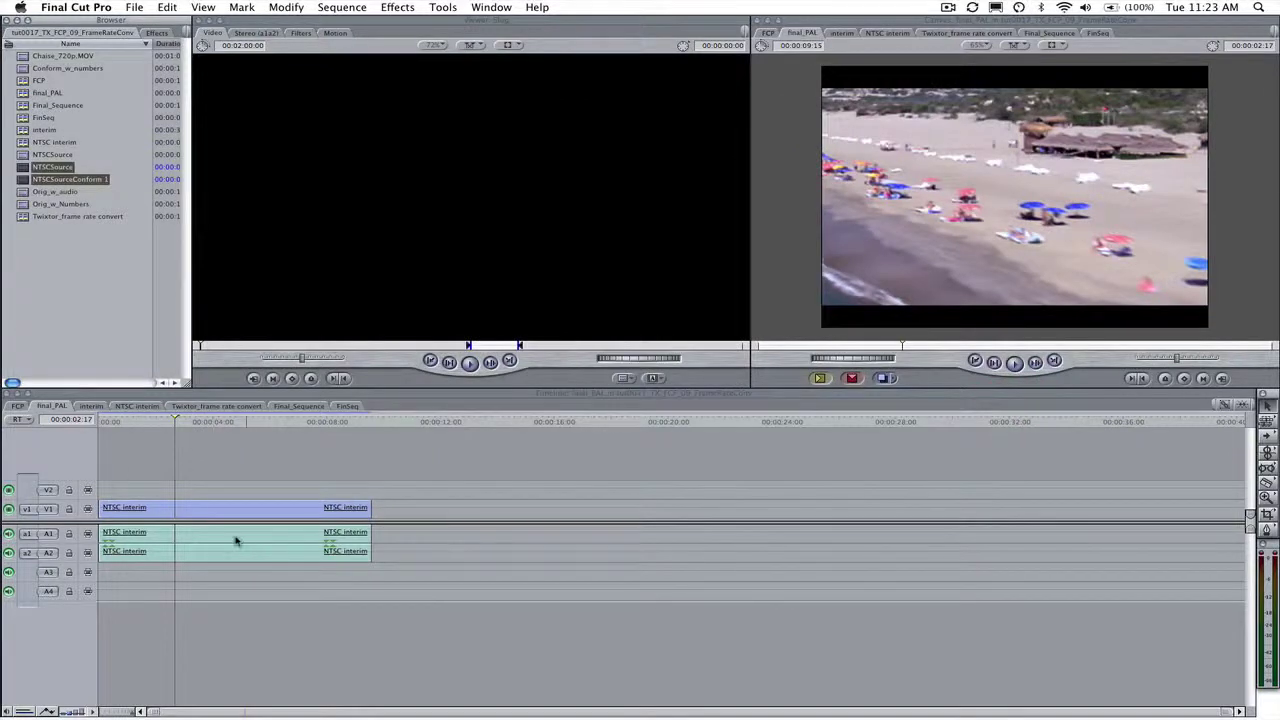
Create a new sequence and start naming it NTSC Interim.
{"action": "left_click", "coordinate": [134, 7]}
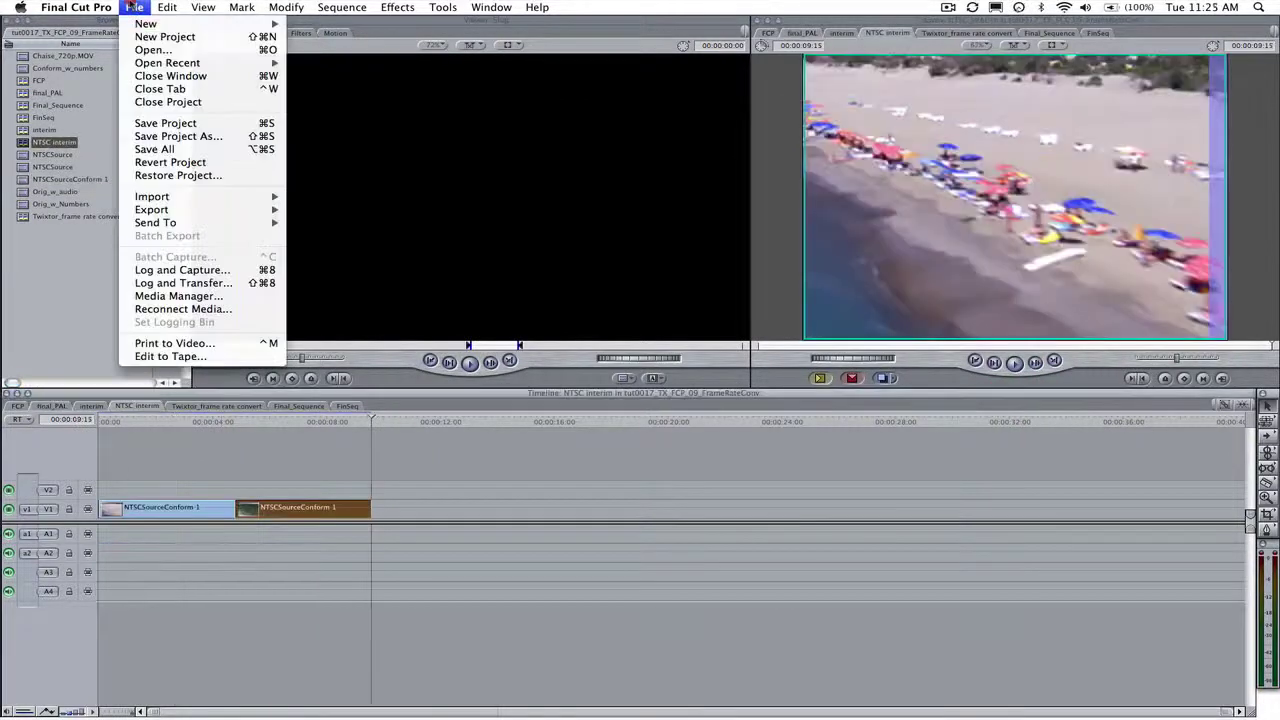
{"action": "mouse_move", "coordinate": [150, 23]}
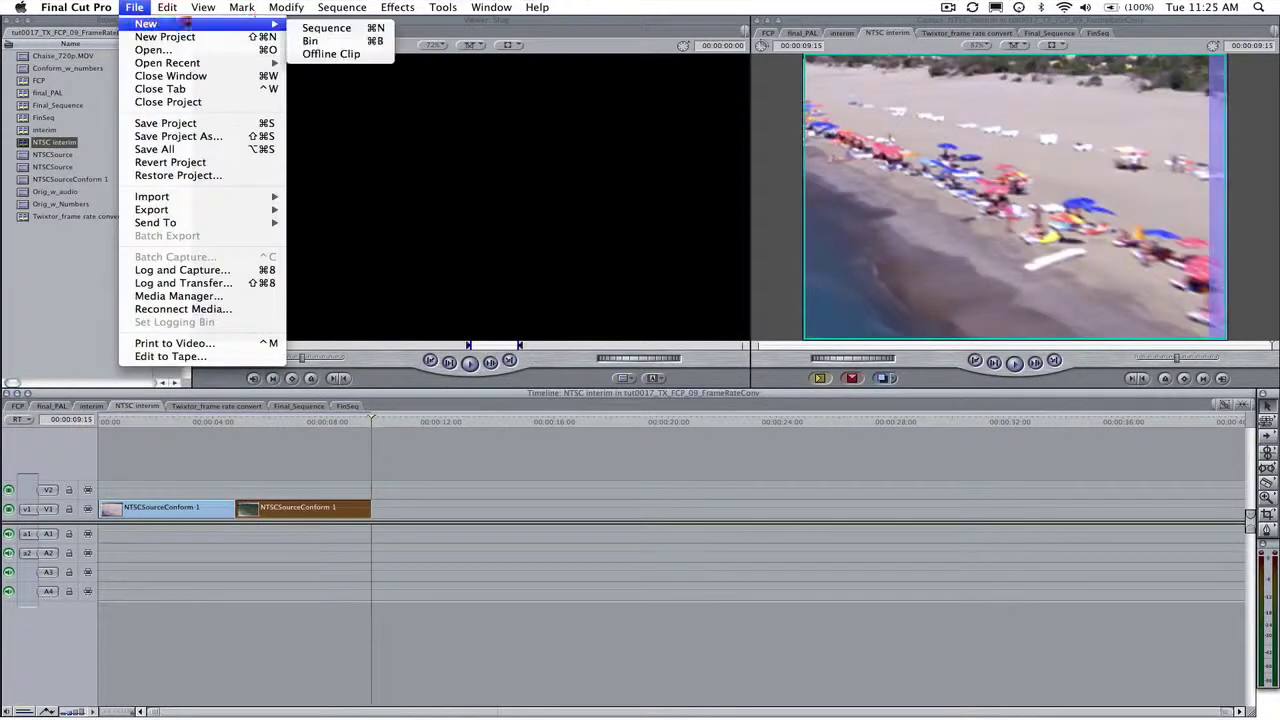
{"action": "left_click", "coordinate": [325, 24]}
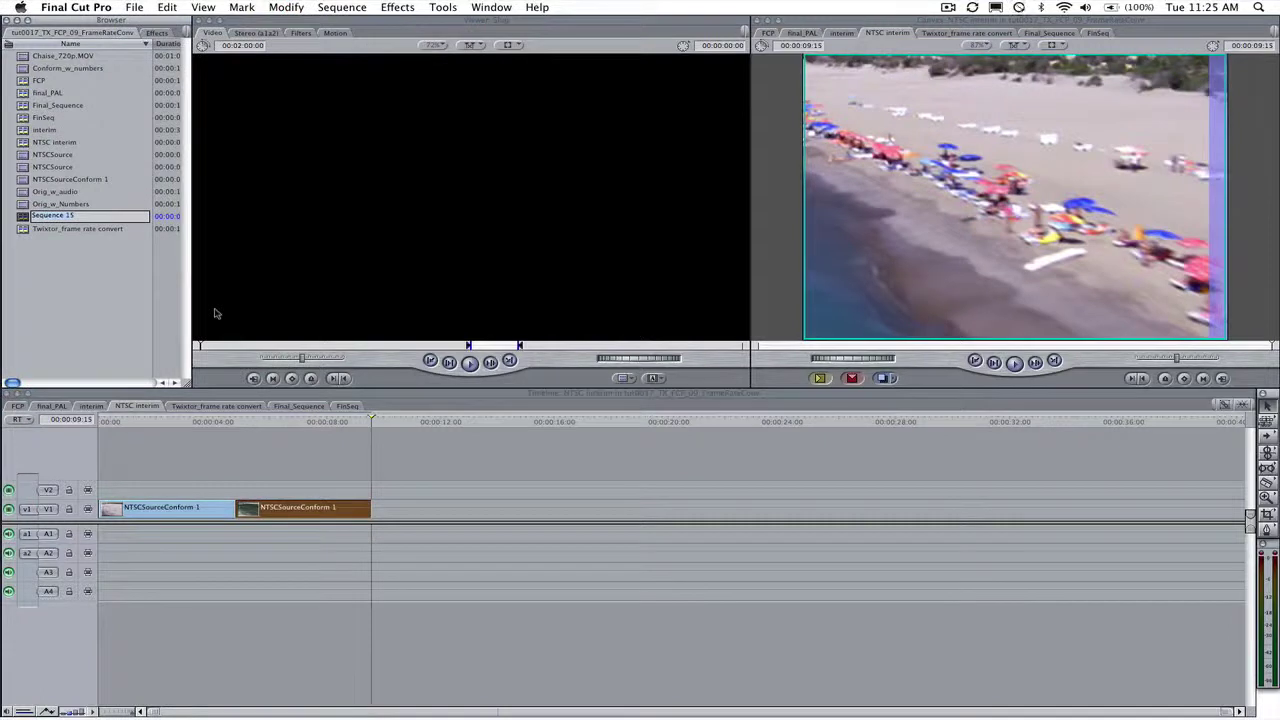
{"action": "type", "text": "NTSC interim"}
Name the sequence NTSC Interim, match it to NTSCSourceConform 1, and place that clip twice back to back.
{"action": "key", "text": "Return"}
{"action": "key", "text": "Return"}
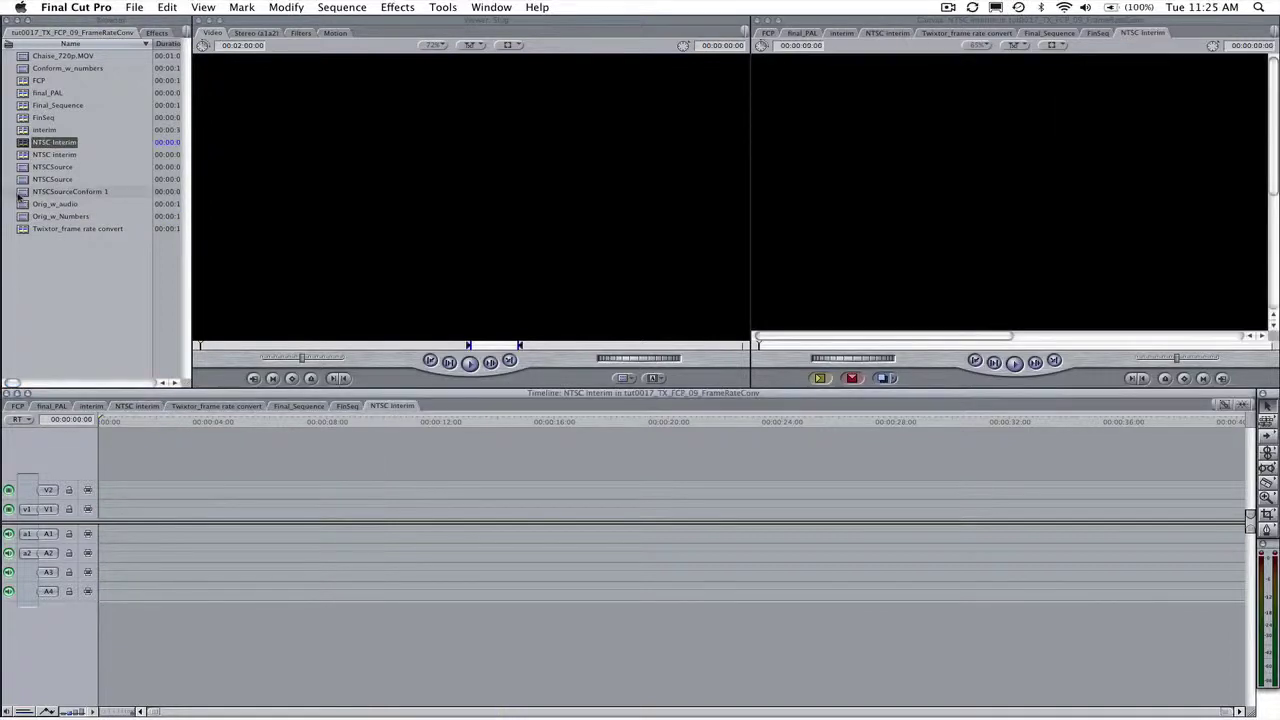
{"action": "left_click_drag", "start_coordinate": [22, 192], "coordinate": [882, 183]}
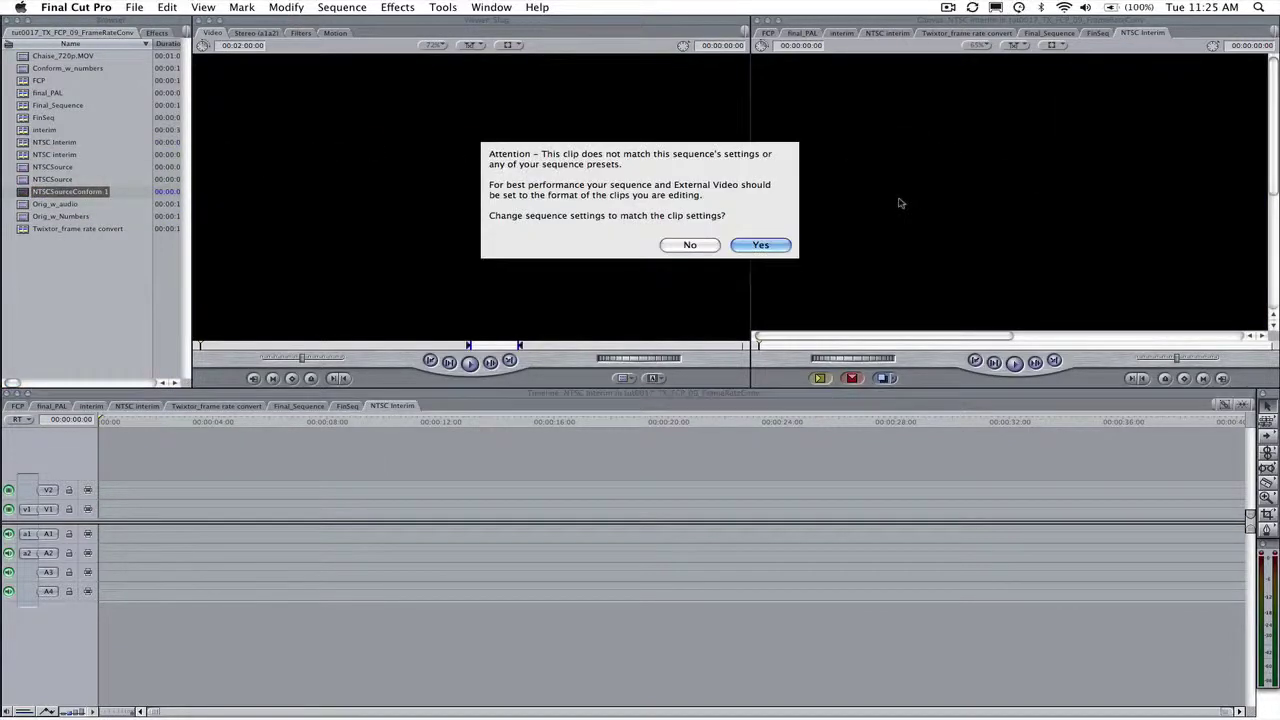
{"action": "left_click", "coordinate": [770, 246]}
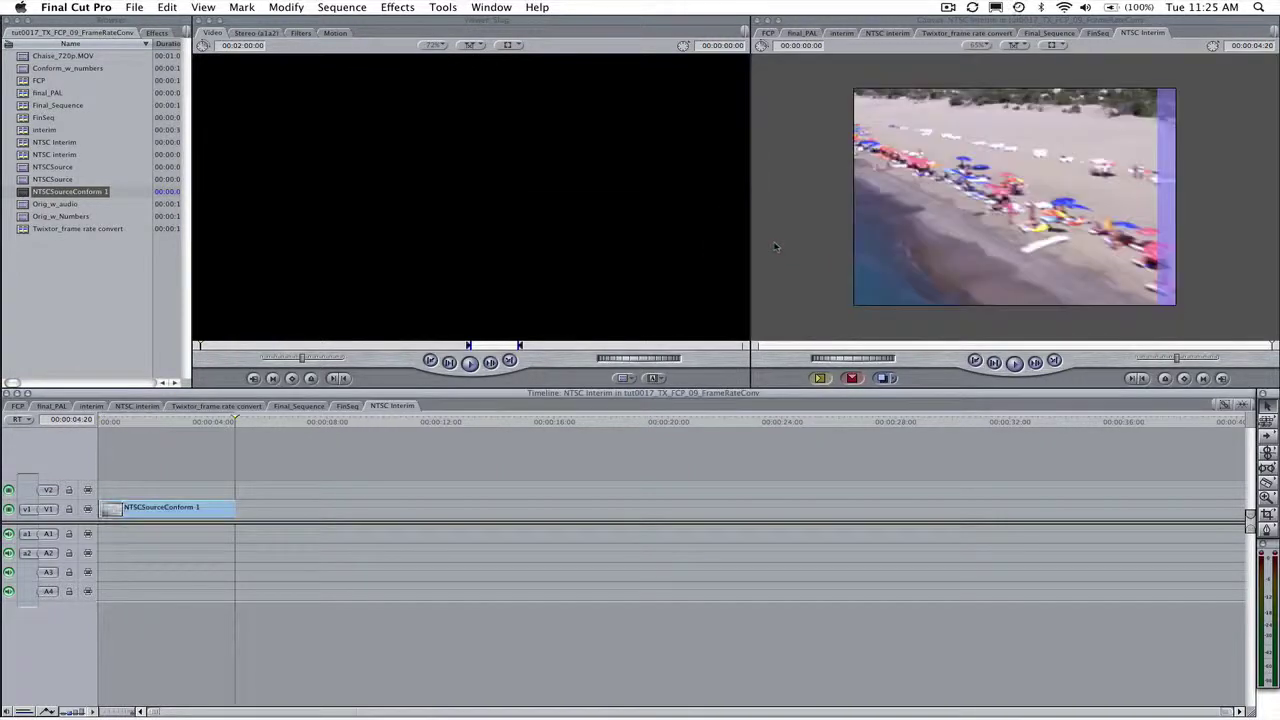
{"action": "double_click", "coordinate": [180, 514]}
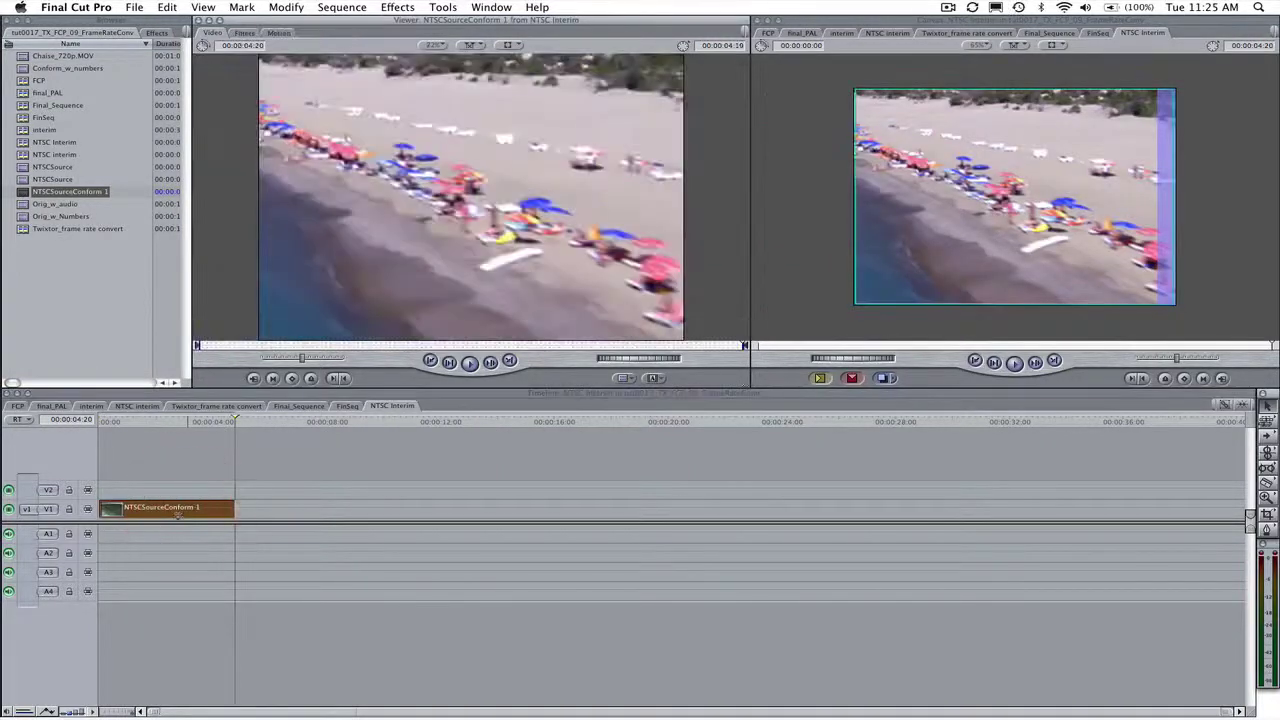
{"action": "key", "text": "F10"}
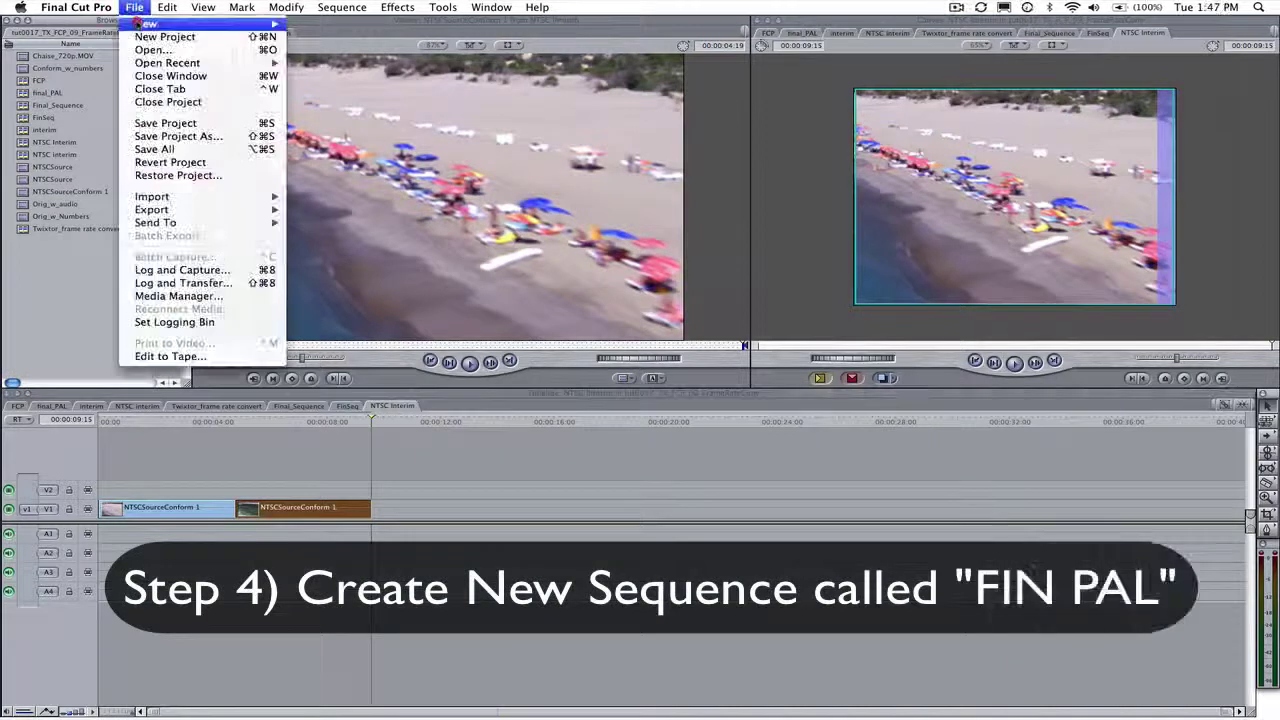
Create a new sequence named FIN PAL and open it.
{"action": "mouse_move", "coordinate": [150, 23]}
{"action": "left_click", "coordinate": [318, 28]}
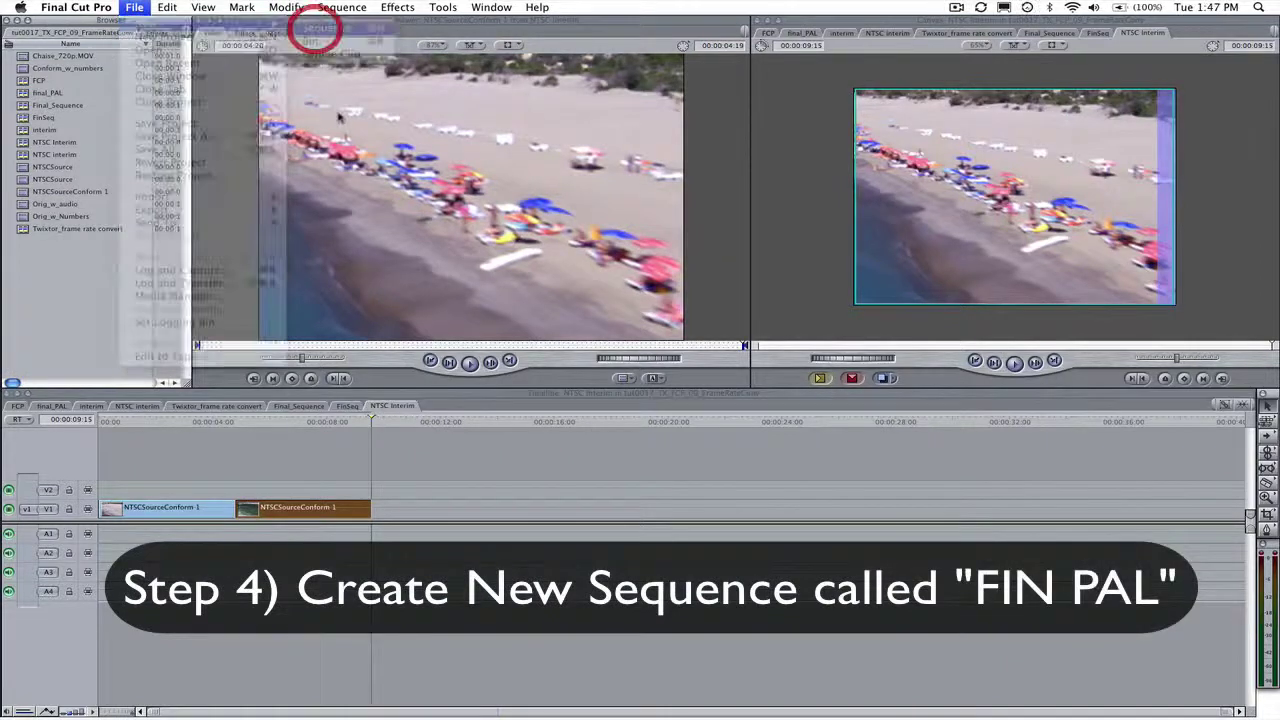
{"action": "type", "text": "F"}
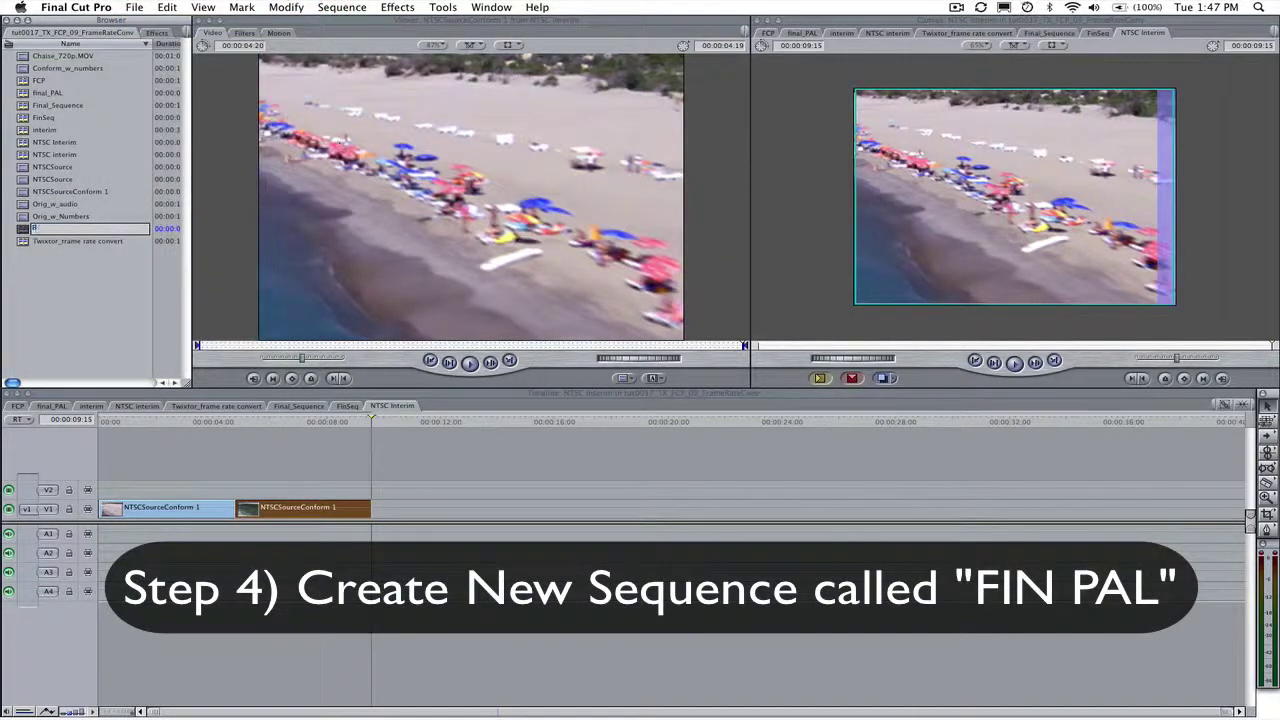
{"action": "type", "text": "IN PAL"}
{"action": "key", "text": "Return"}
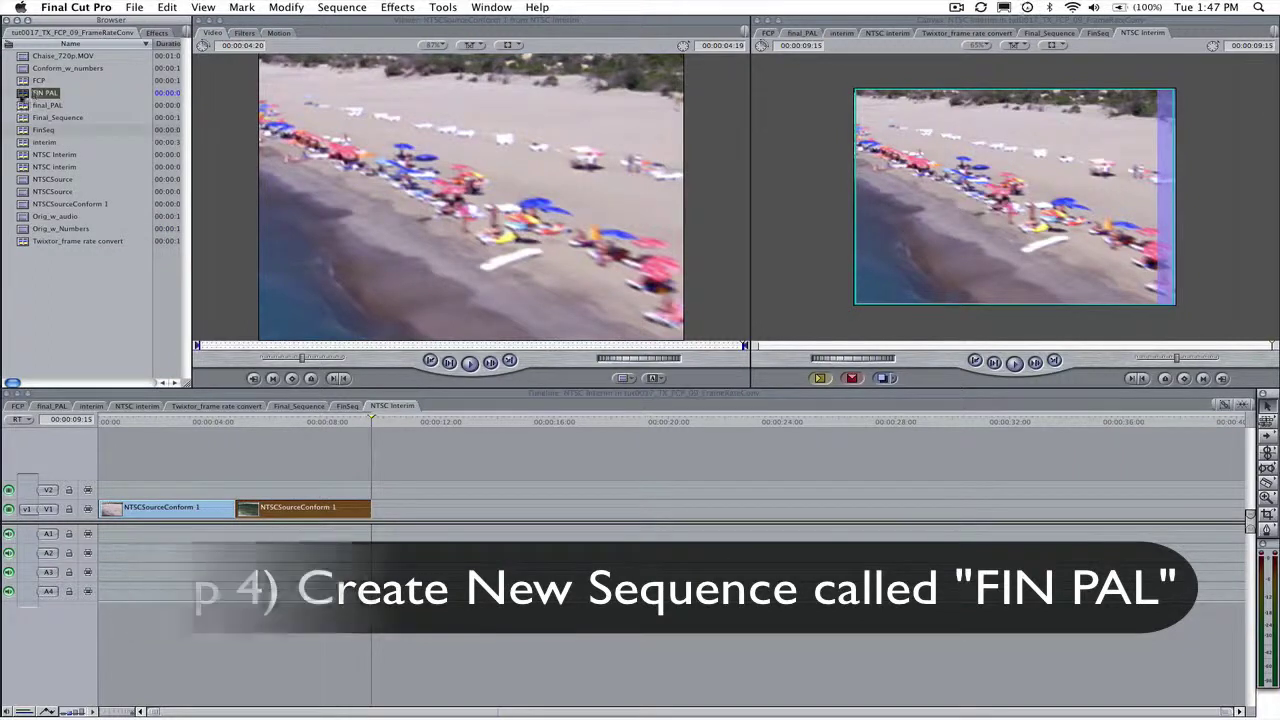
{"action": "double_click", "coordinate": [24, 93]}
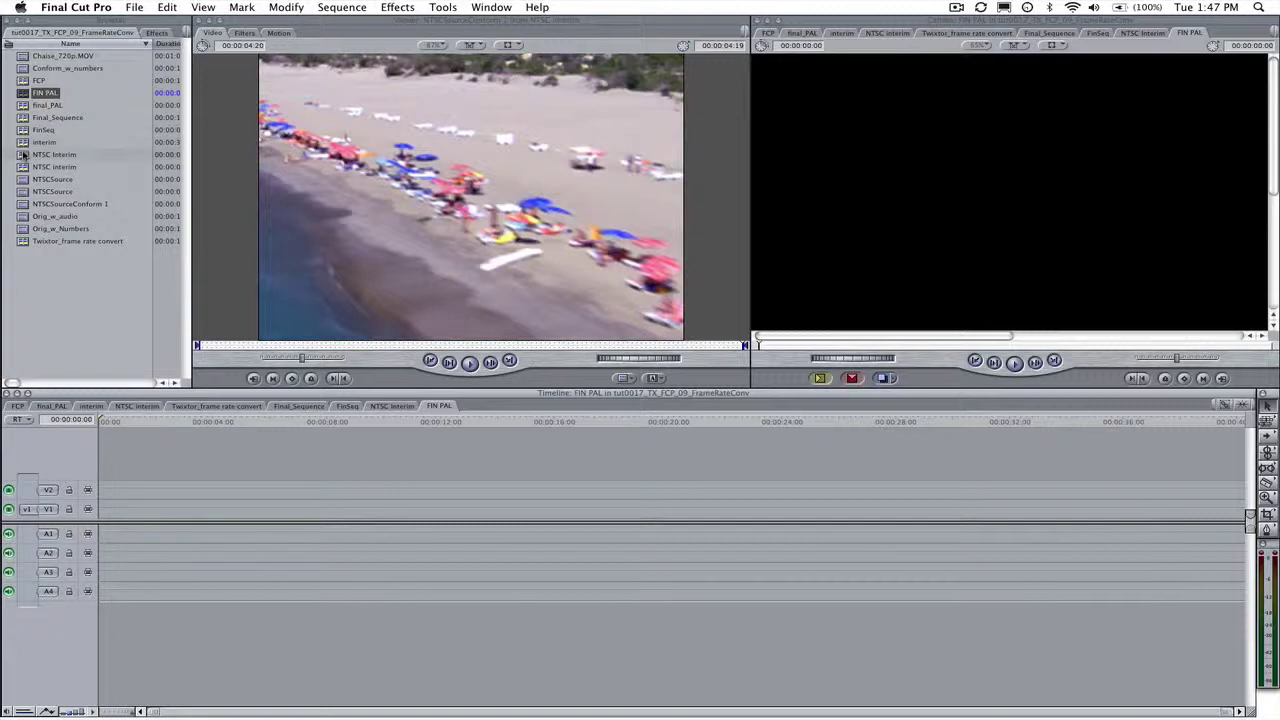
Add NTSC Interim to FIN PAL, matching its settings, and drop Twixtor 4.5 FxPlug onto it.
{"action": "left_click_drag", "start_coordinate": [26, 155], "coordinate": [850, 252]}
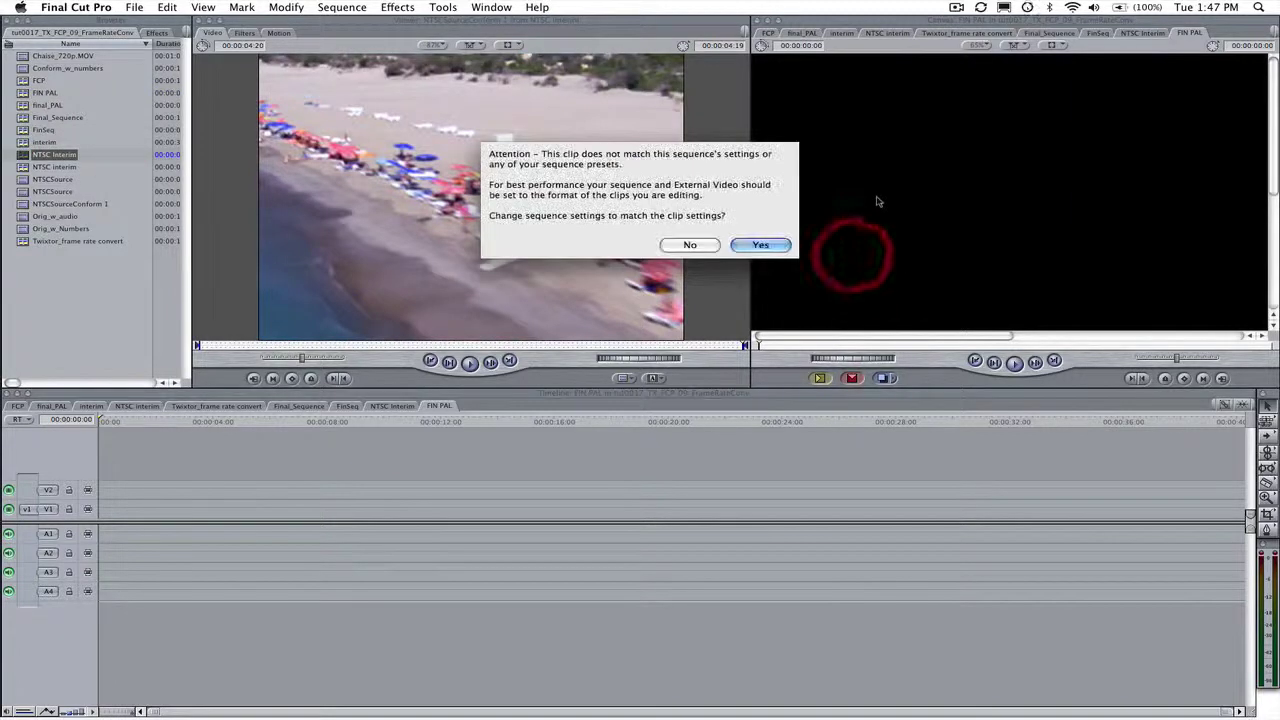
{"action": "left_click", "coordinate": [762, 244]}
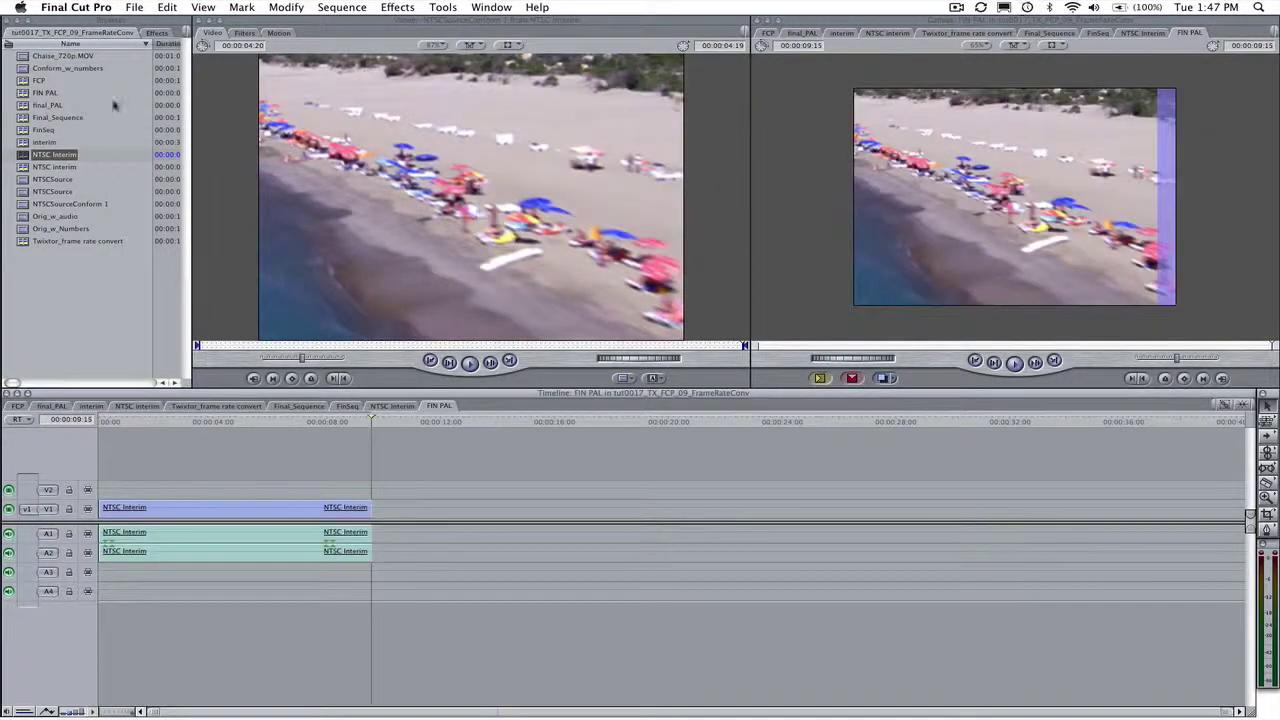
{"action": "left_click", "coordinate": [157, 34]}
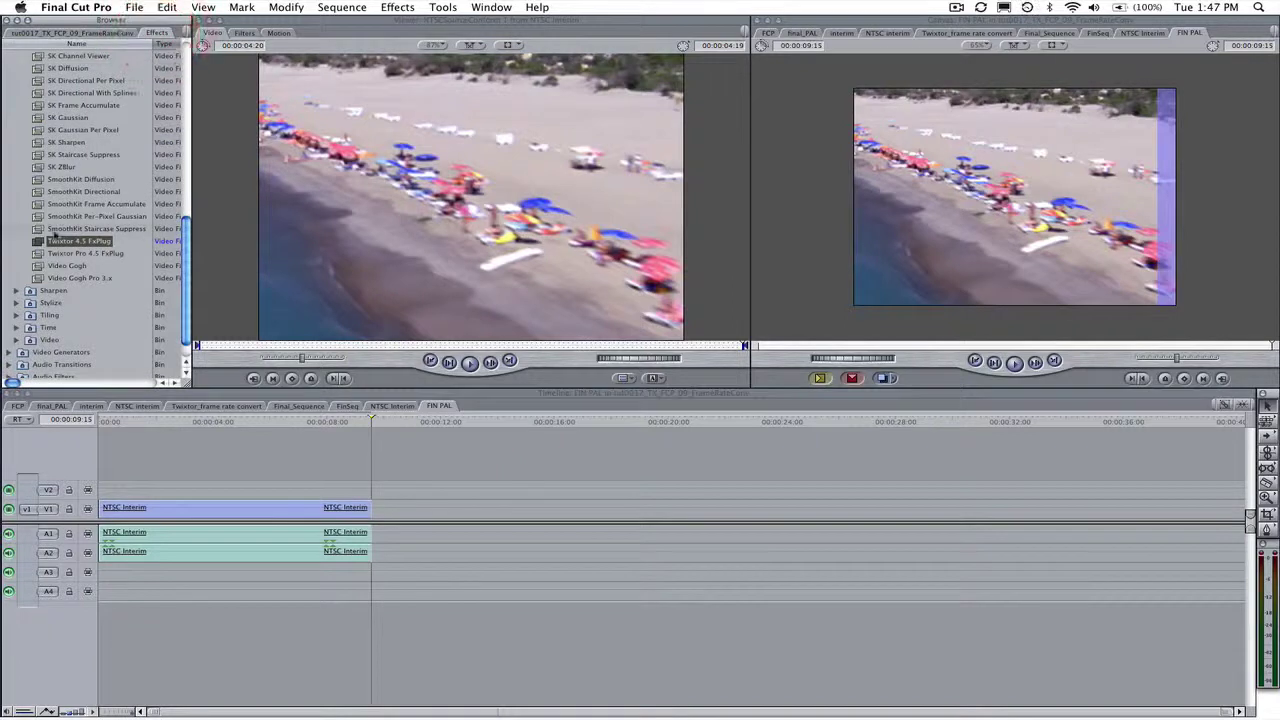
{"action": "left_click_drag", "start_coordinate": [57, 241], "coordinate": [286, 510]}
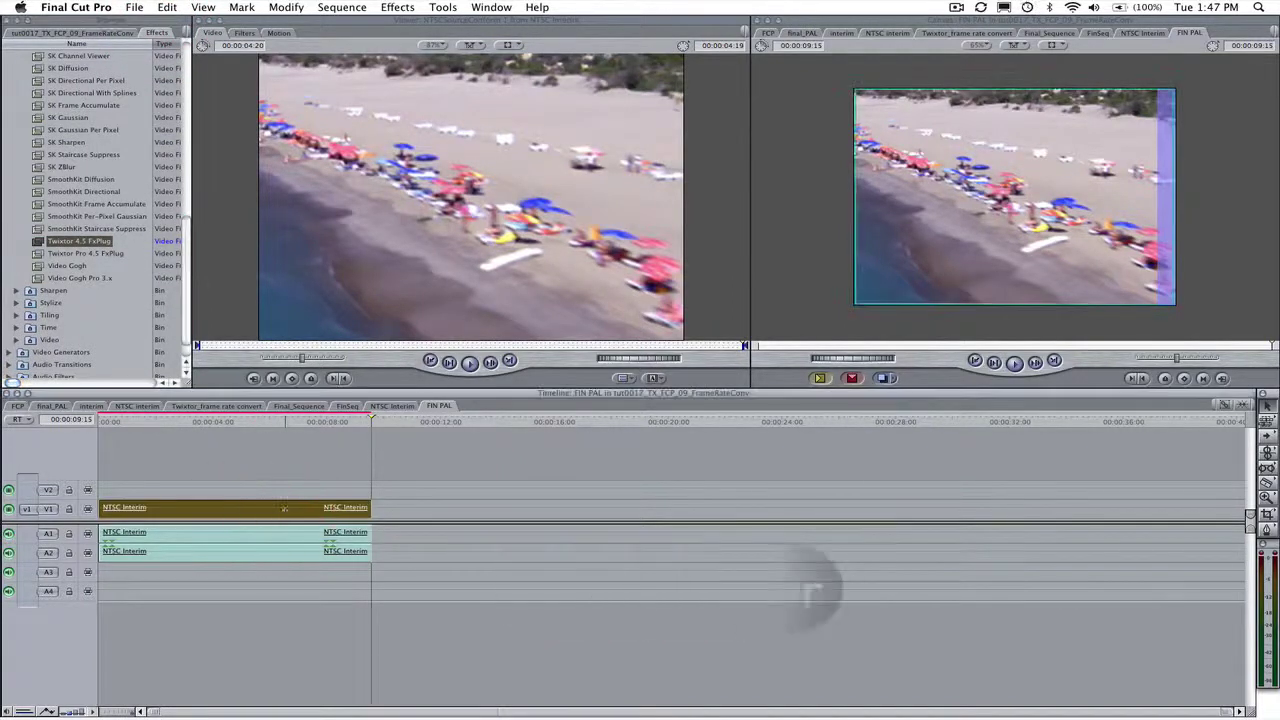
In the V1 clip's Twixtor filter, keep Speed mode and enter 119.88 in Speed %.
{"action": "double_click", "coordinate": [286, 508]}
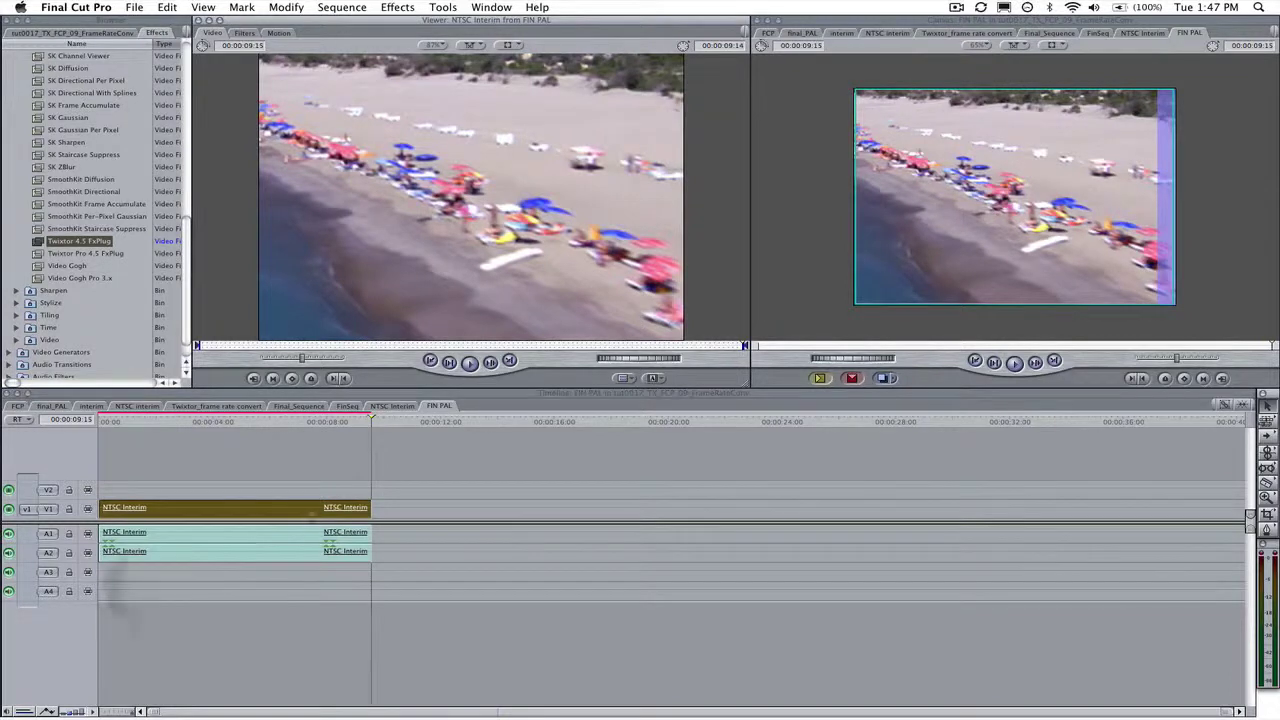
{"action": "left_click", "coordinate": [244, 33]}
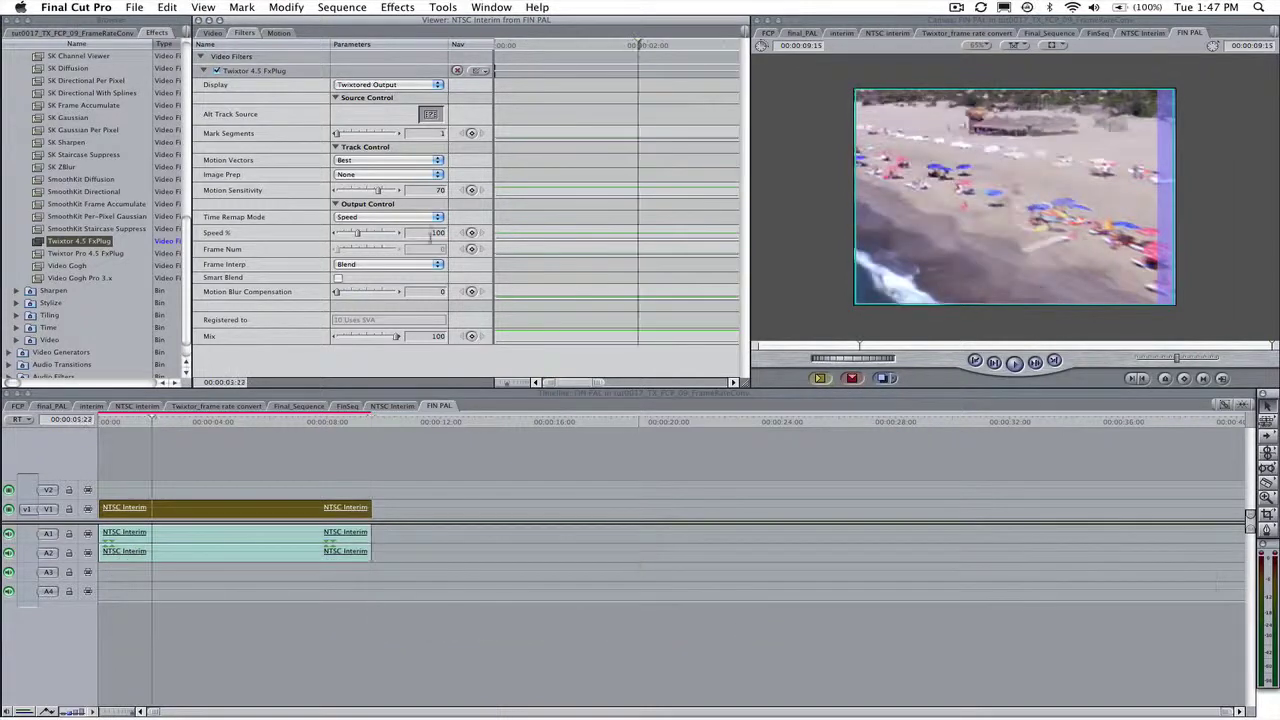
{"action": "left_click", "coordinate": [377, 220]}
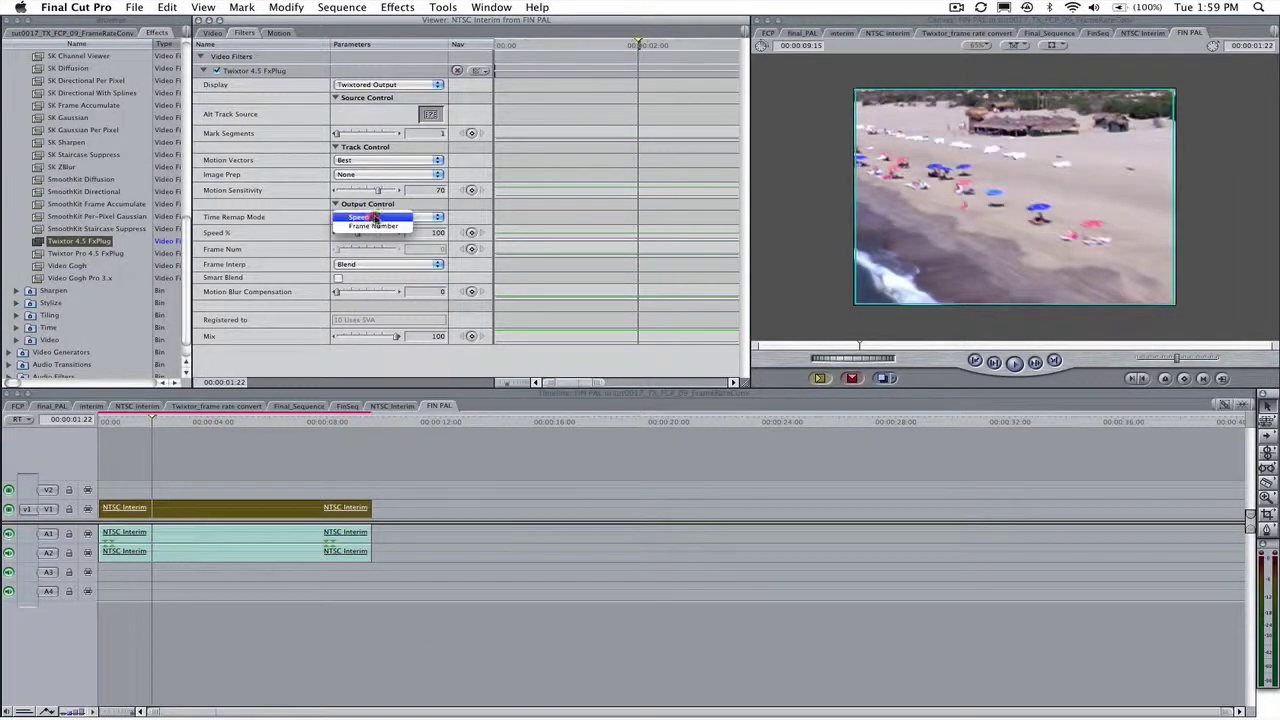
{"action": "left_click", "coordinate": [372, 217]}
{"action": "left_click", "coordinate": [449, 240]}
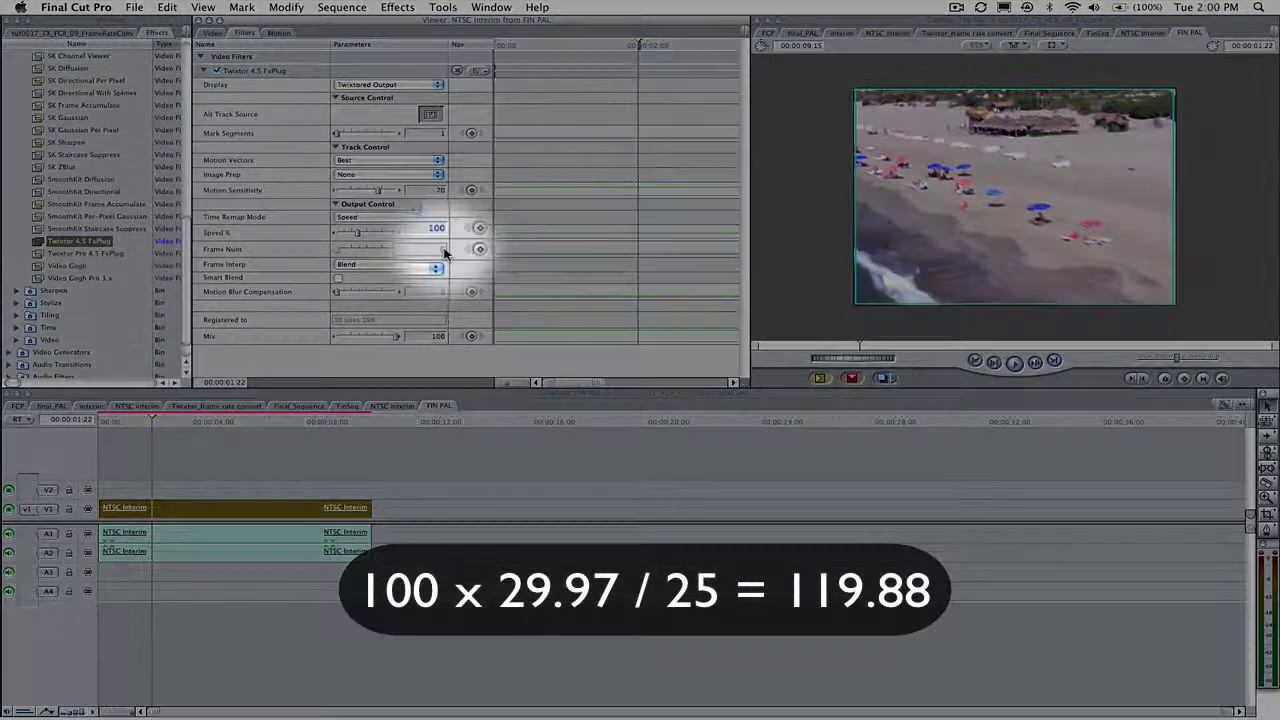
{"action": "left_click", "coordinate": [438, 232]}
{"action": "type", "text": "11"}
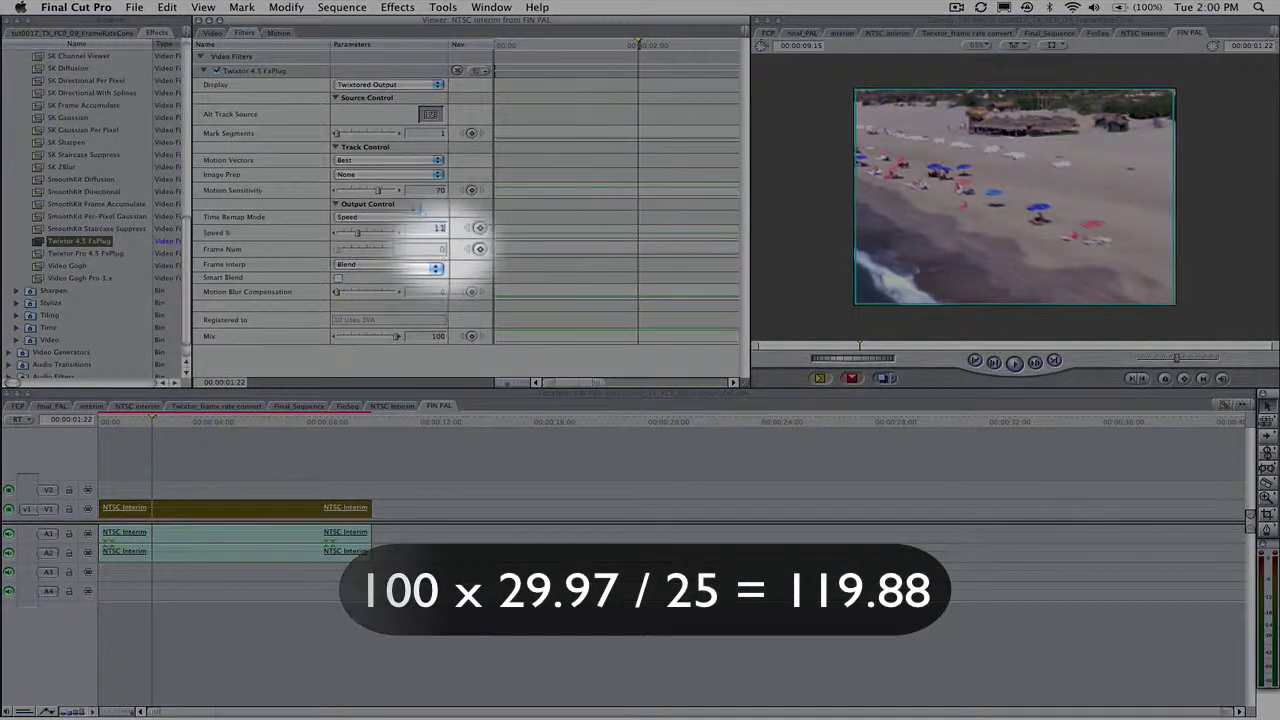
{"action": "type", "text": "9.88"}
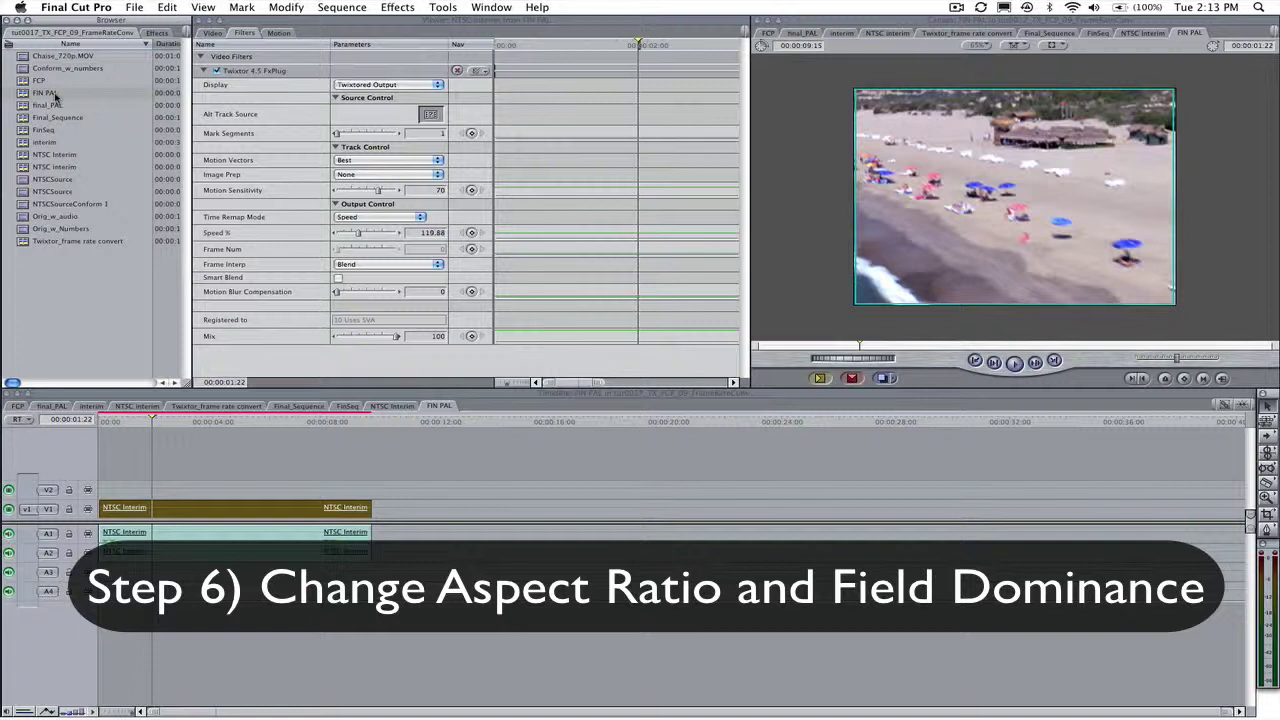
Set FIN PAL to CCIR 601 / DV PAL (5:4) frame, PAL - CCIR 601 pixel aspect, Lower (Even) fields.
{"action": "left_click", "coordinate": [55, 95]}
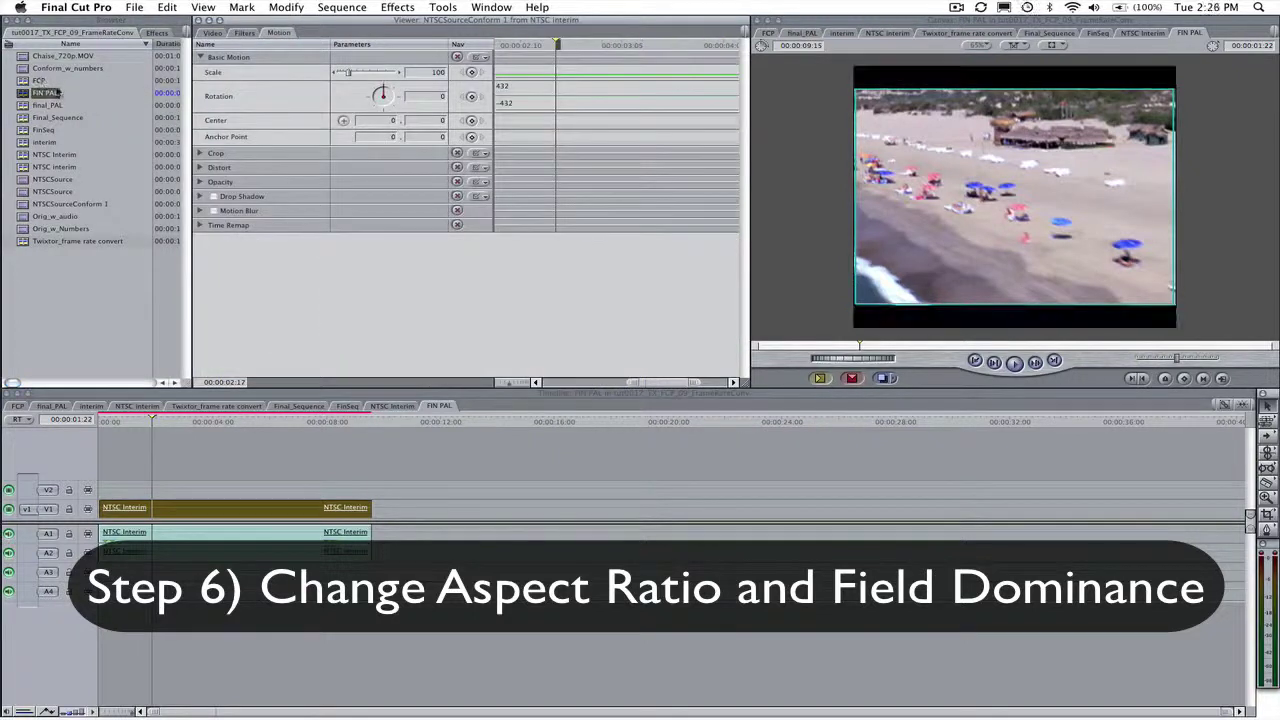
{"action": "right_click", "coordinate": [47, 92]}
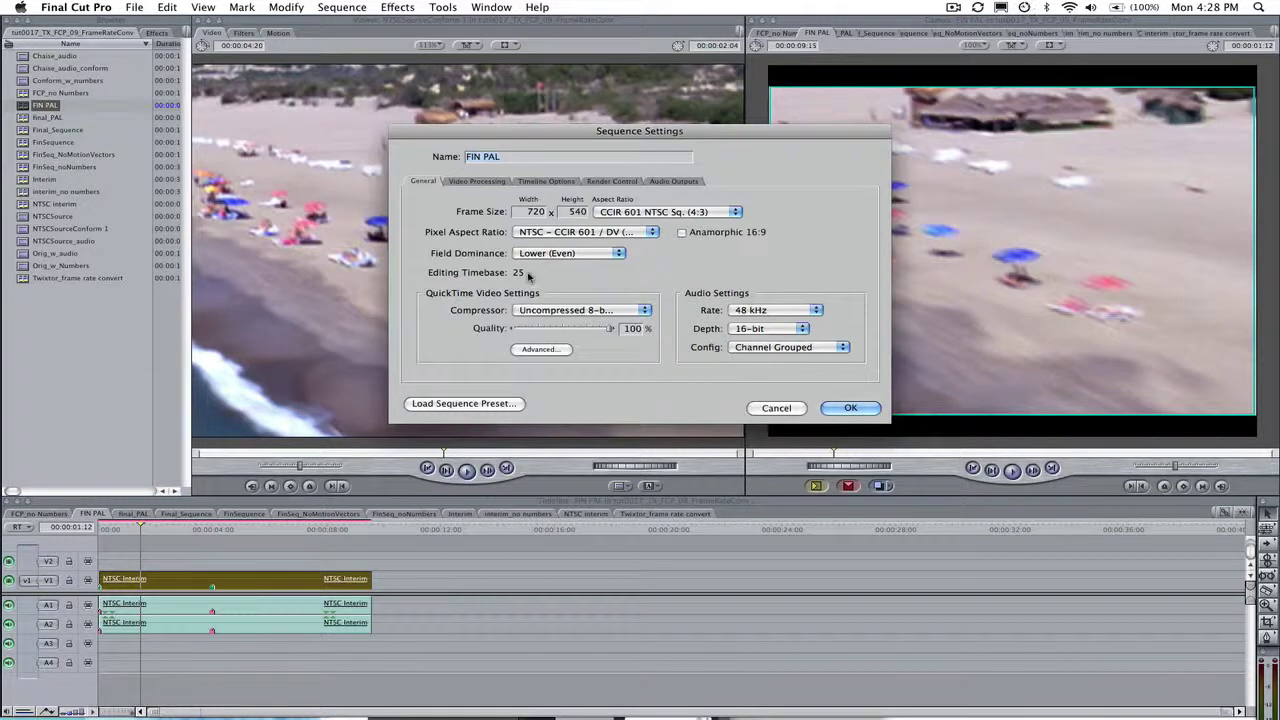
{"action": "left_click", "coordinate": [430, 180]}
{"action": "left_click", "coordinate": [665, 213]}
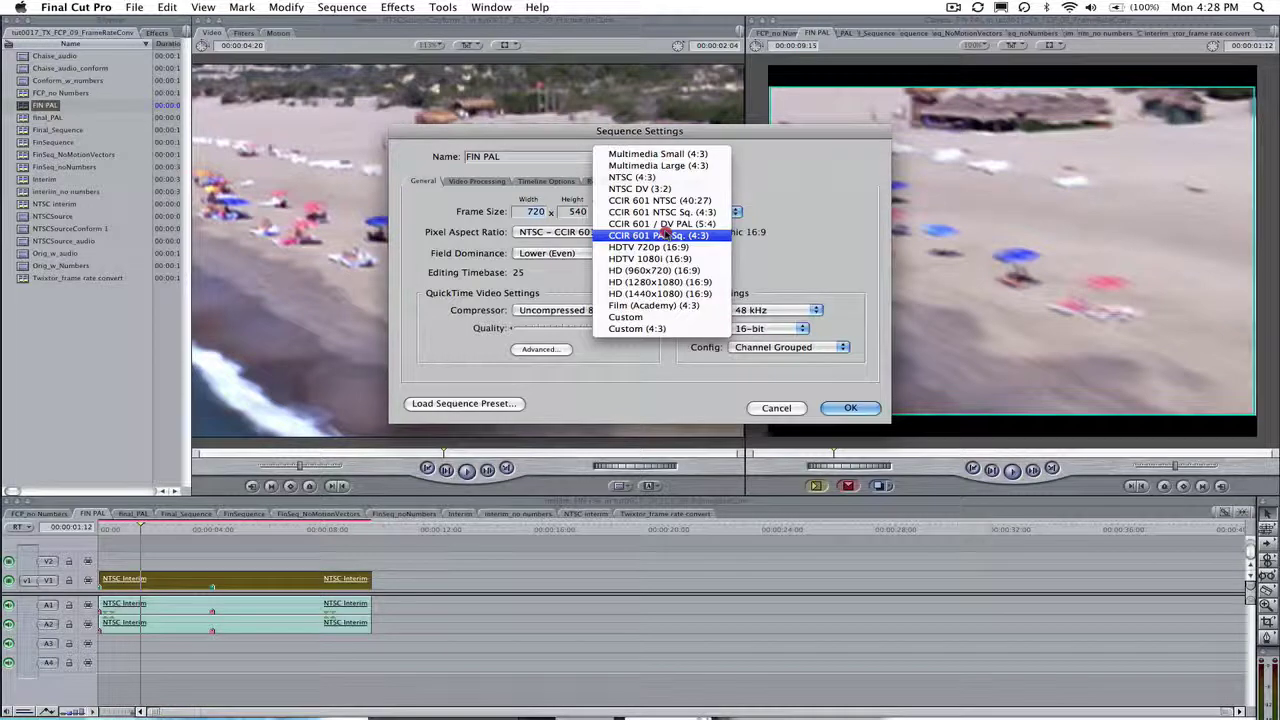
{"action": "left_click", "coordinate": [660, 223]}
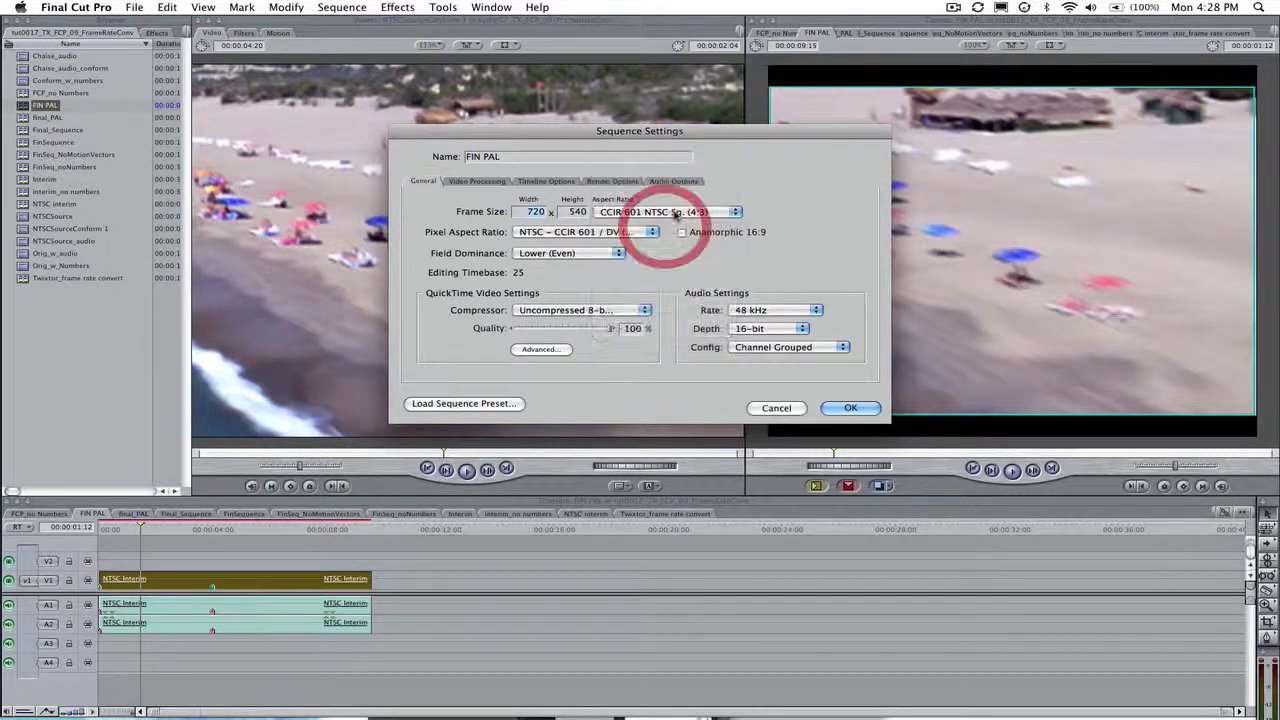
{"action": "left_click", "coordinate": [538, 233]}
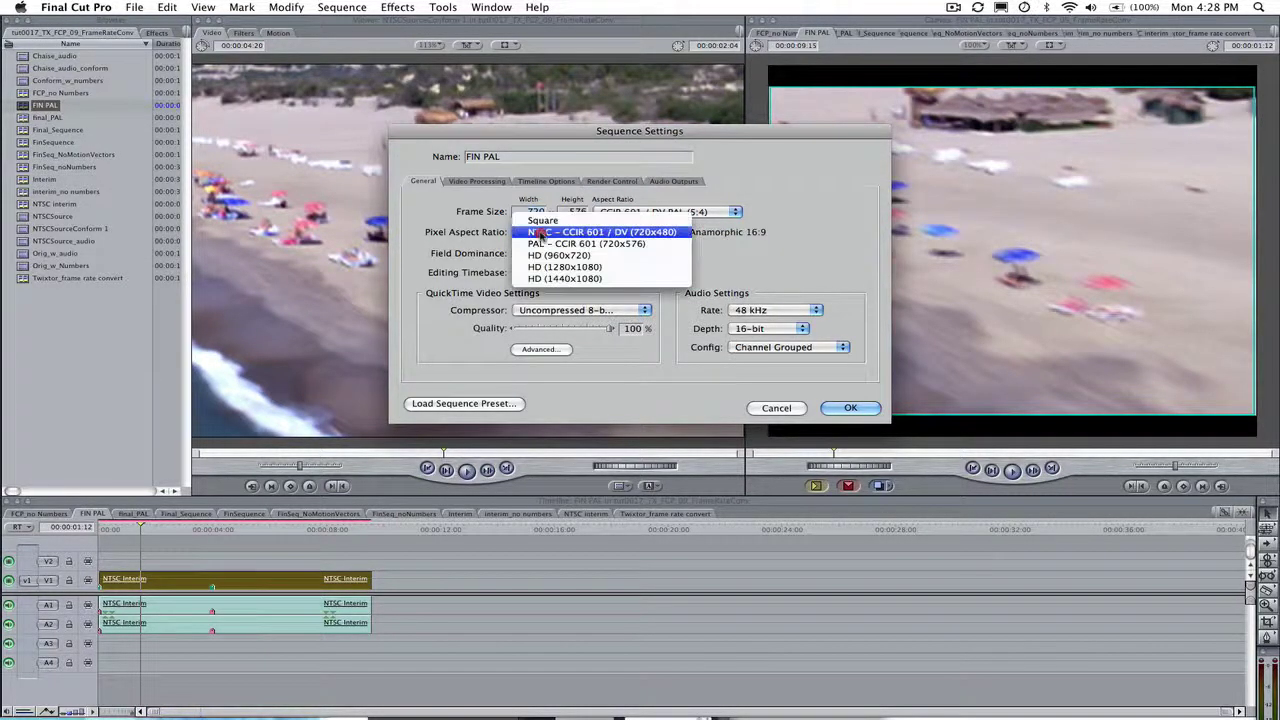
{"action": "left_click", "coordinate": [602, 244]}
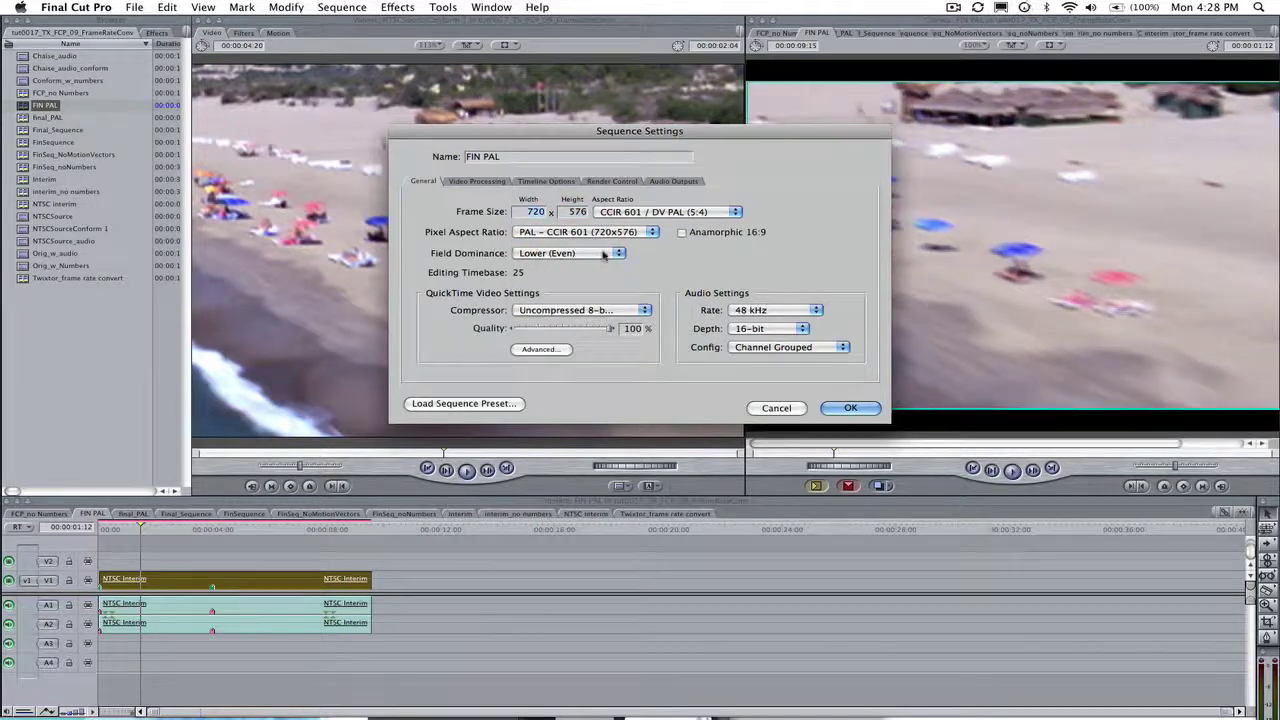
{"action": "left_click", "coordinate": [601, 255]}
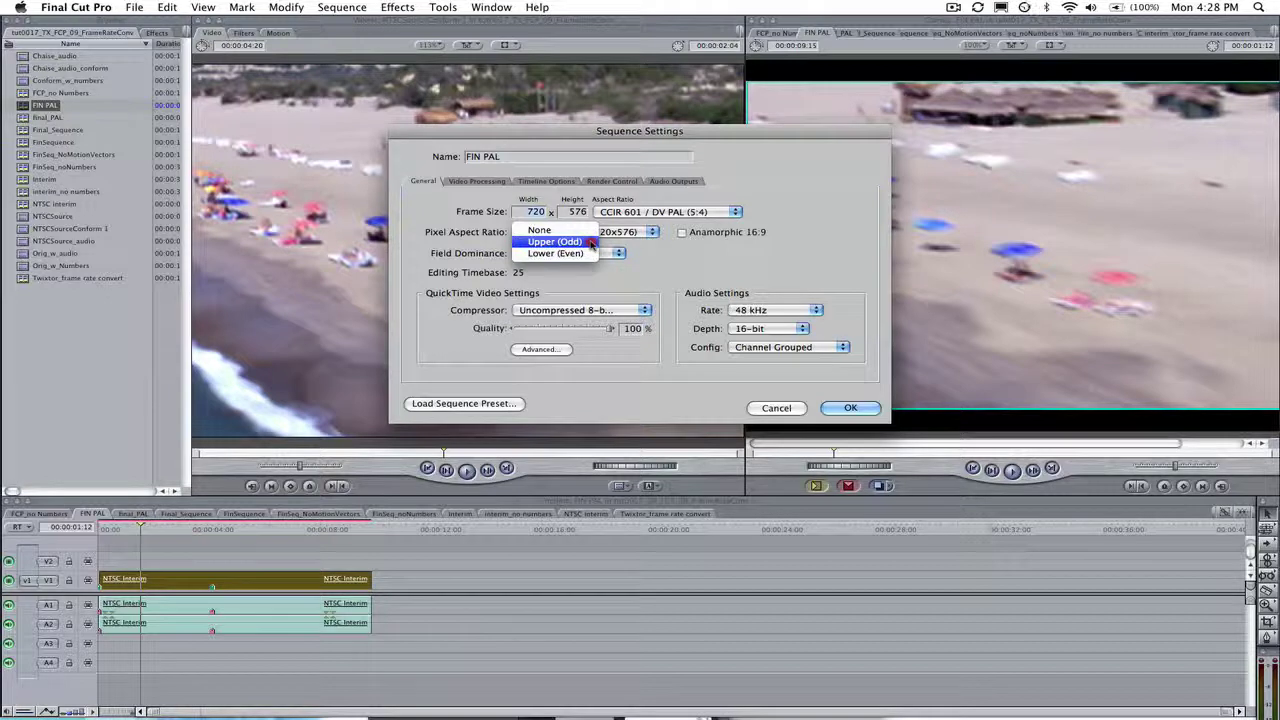
{"action": "left_click", "coordinate": [557, 253]}
{"action": "left_click", "coordinate": [862, 407]}
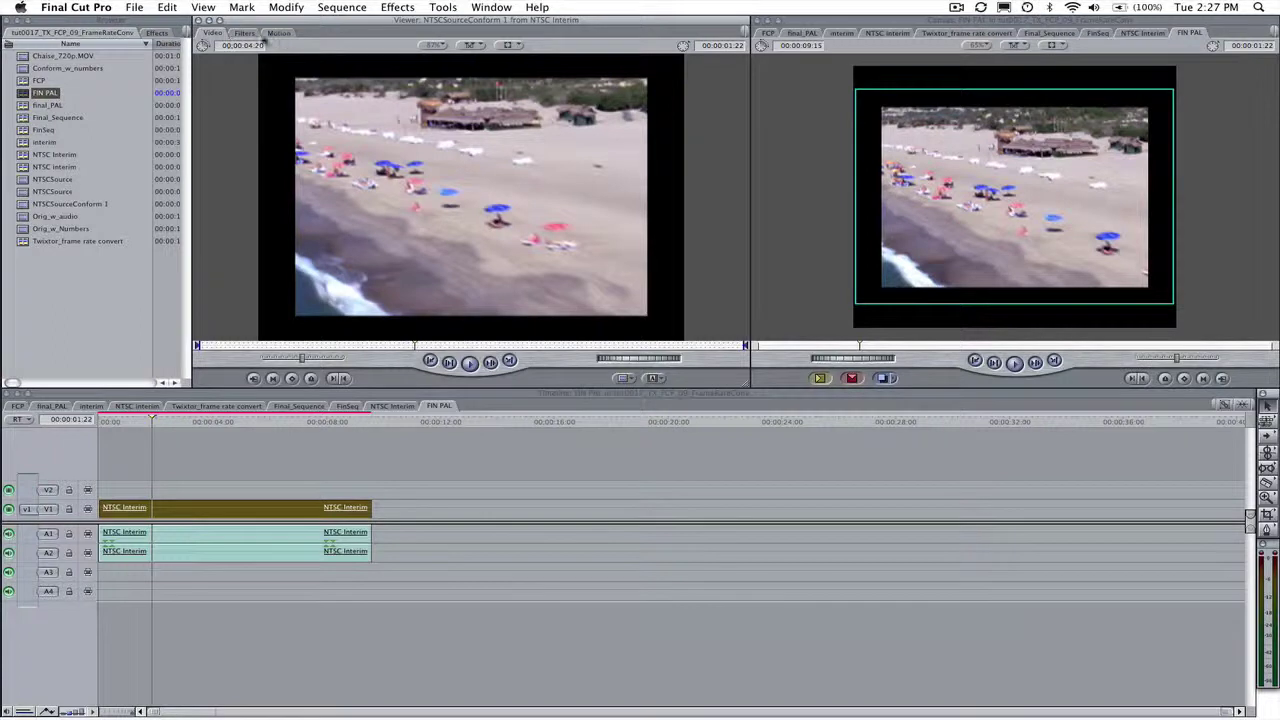
Increase NTSC Interim's Motion Scale until the image fills the PAL Canvas frame with no black borders.
{"action": "left_click", "coordinate": [278, 33]}
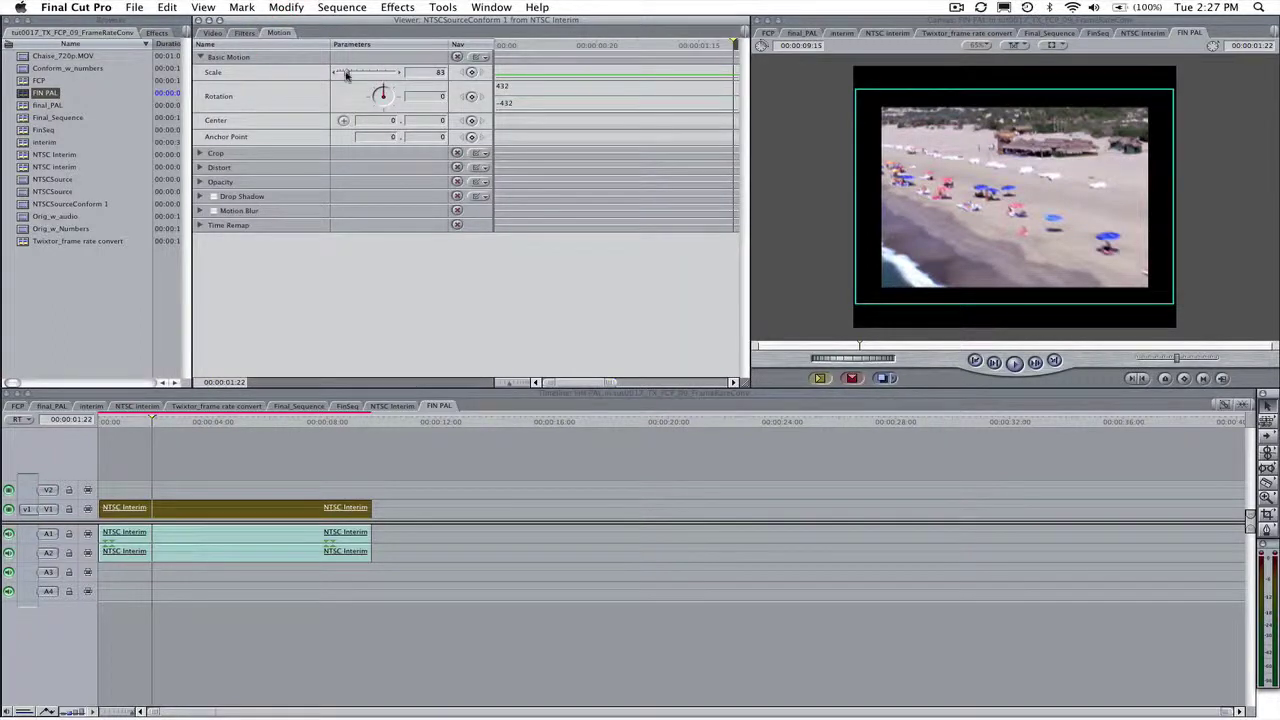
{"action": "left_click_drag", "start_coordinate": [347, 75], "coordinate": [352, 75]}
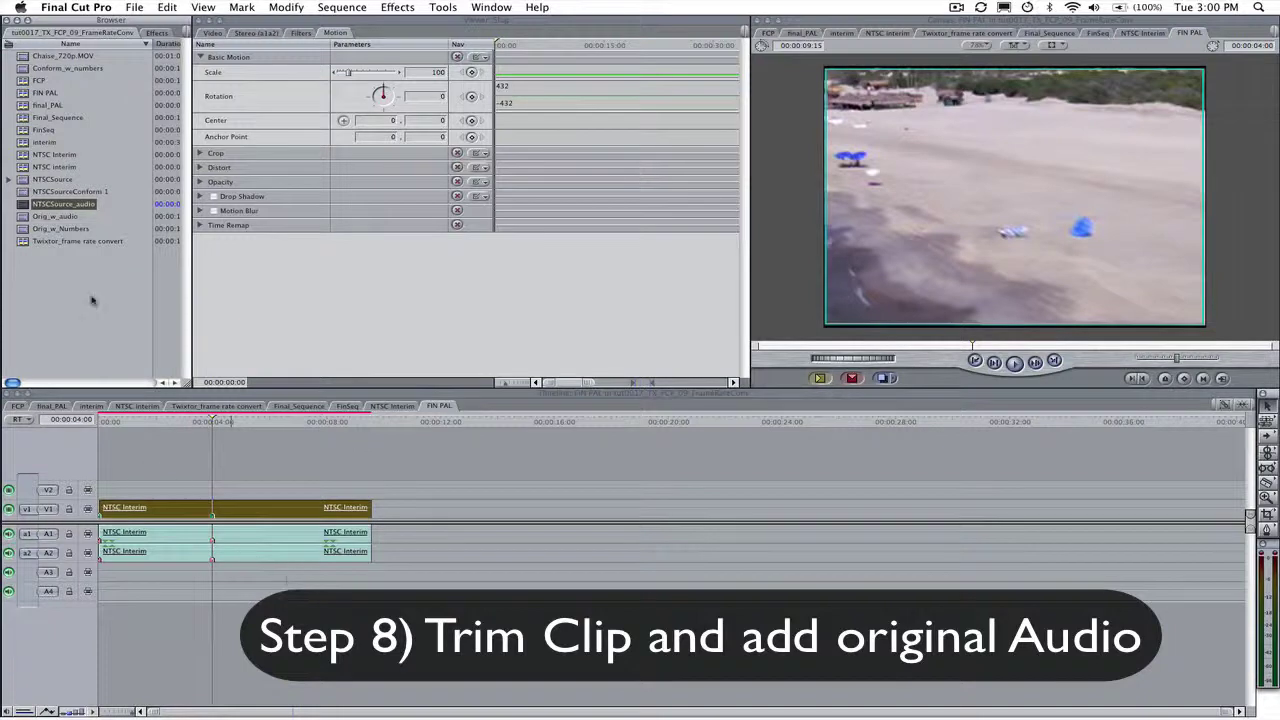
Add NTSCSource_audio to the FIN PAL timeline and delete its unwanted V2 video.
{"action": "left_click_drag", "start_coordinate": [23, 204], "coordinate": [108, 487]}
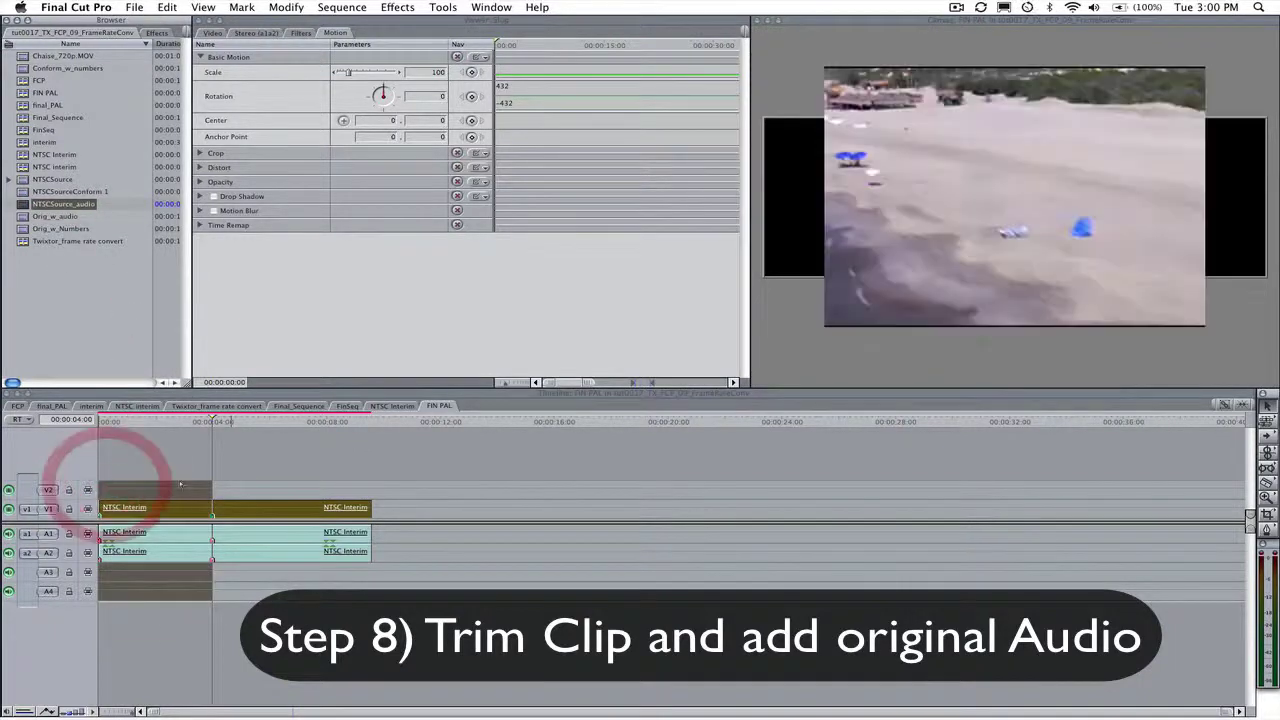
{"action": "left_click", "coordinate": [186, 489]}
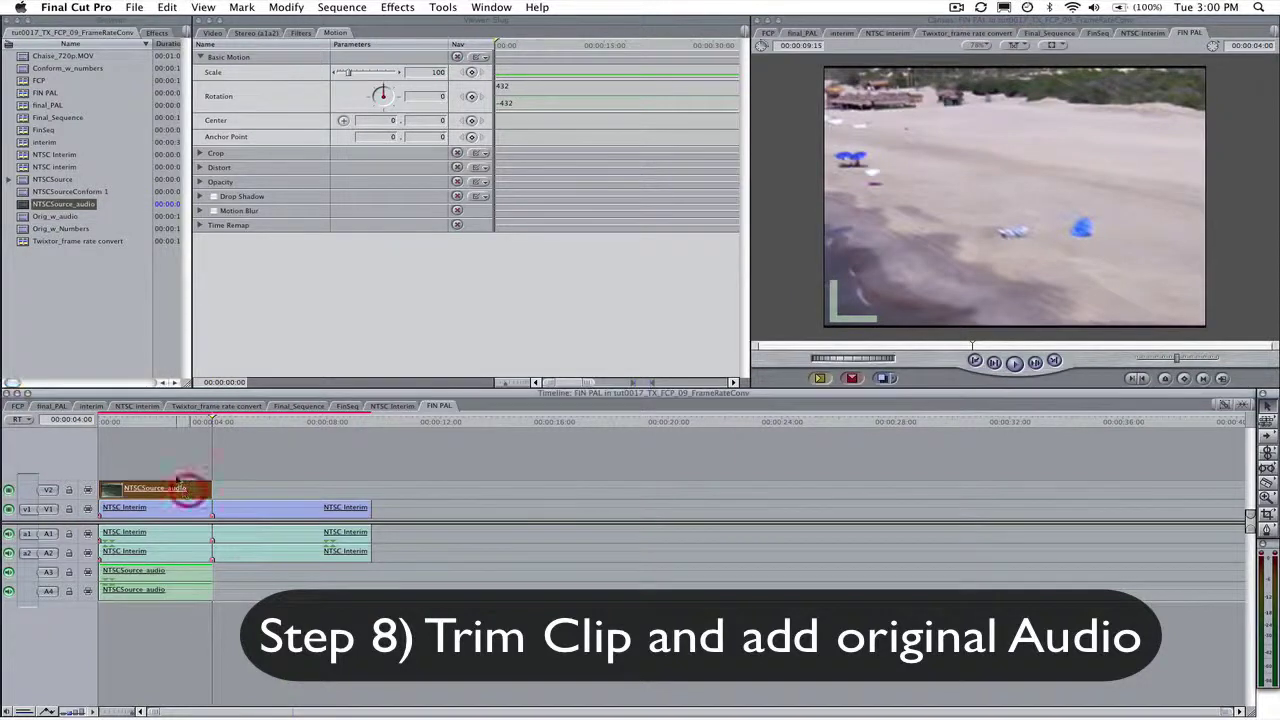
{"action": "key", "text": "Delete"}
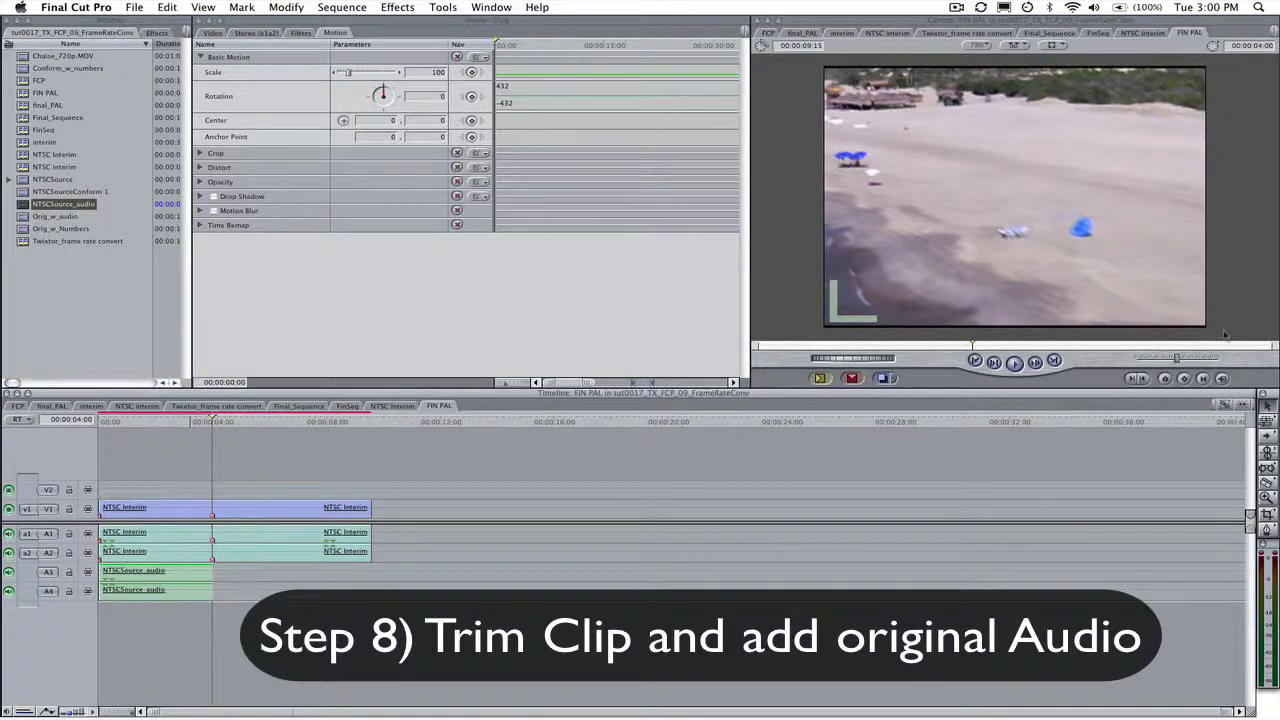
Blade NTSC Interim at 4:00 and remove the portion after the cut.
{"action": "left_click_drag", "start_coordinate": [1270, 468], "coordinate": [1246, 470]}
{"action": "left_click", "coordinate": [214, 510]}
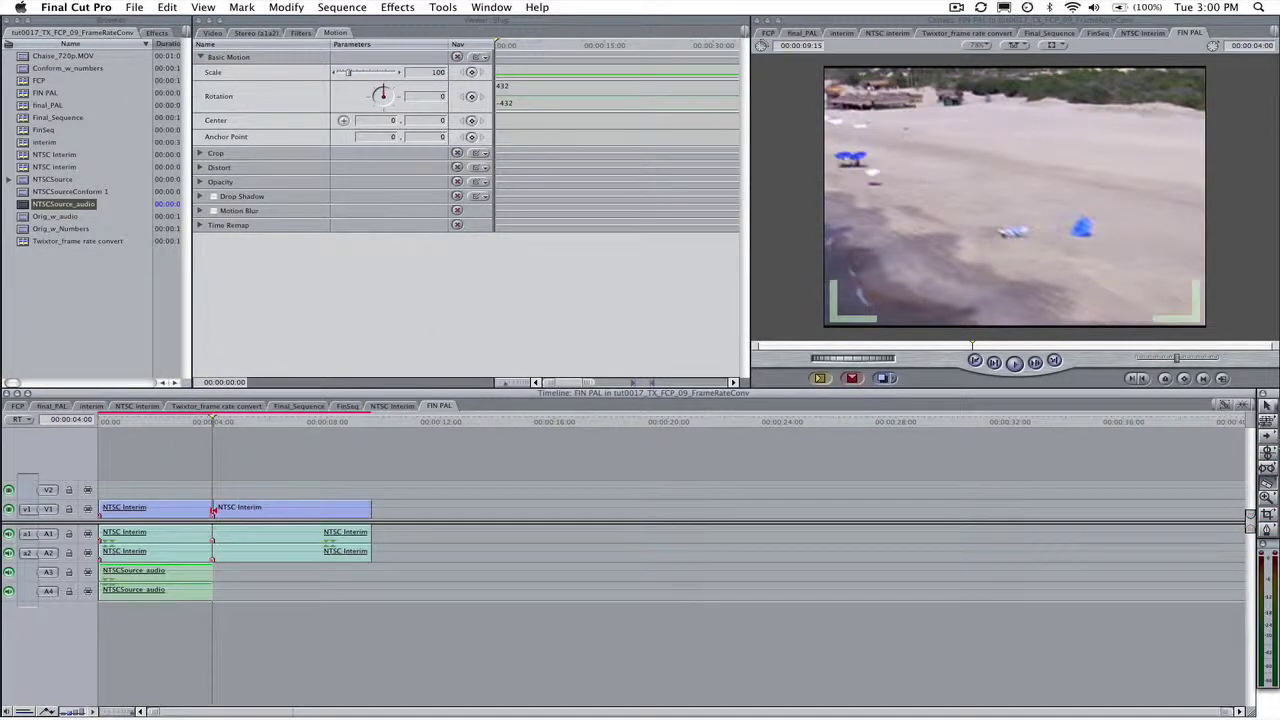
{"action": "left_click", "coordinate": [1266, 405]}
{"action": "left_click", "coordinate": [316, 517]}
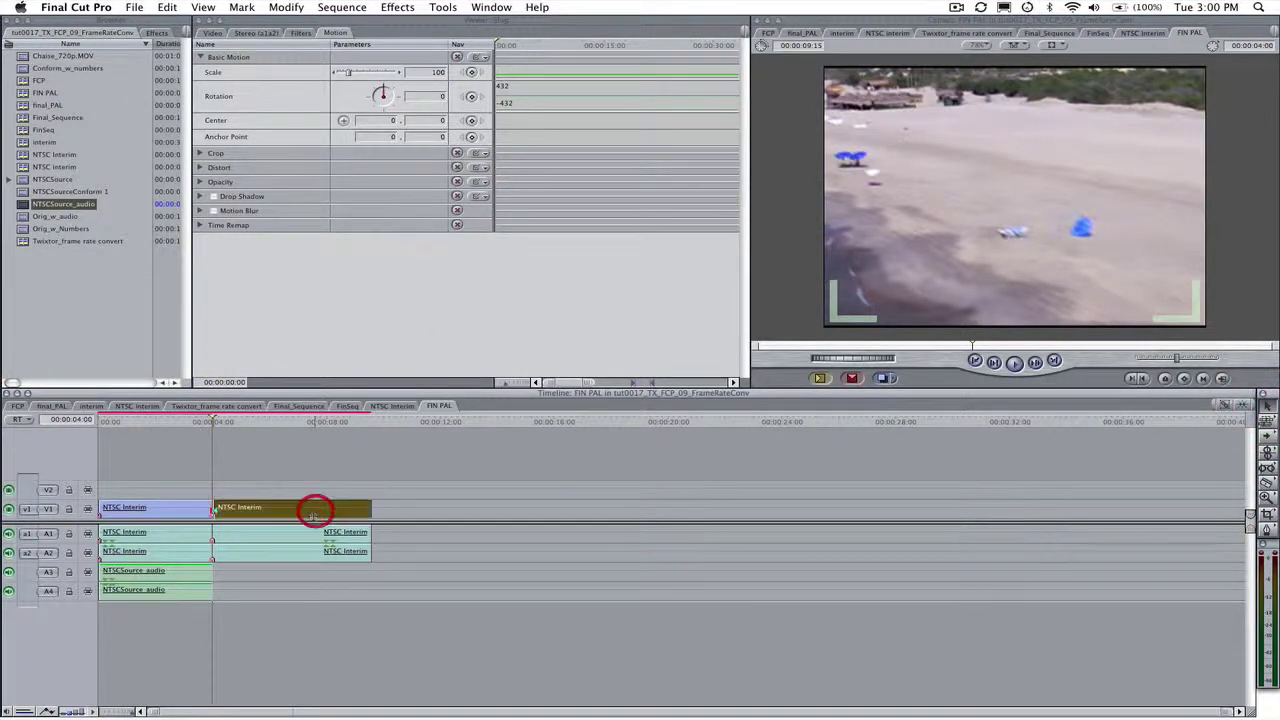
{"action": "key", "text": "super+c"}
Replace NTSC Interim's original audio with NTSCSource_audio on tracks A1 and A2.
{"action": "left_click", "coordinate": [285, 538]}
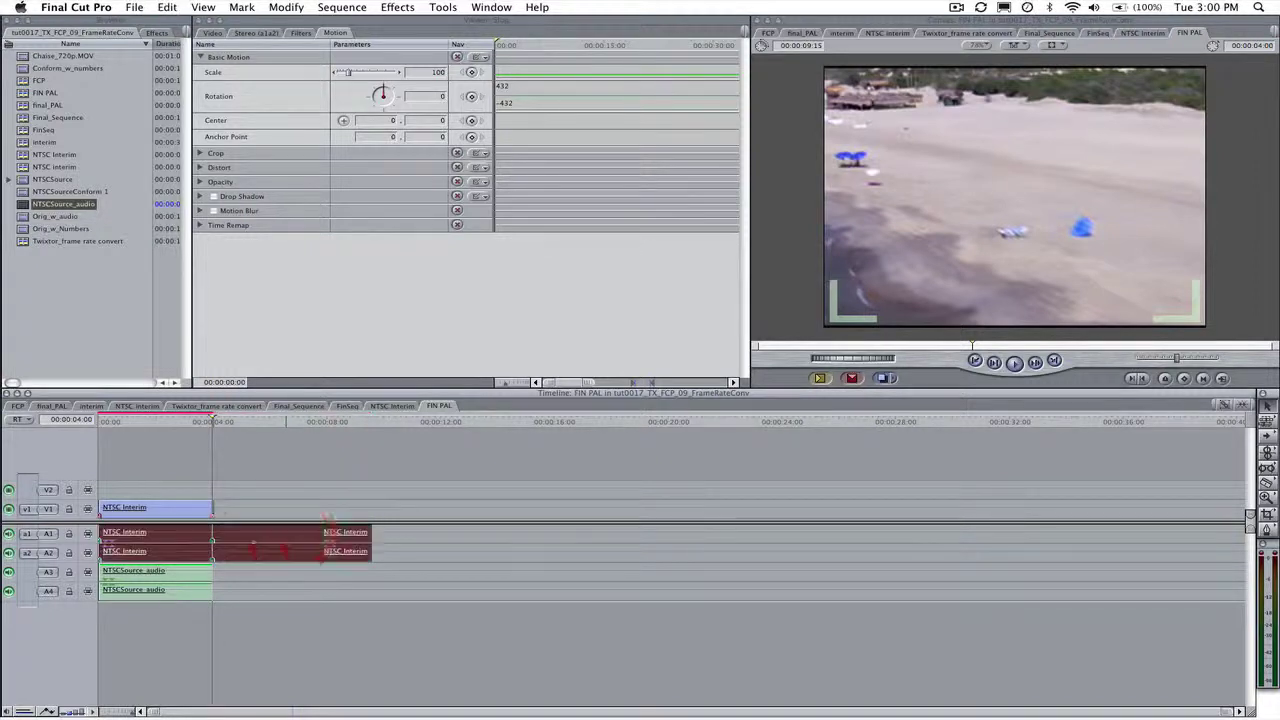
{"action": "key", "text": "super+x"}
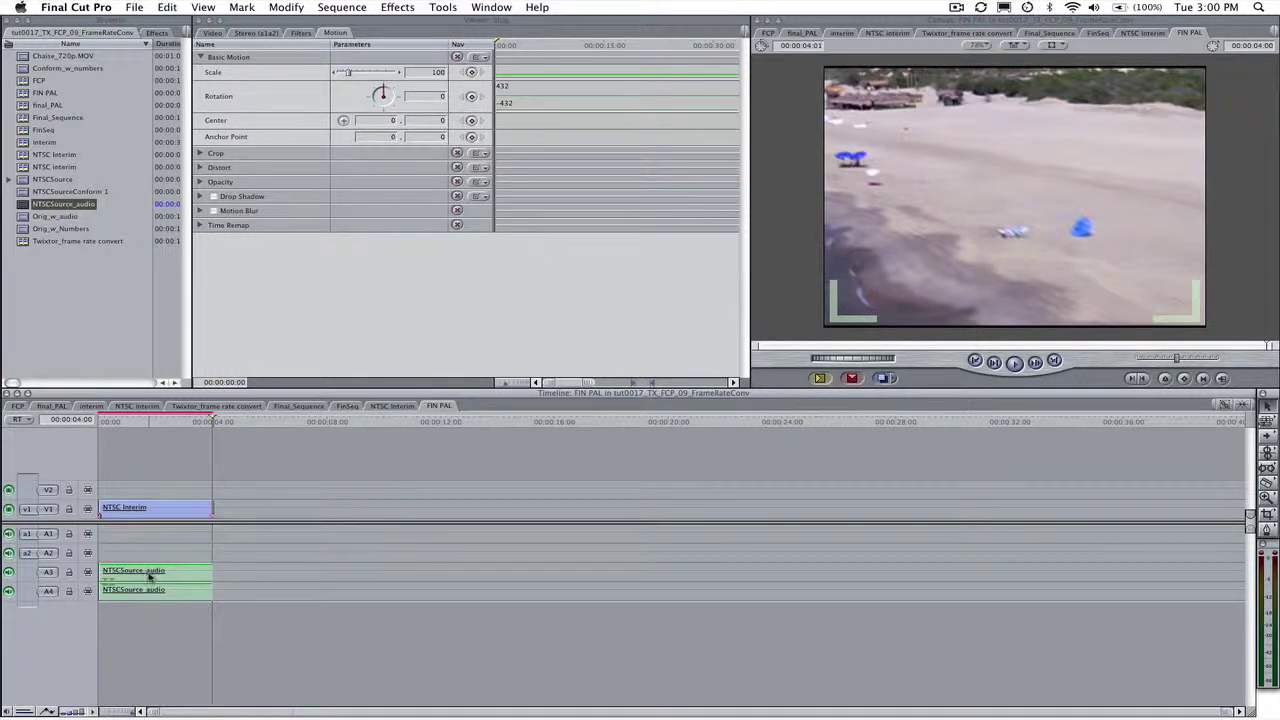
{"action": "left_click_drag", "start_coordinate": [147, 572], "coordinate": [140, 538]}
{"action": "left_click_drag", "start_coordinate": [177, 634], "coordinate": [180, 660]}
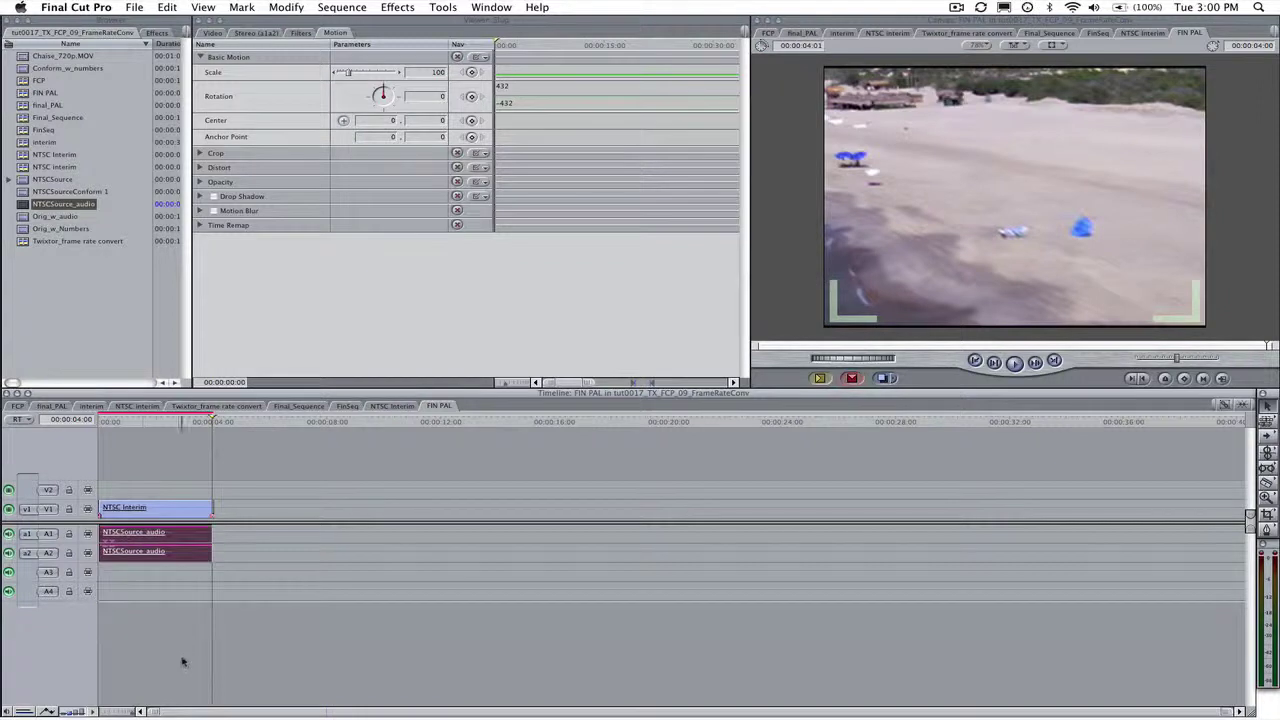
{"action": "left_click", "coordinate": [101, 421]}
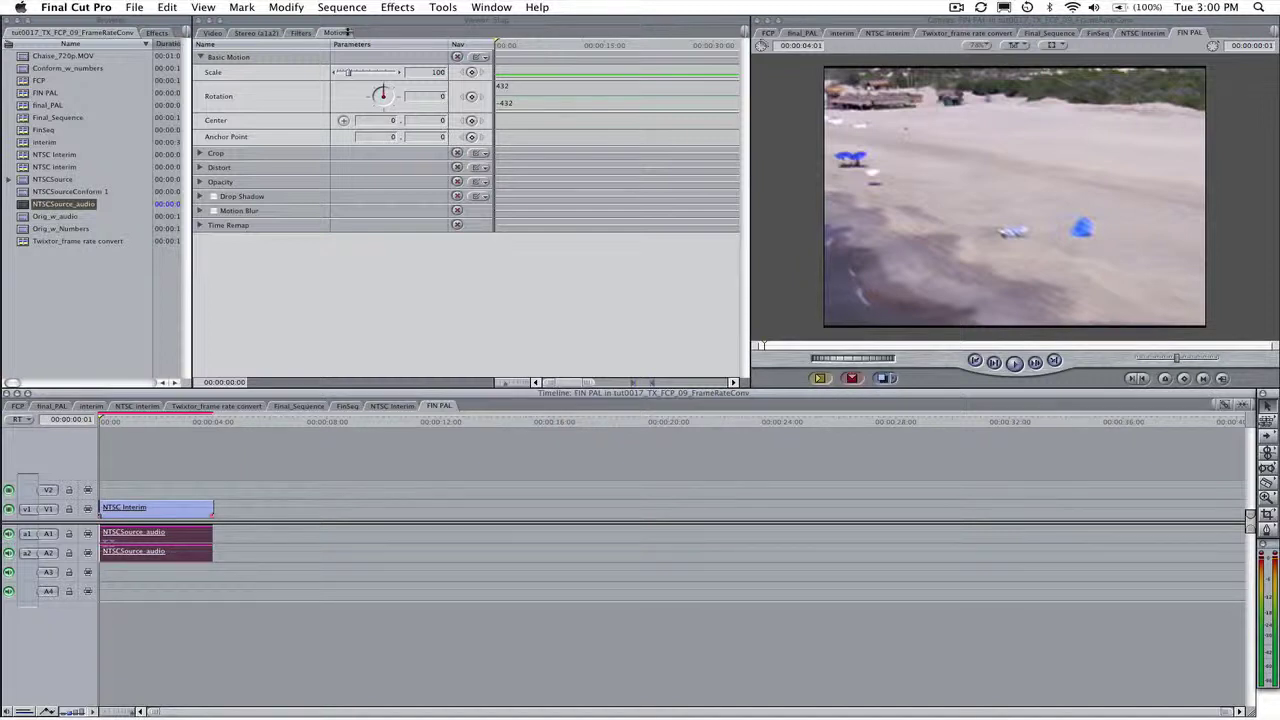
Render the entire FIN PAL sequence, video and audio, with Sequence > Render All > Both.
{"action": "left_click", "coordinate": [341, 8]}
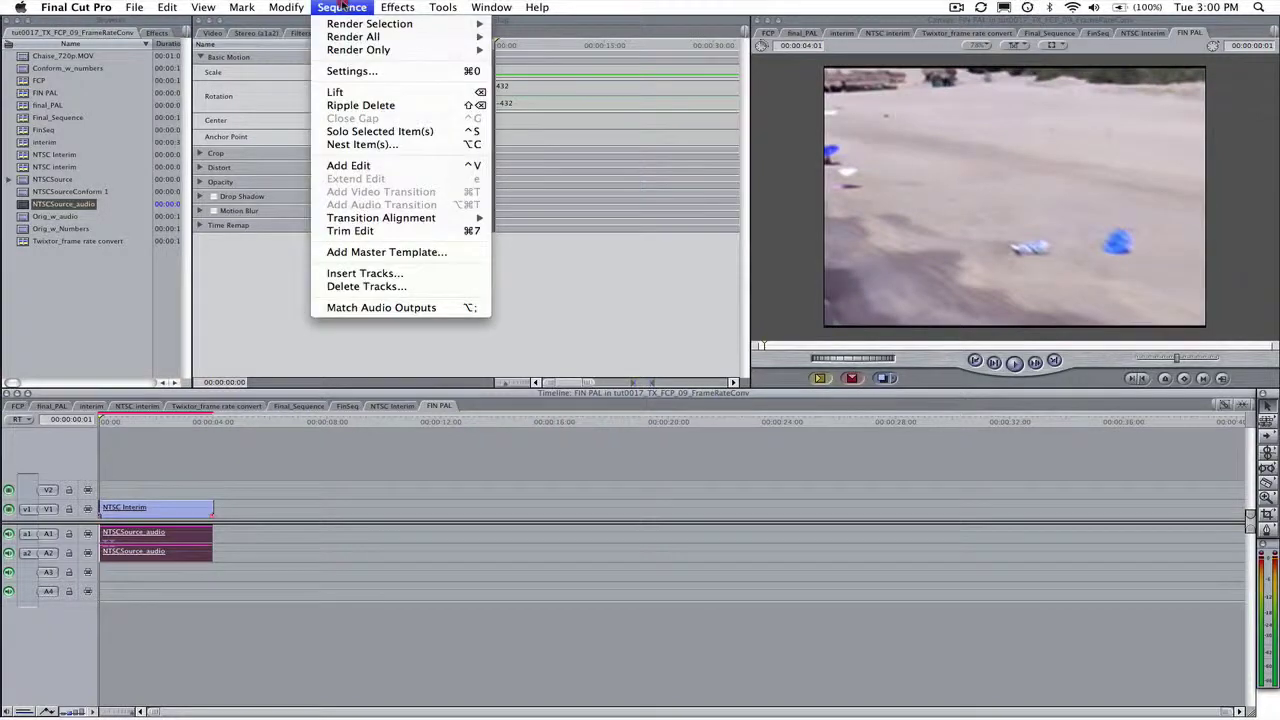
{"action": "mouse_move", "coordinate": [355, 37]}
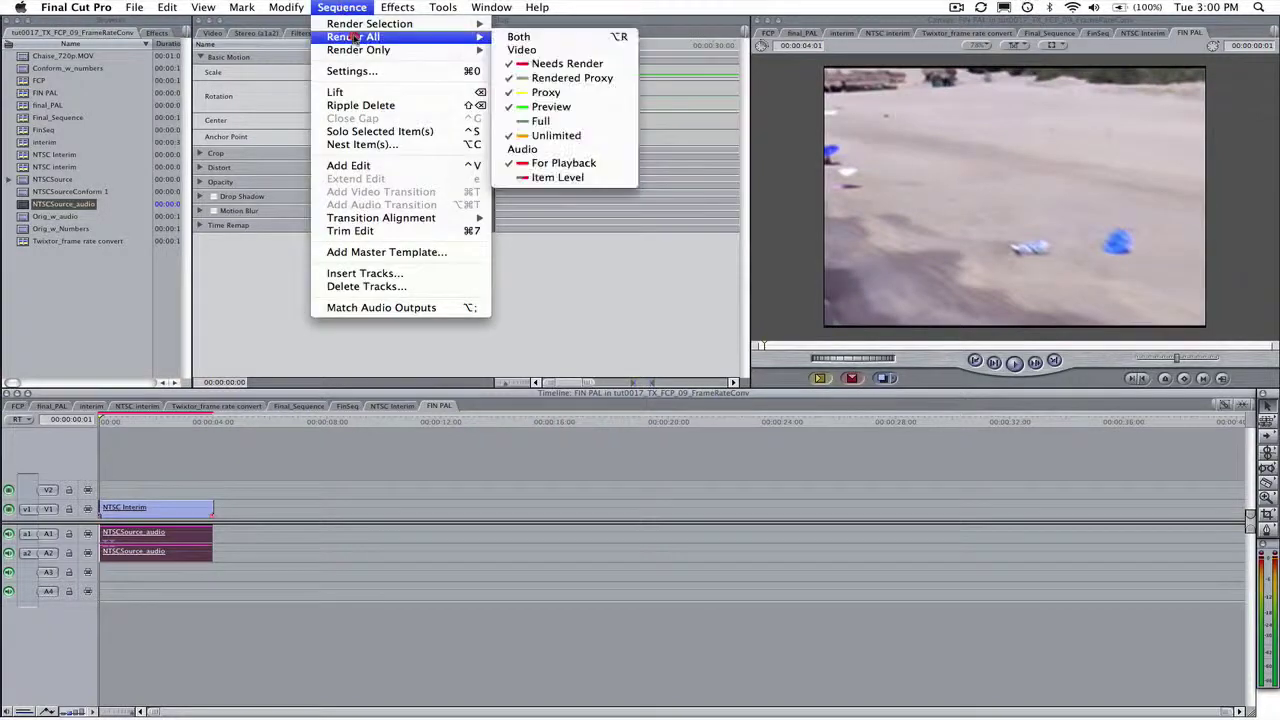
{"action": "left_click", "coordinate": [524, 37]}
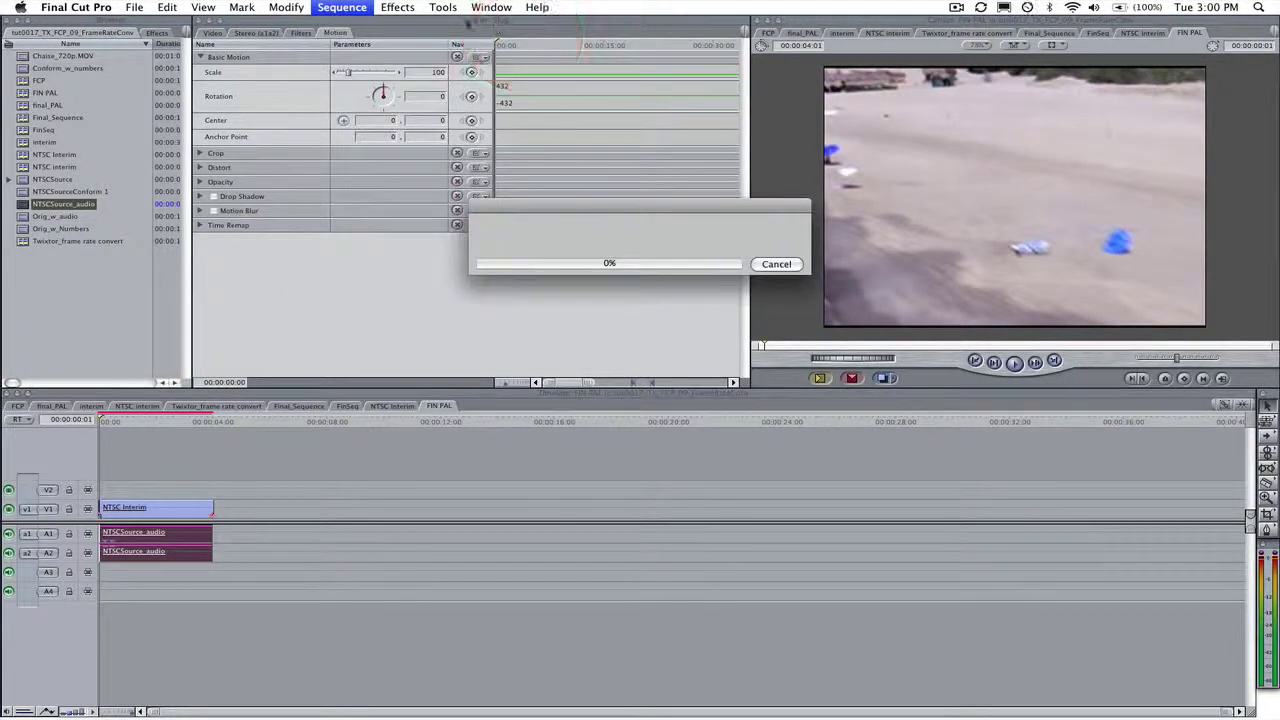